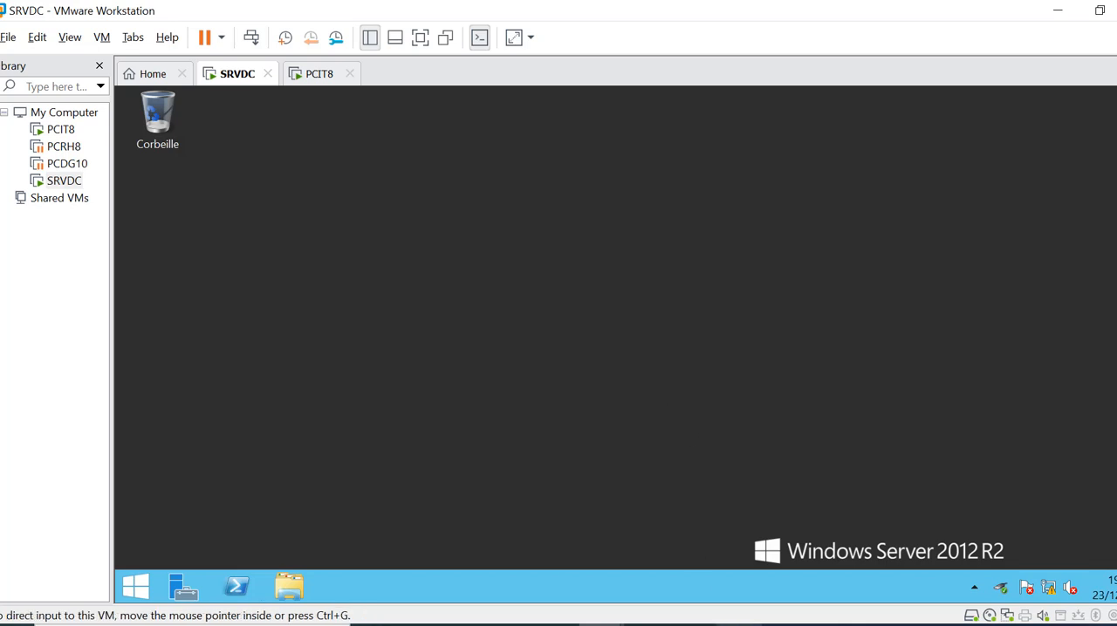
Switch to the Nom des machines document in Word and clear the password cell in the PCIT row
{"action": "key", "text": "alt+Tab"}
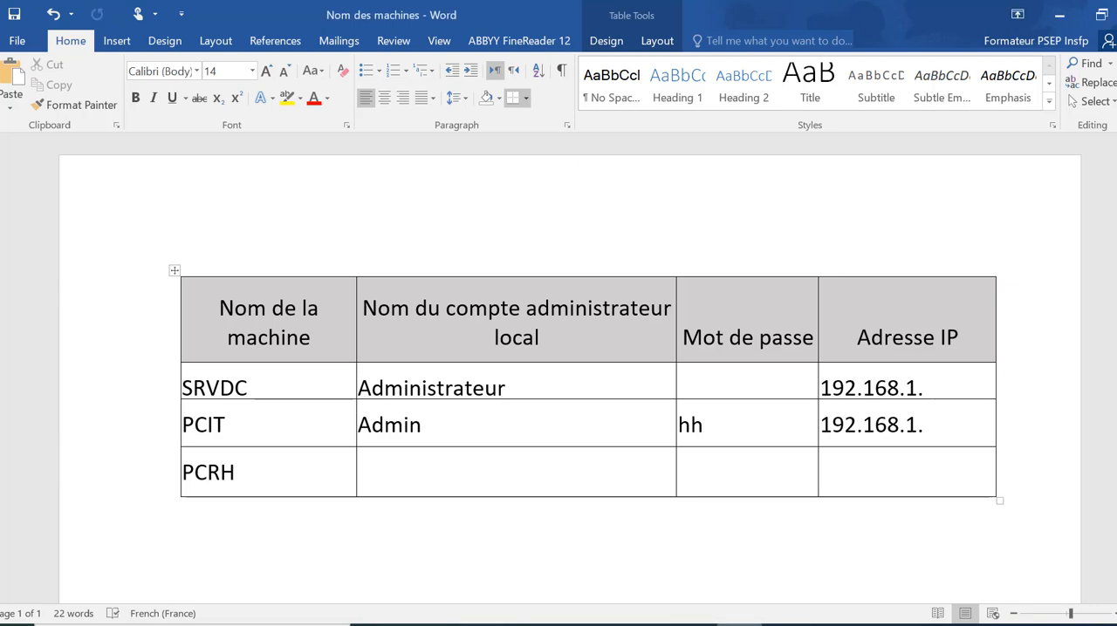
{"action": "key", "text": "BackSpace"}
{"action": "key", "text": "BackSpace"}
{"action": "left_click", "coordinate": [554, 338]}
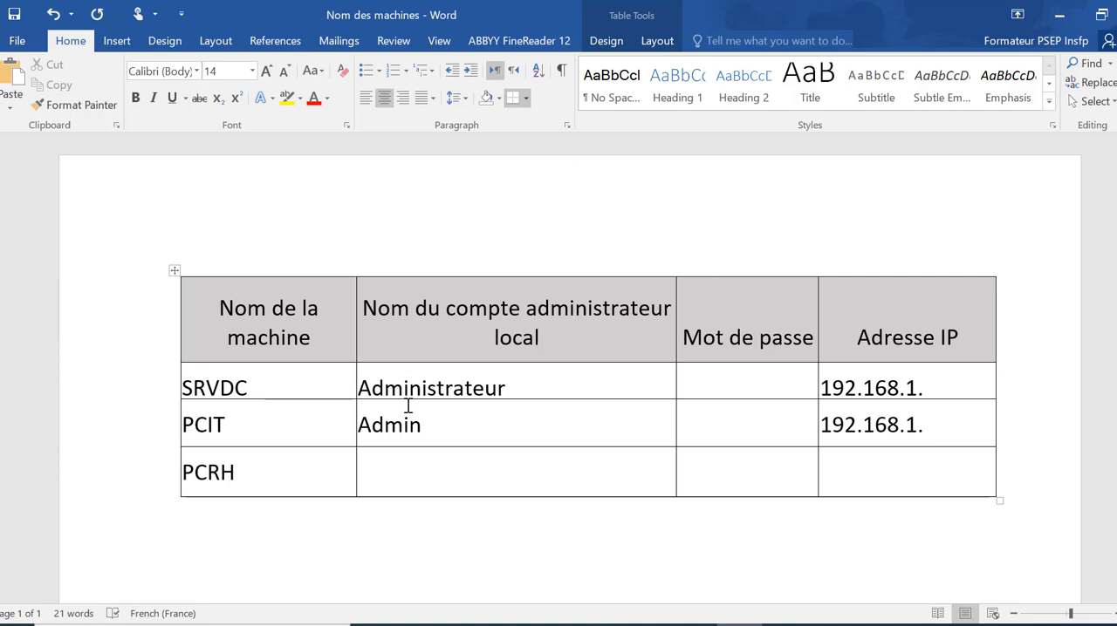
Enter the administrator password in the SRVDC row and complete that row's IP address as 192.168.1.100
{"action": "left_click", "coordinate": [702, 387]}
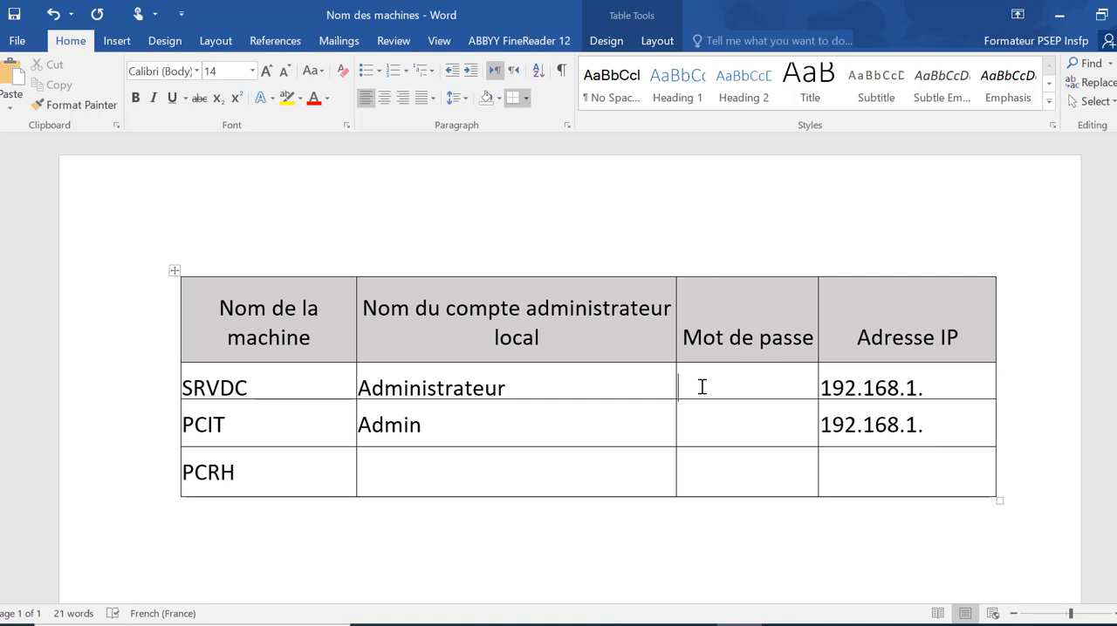
{"action": "type", "text": "Azerty123"}
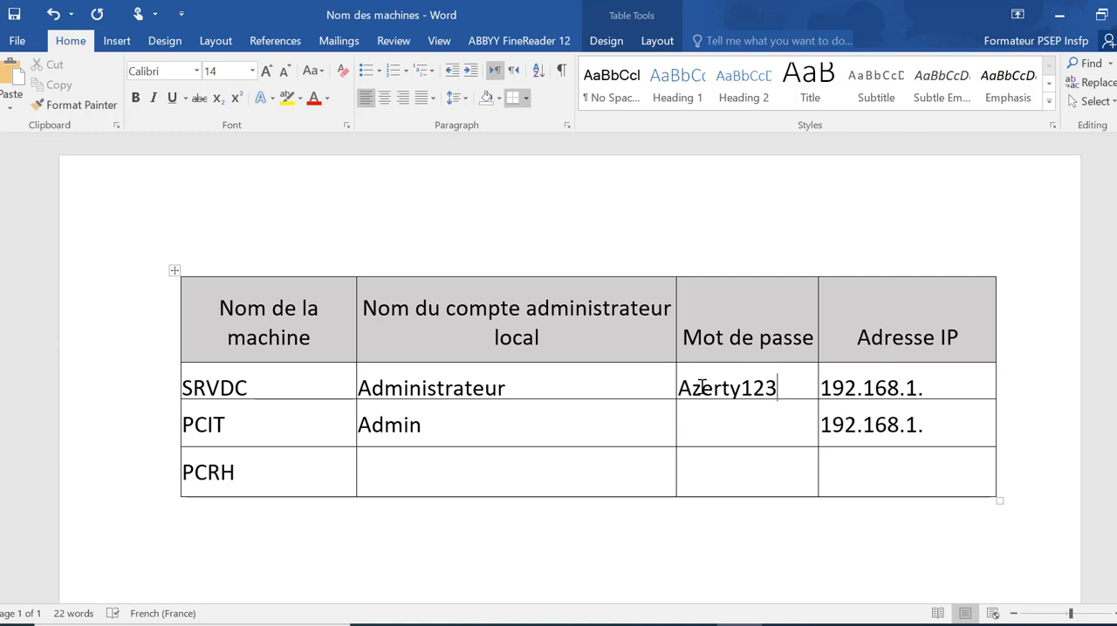
{"action": "left_click", "coordinate": [927, 390]}
{"action": "type", "text": "100"}
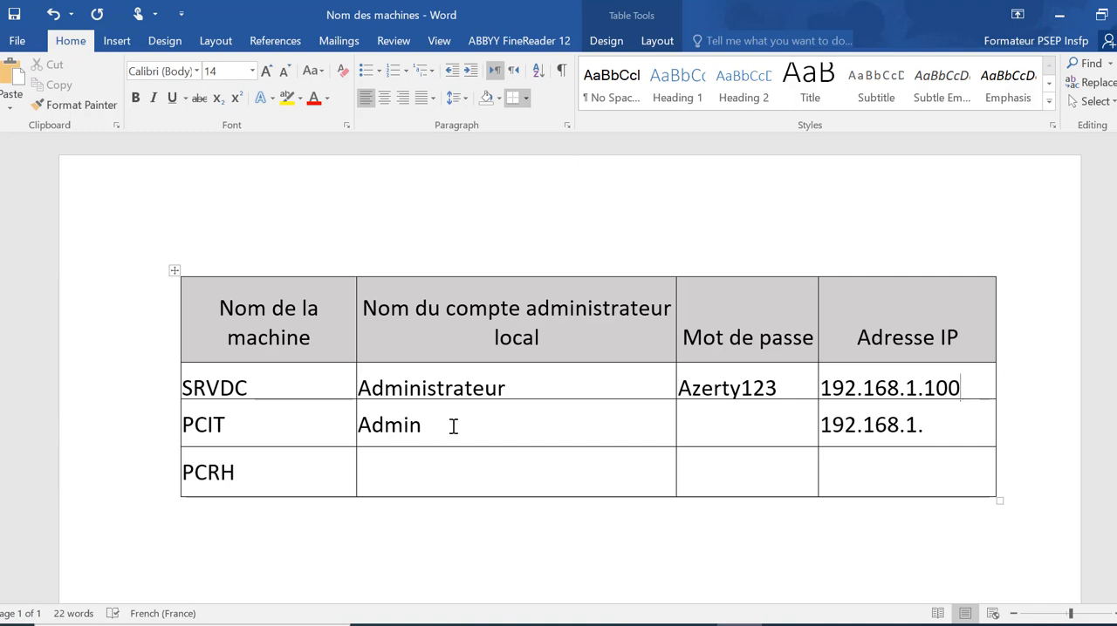
Switch to the SRVDC virtual machine in VMware Workstation and open Windows PowerShell
{"action": "left_click", "coordinate": [602, 624]}
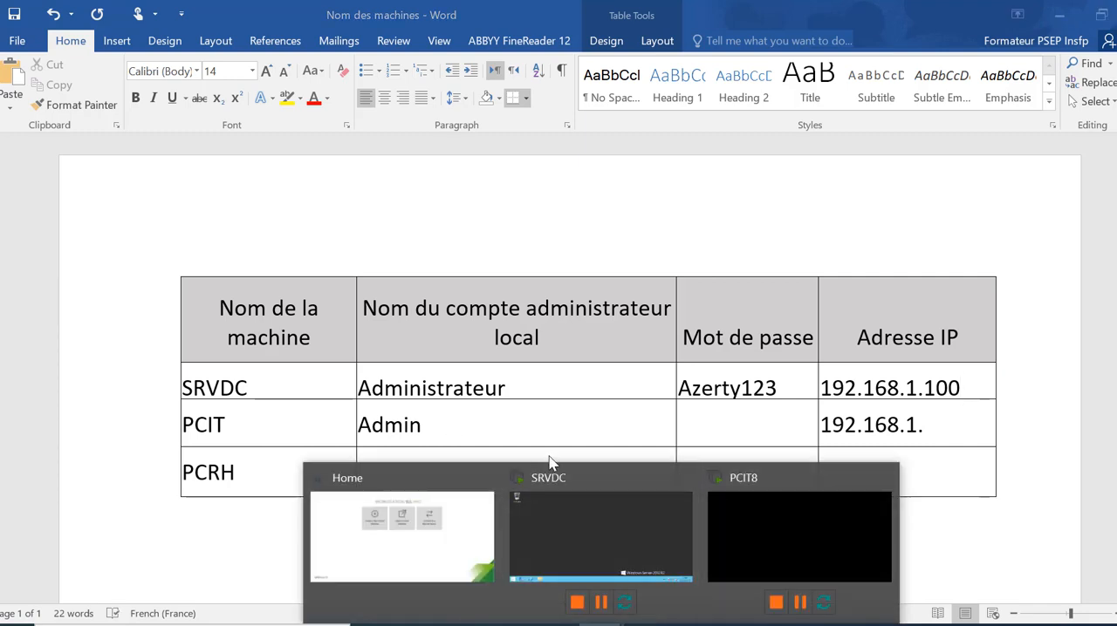
{"action": "left_click", "coordinate": [562, 506]}
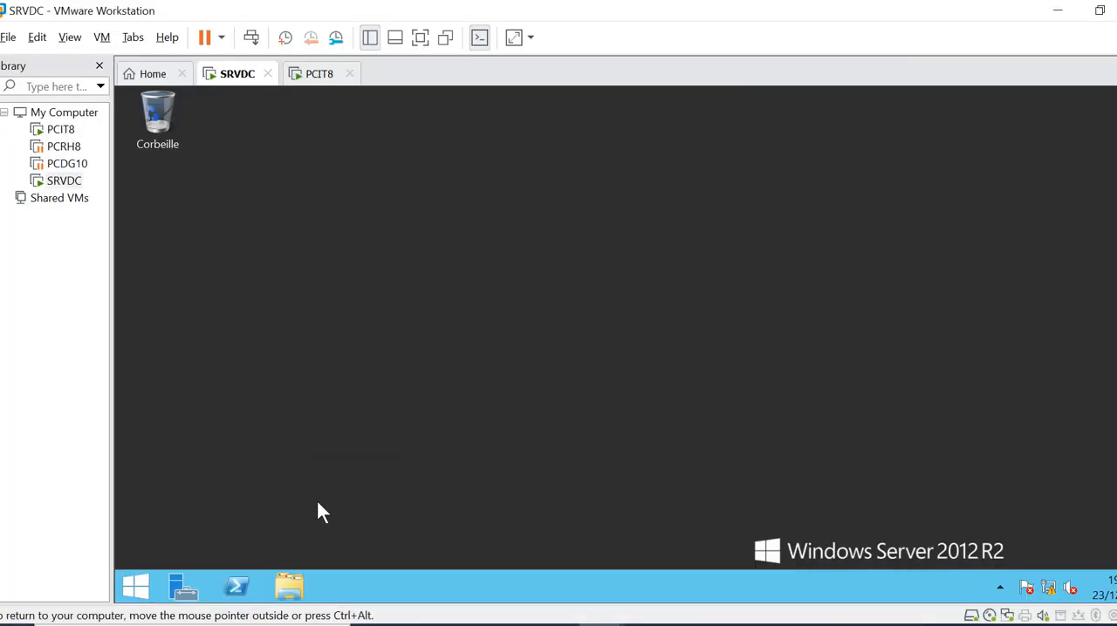
{"action": "left_click", "coordinate": [238, 589]}
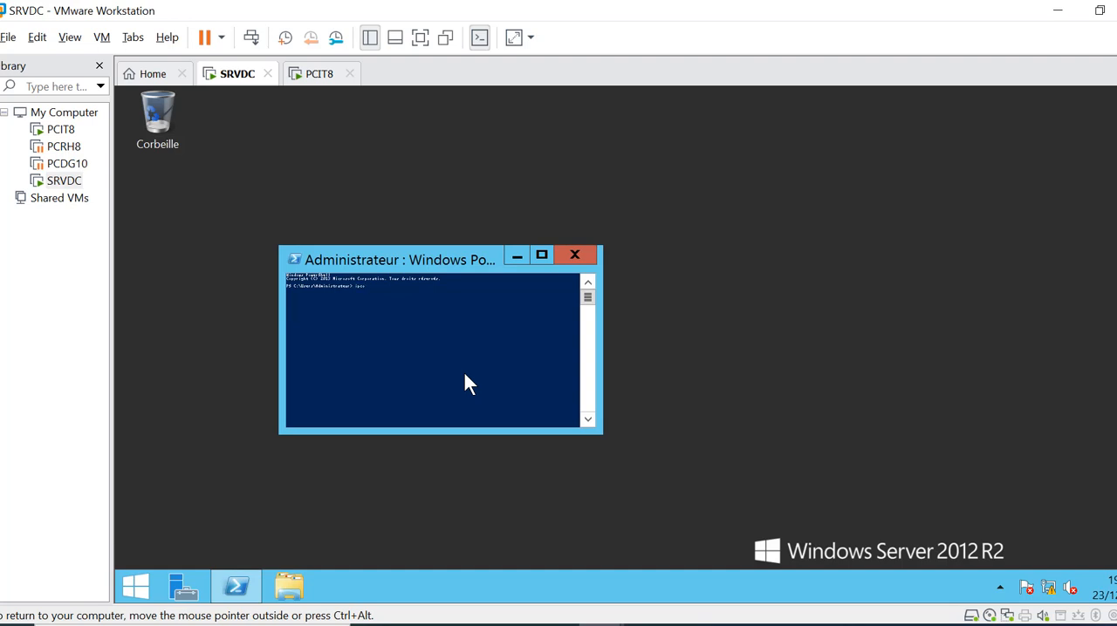
Change the PowerShell console font to Lucida Console in the window's properties
{"action": "left_click", "coordinate": [294, 259]}
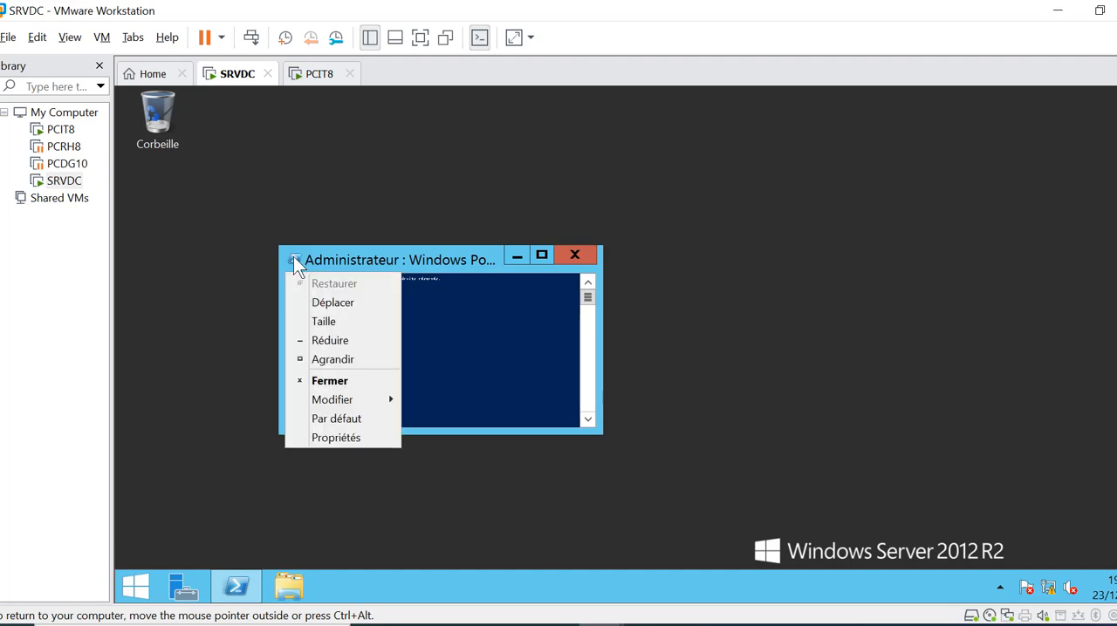
{"action": "left_click", "coordinate": [348, 434]}
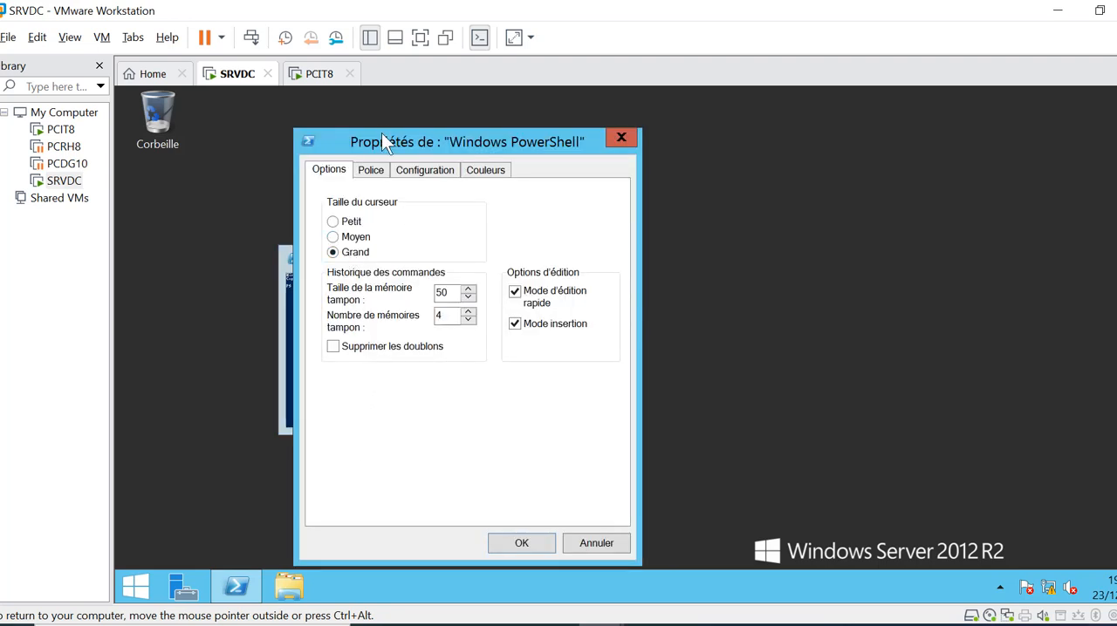
{"action": "left_click", "coordinate": [372, 170]}
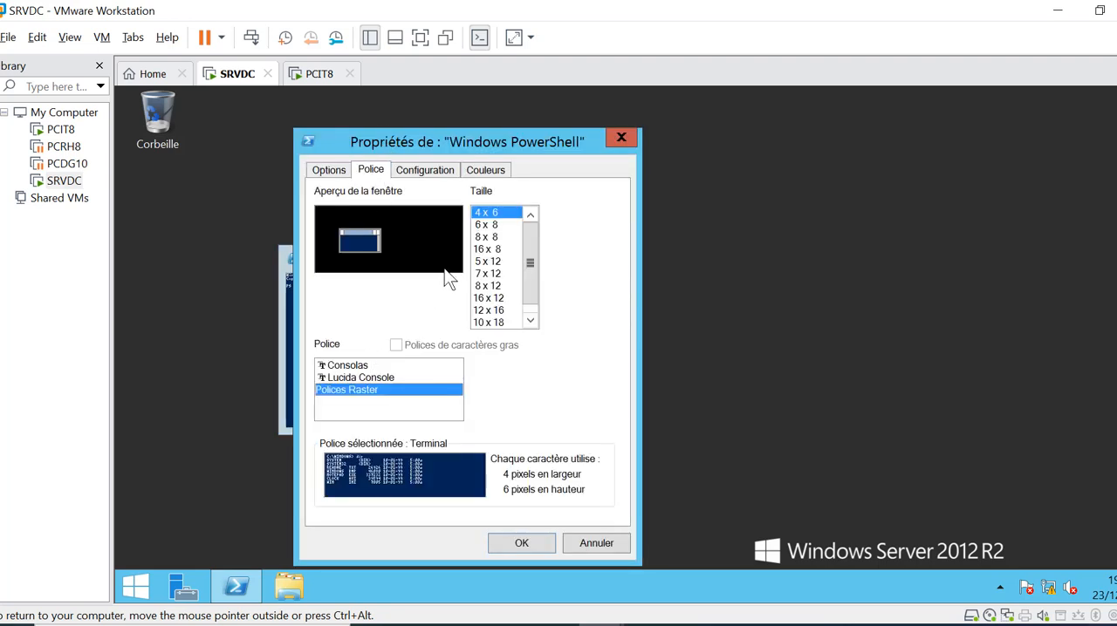
{"action": "left_click", "coordinate": [493, 298]}
{"action": "left_click", "coordinate": [384, 379]}
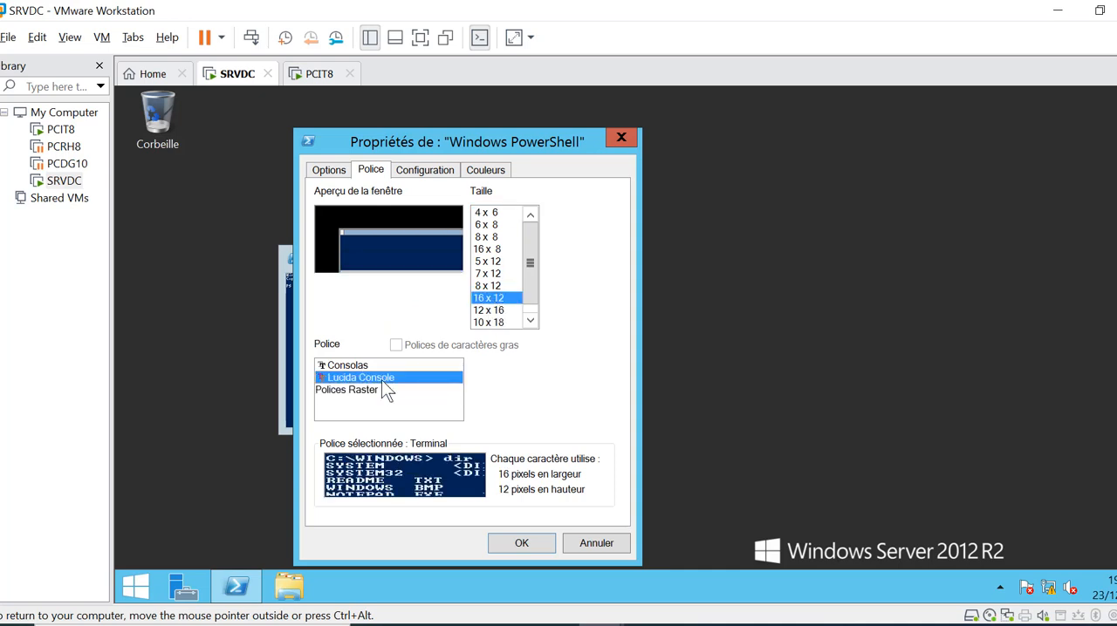
{"action": "left_click", "coordinate": [513, 542]}
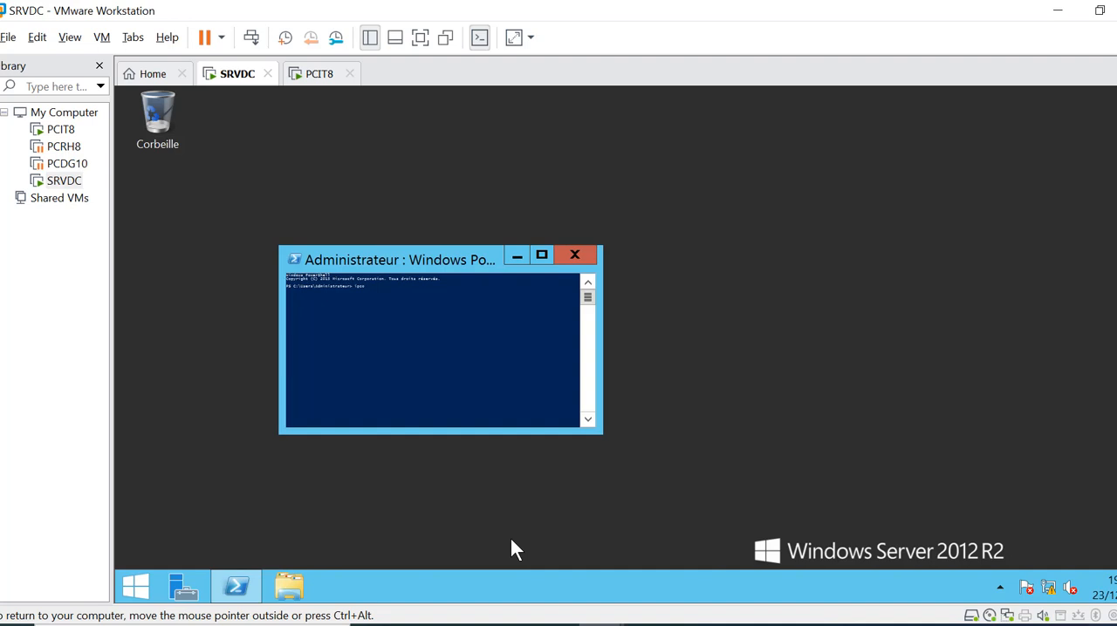
Set the PowerShell console font size to 16
{"action": "left_click", "coordinate": [295, 259]}
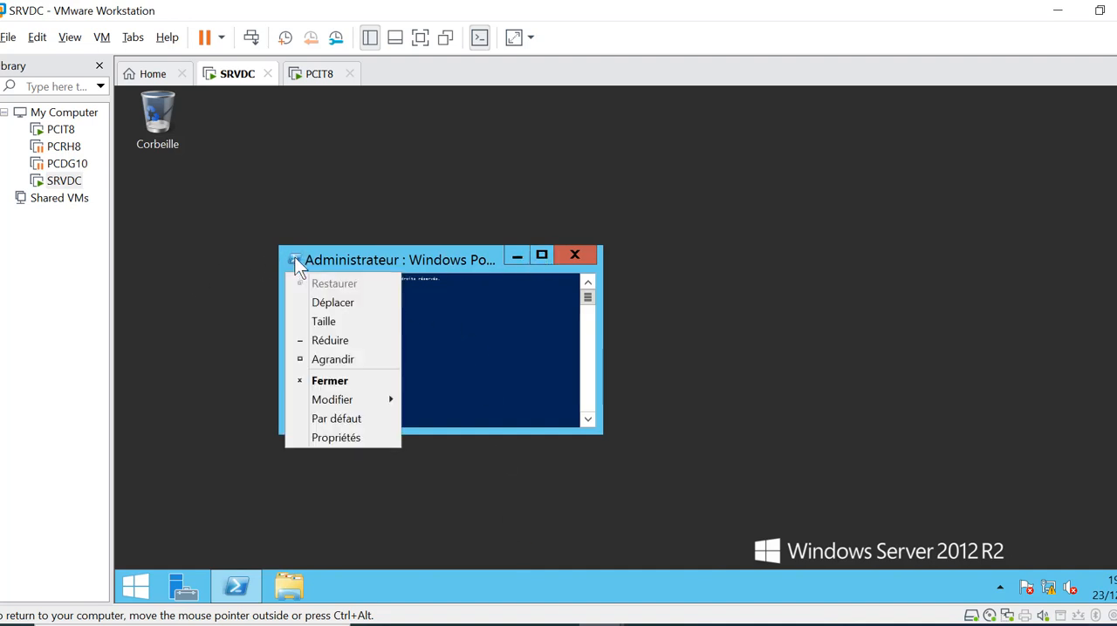
{"action": "left_click", "coordinate": [338, 437]}
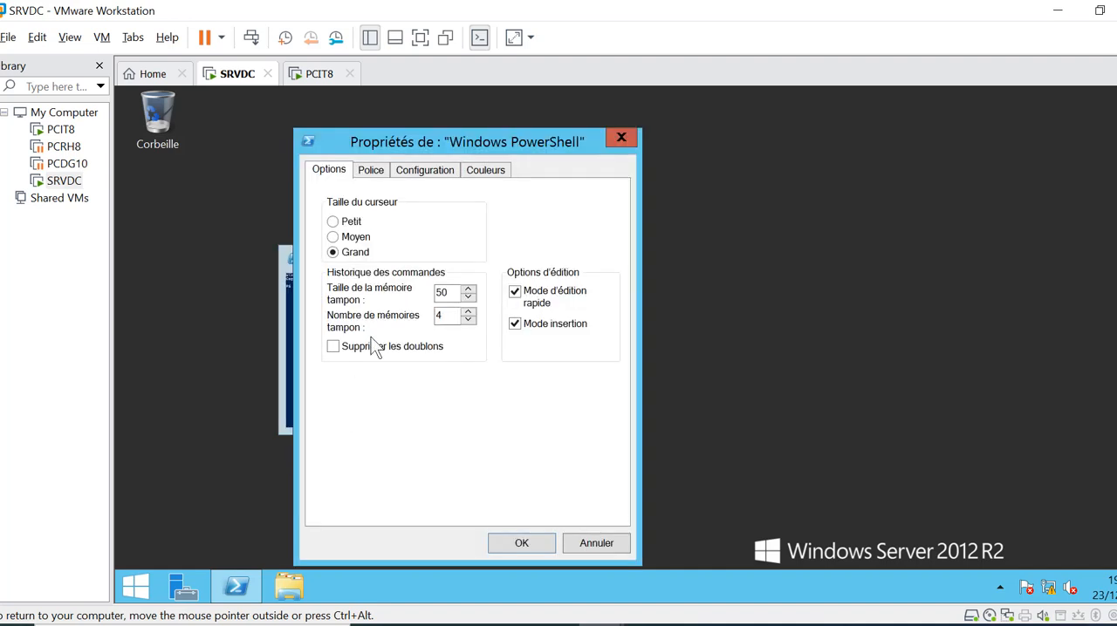
{"action": "left_click", "coordinate": [373, 171]}
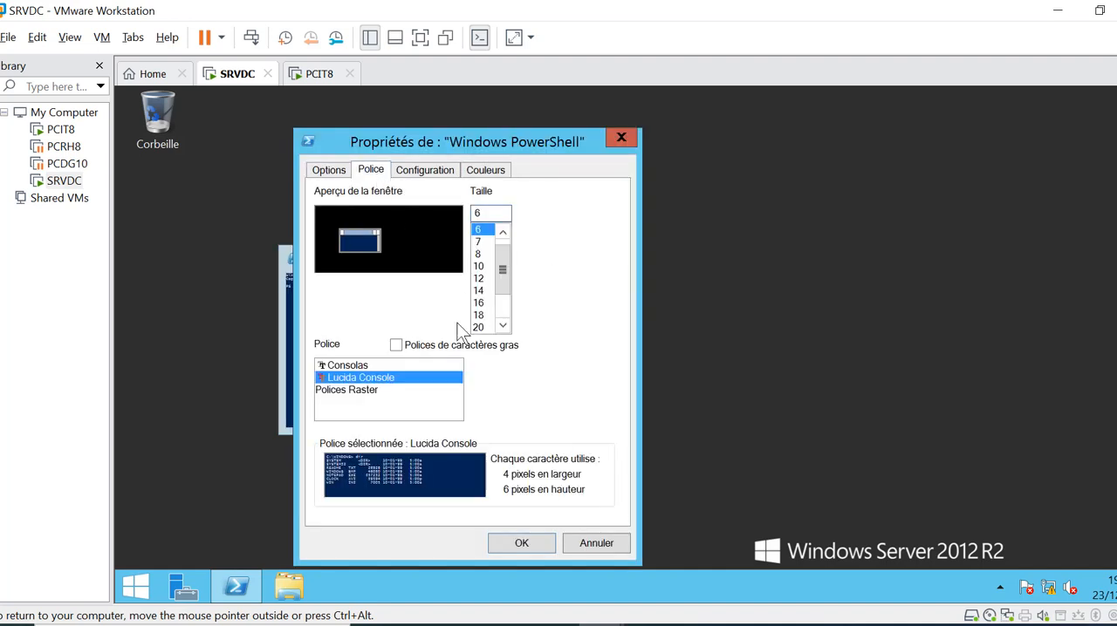
{"action": "left_click", "coordinate": [478, 302]}
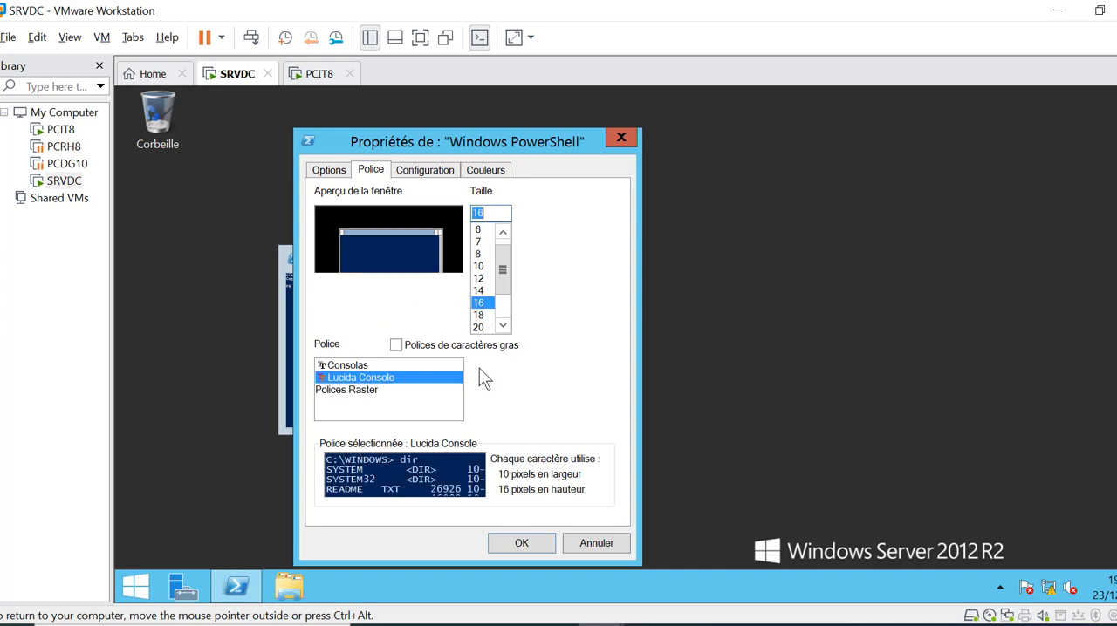
{"action": "left_click", "coordinate": [510, 545]}
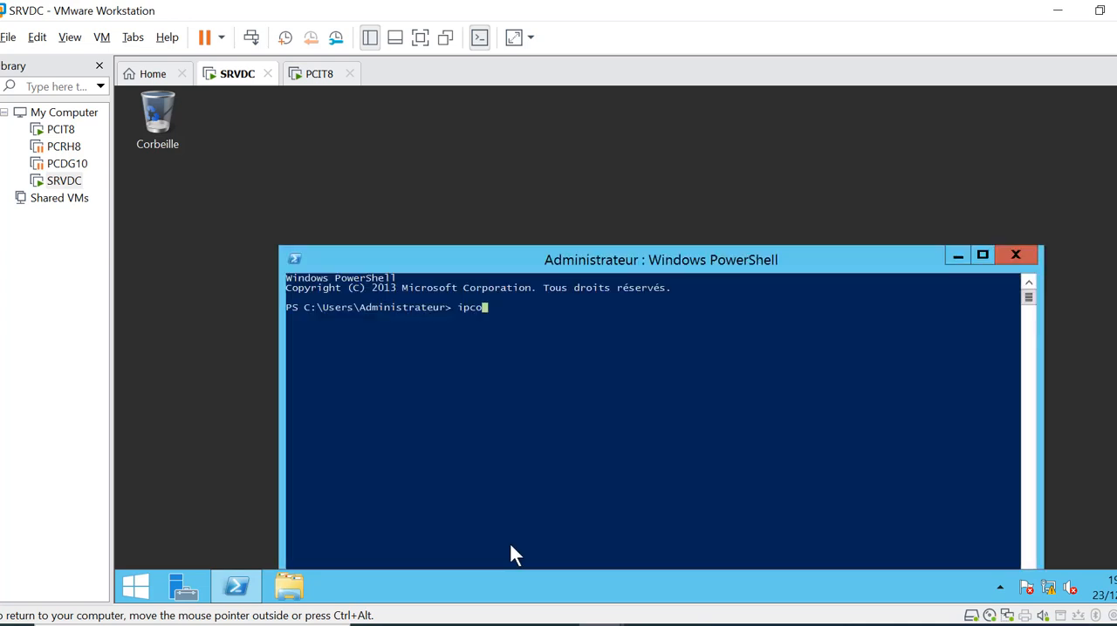
Run ipconfig in PowerShell to check the server's IP configuration
{"action": "type", "text": "config"}
{"action": "key", "text": "Return"}
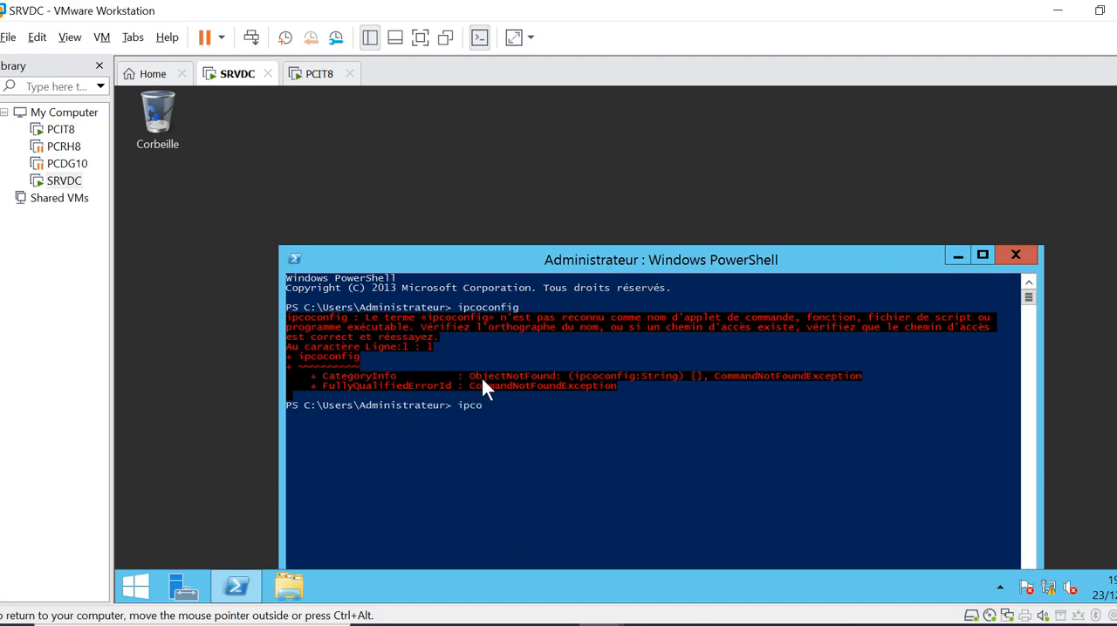
{"action": "type", "text": "ipconfig"}
{"action": "key", "text": "Return"}
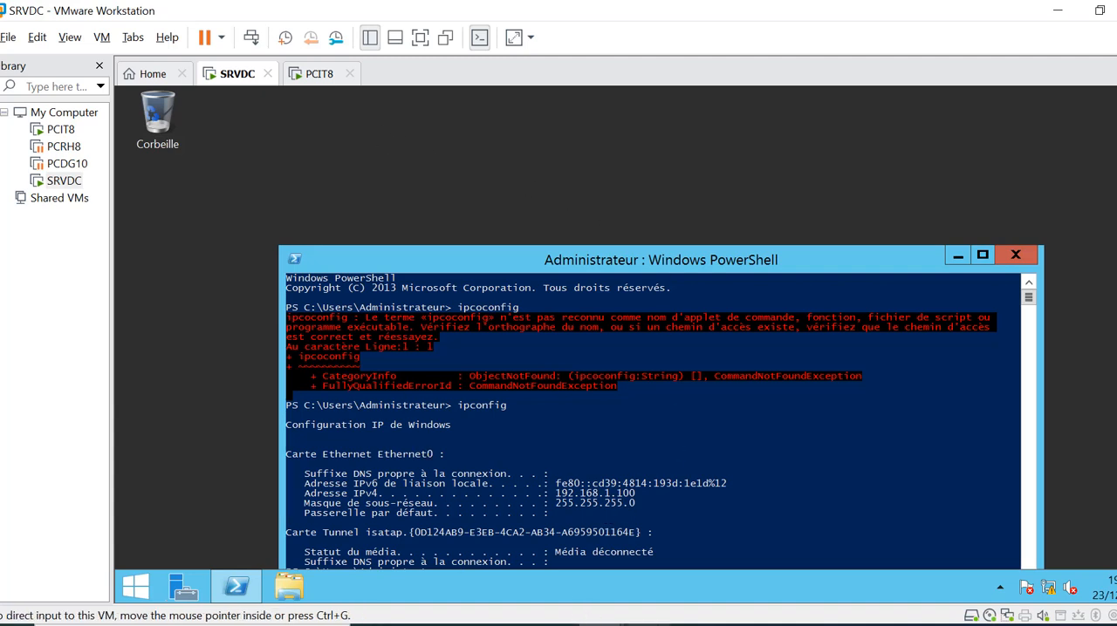
View the machine table in Word, and switch to the PCIT8 virtual machine in VMware Workstation
{"action": "left_click", "coordinate": [740, 623]}
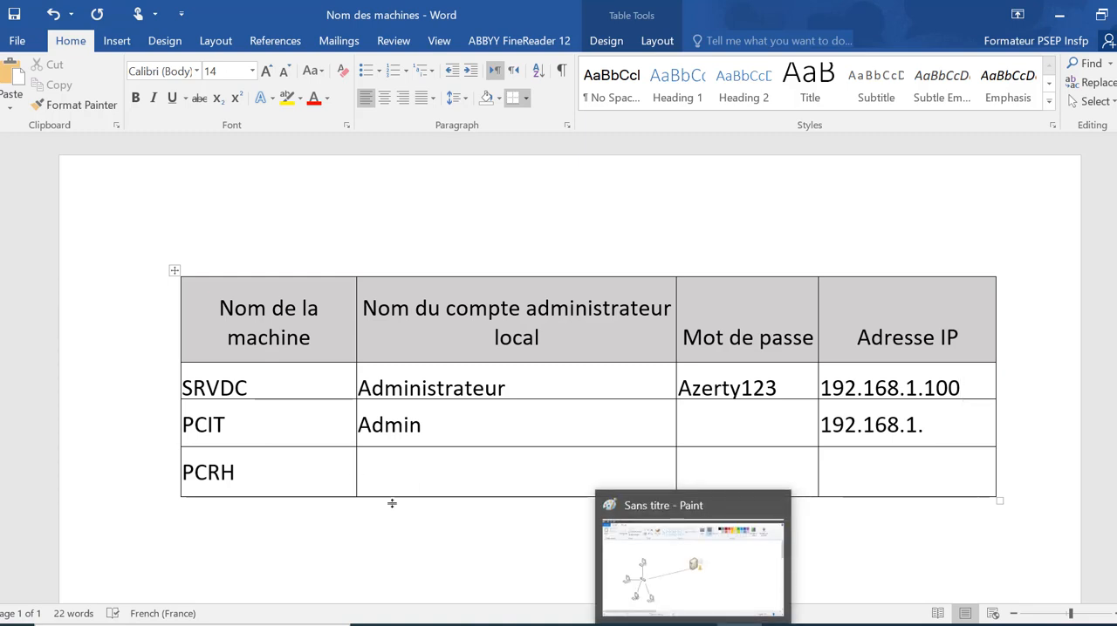
{"action": "mouse_move", "coordinate": [600, 624]}
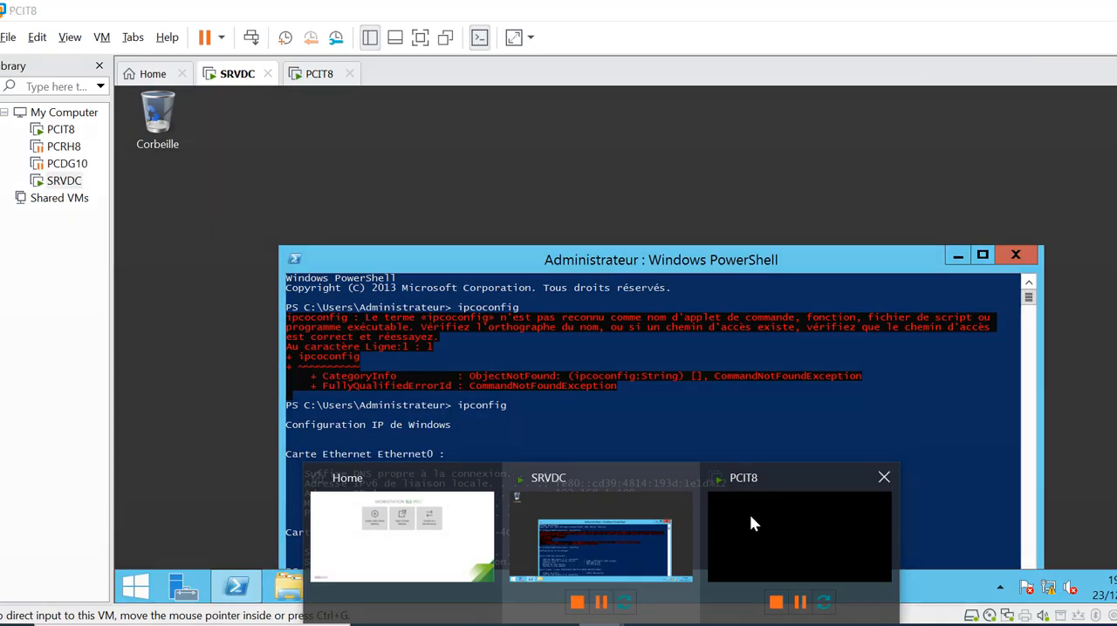
{"action": "left_click", "coordinate": [749, 514]}
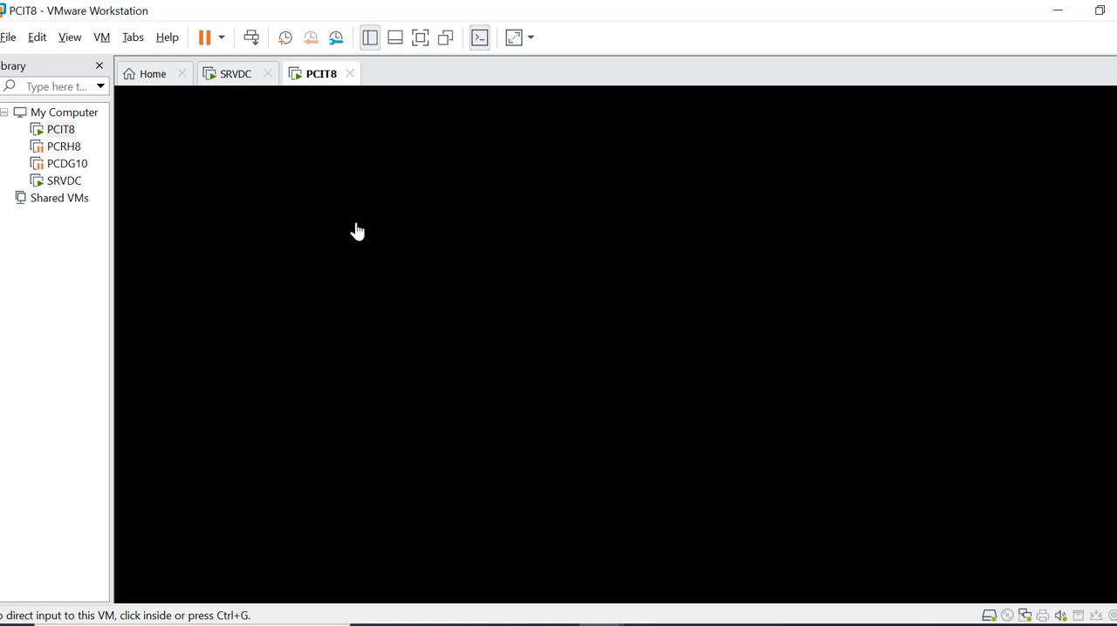
Return to the SRVDC virtual machine, close PowerShell and hide the virtual machine library
{"action": "left_click", "coordinate": [227, 77]}
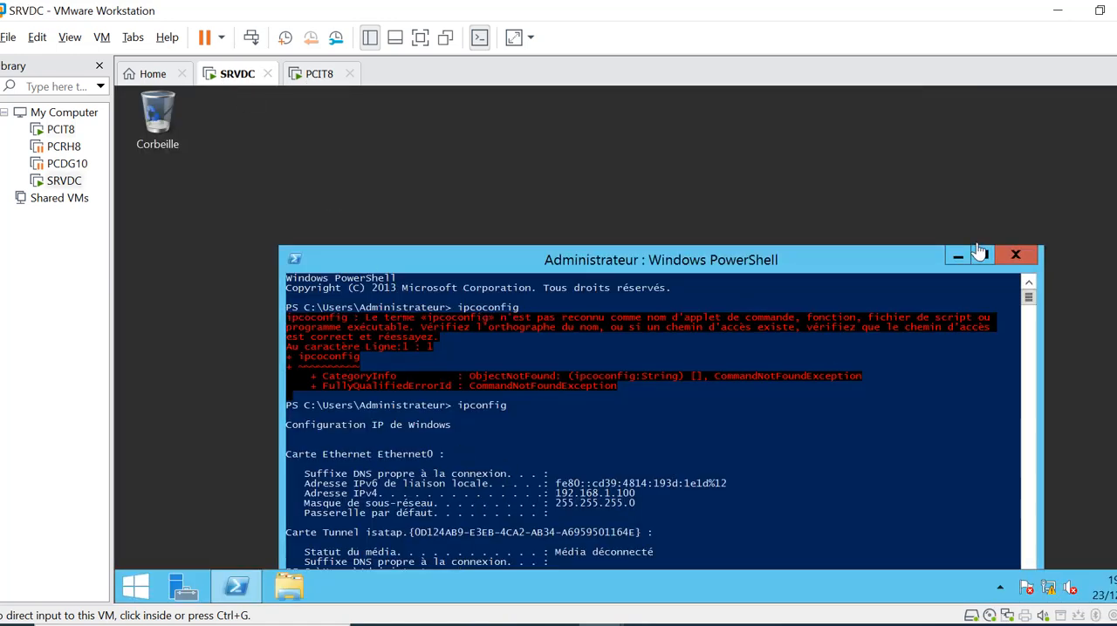
{"action": "left_click", "coordinate": [1016, 257]}
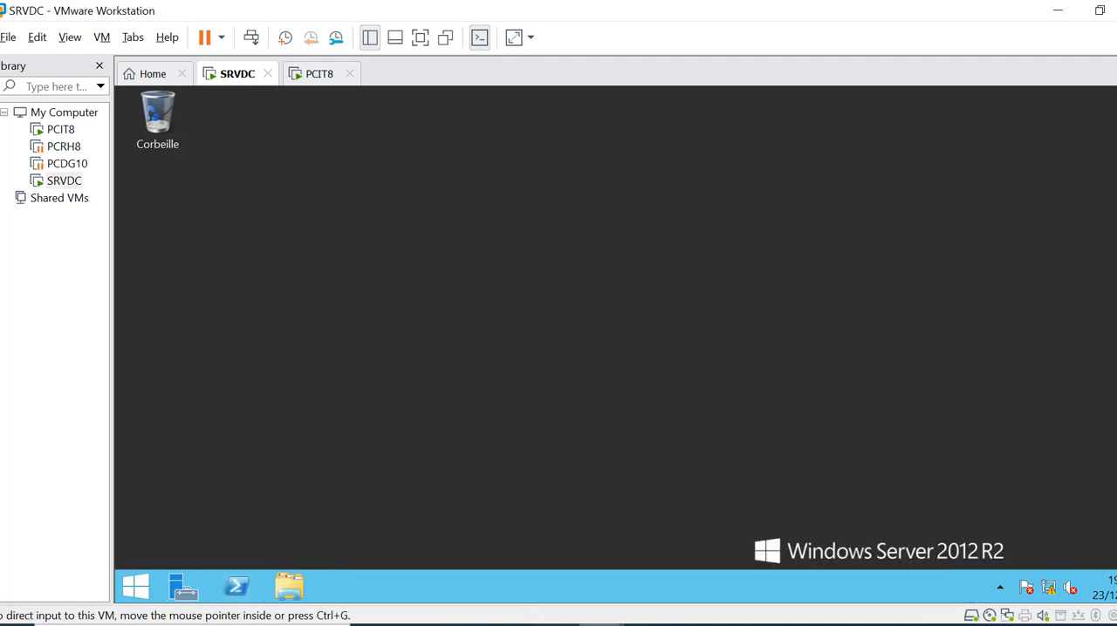
{"action": "mouse_move", "coordinate": [646, 625]}
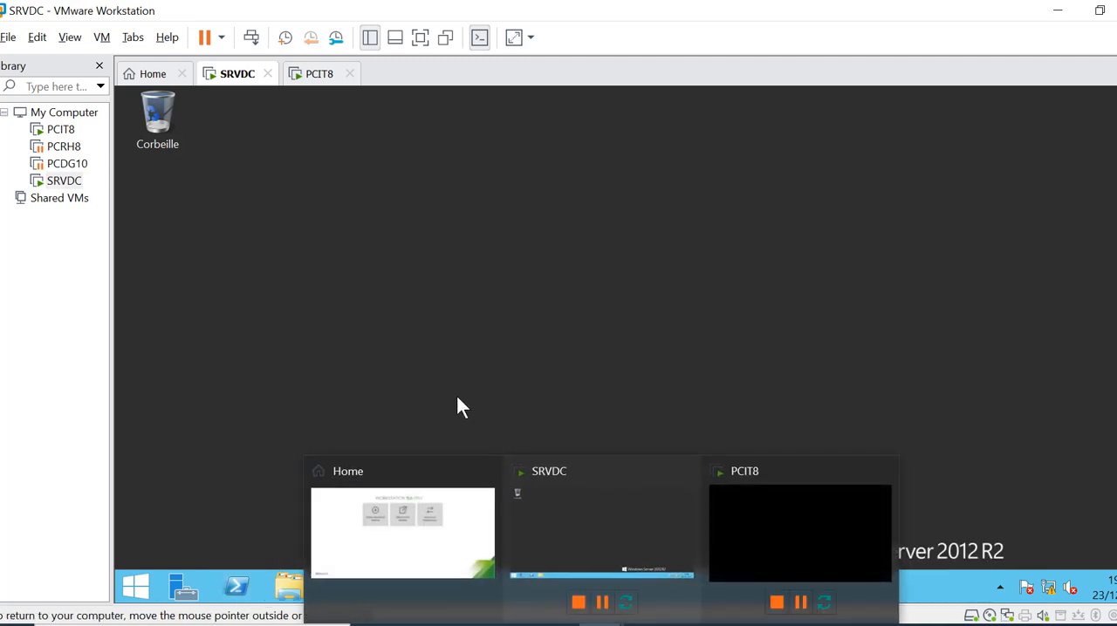
{"action": "left_click", "coordinate": [98, 66]}
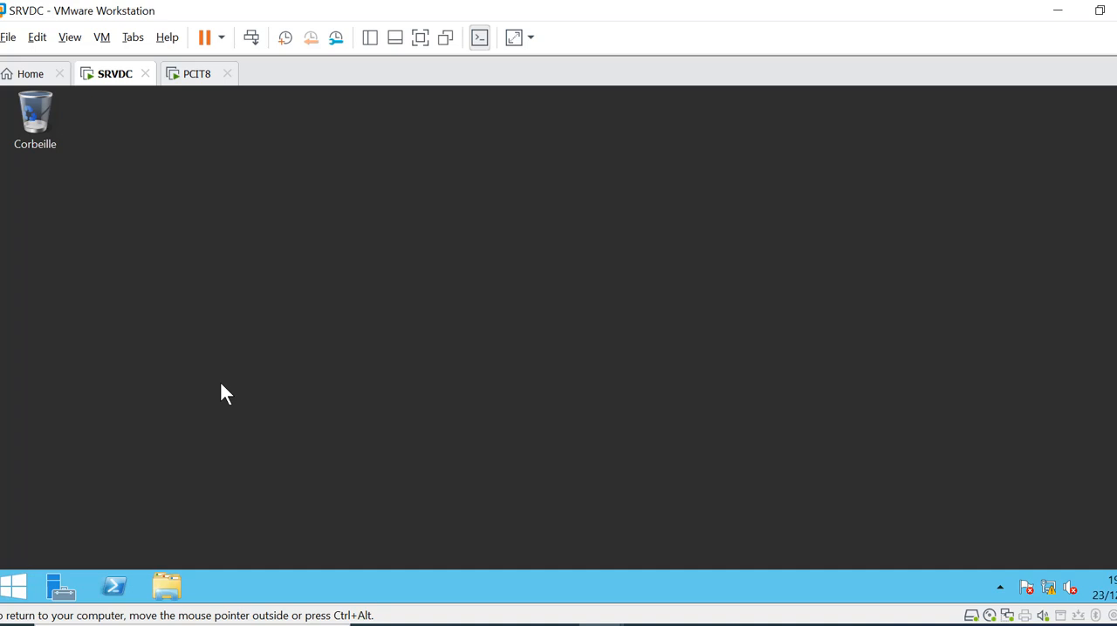
Review the domain controller's initial configuration checklist in OneNote and return to the SRVDC virtual machine
{"action": "left_click", "coordinate": [648, 625]}
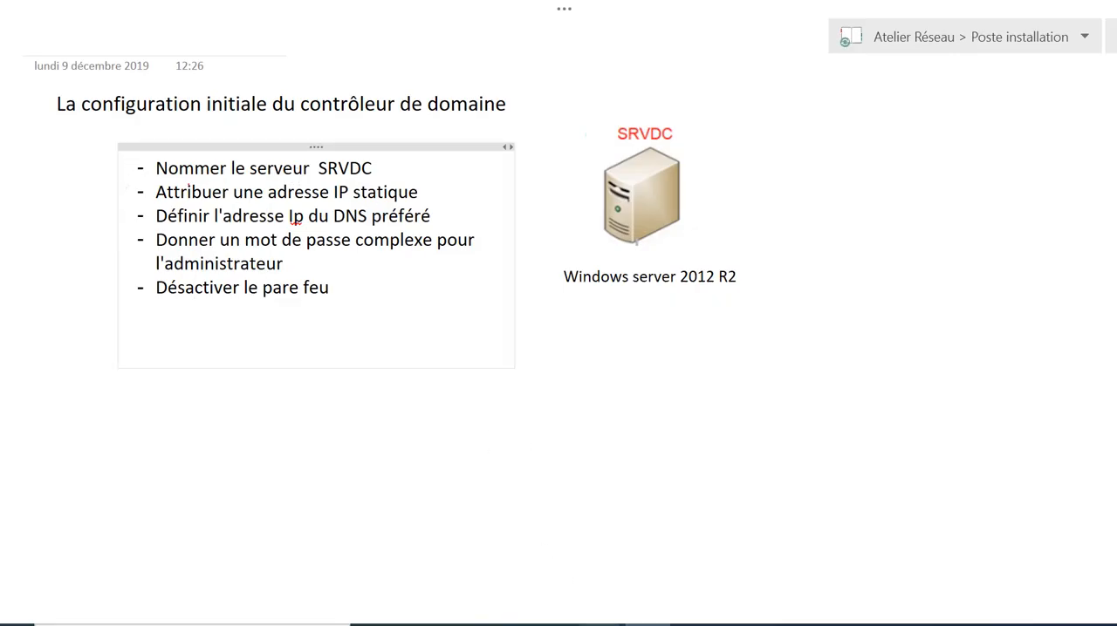
{"action": "mouse_move", "coordinate": [600, 623]}
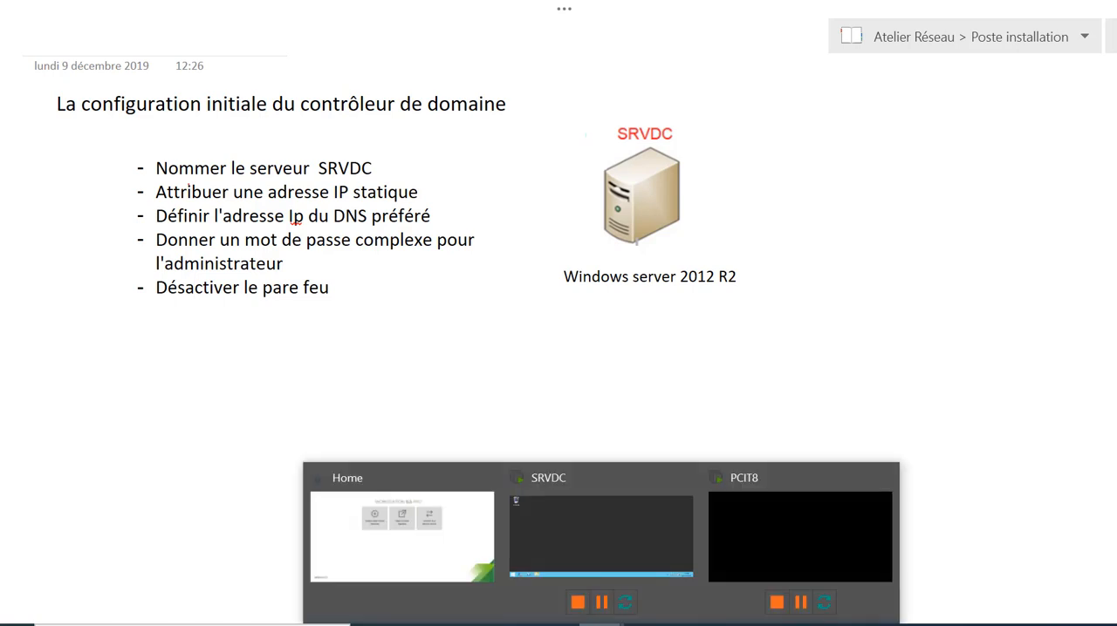
{"action": "left_click", "coordinate": [583, 560]}
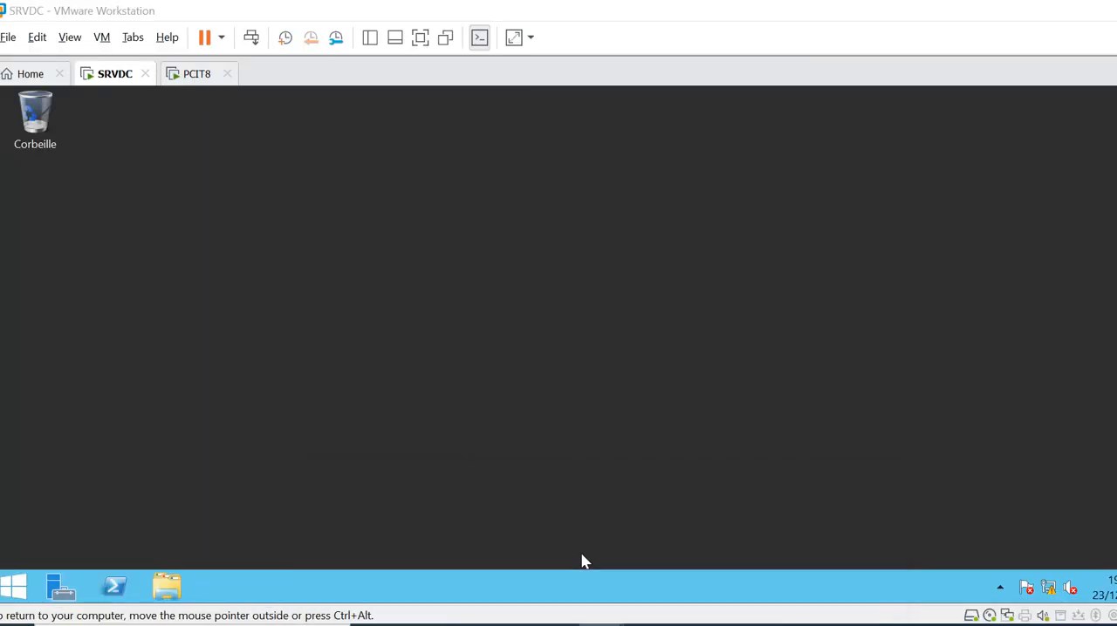
Open the system properties of Ce PC on SRVDC, maximize the Système window and show the virtual machine in full screen
{"action": "left_click", "coordinate": [170, 591]}
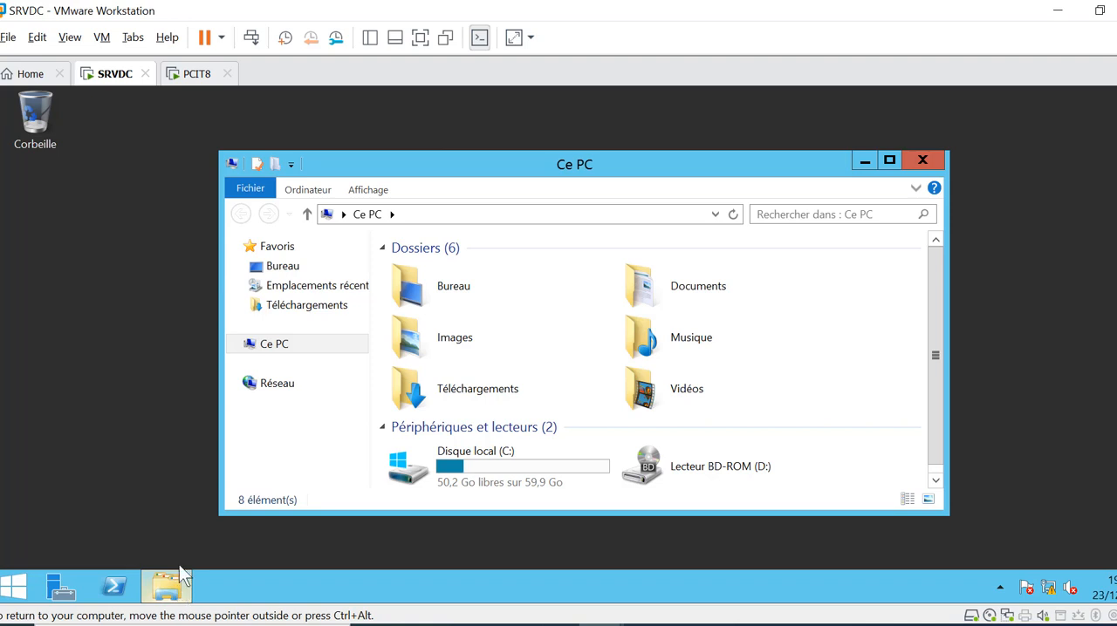
{"action": "right_click", "coordinate": [268, 349]}
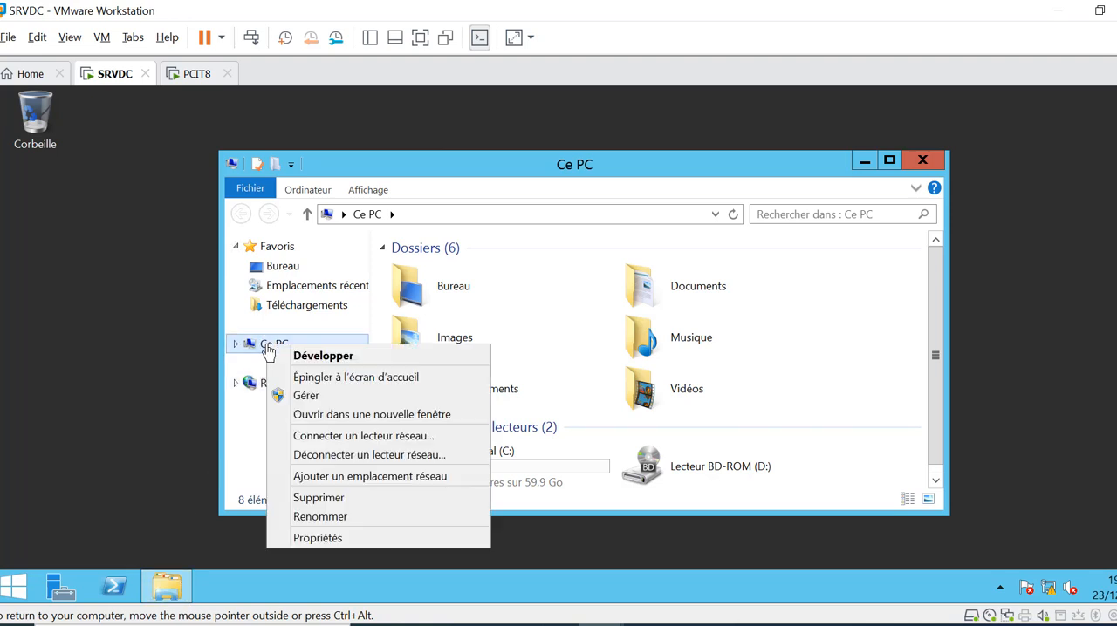
{"action": "left_click", "coordinate": [354, 539]}
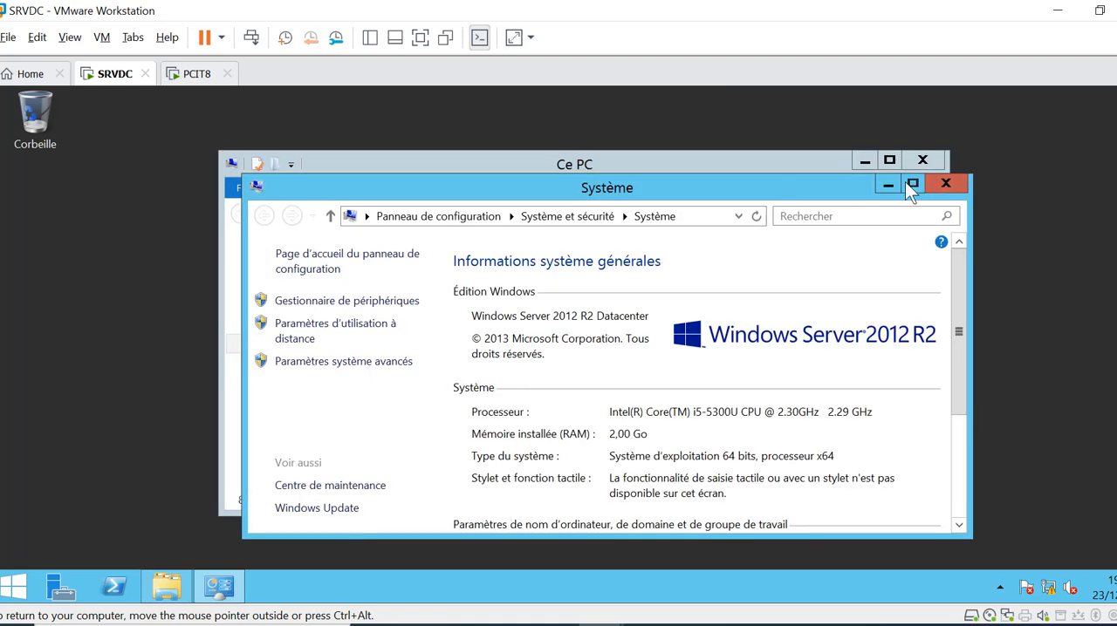
{"action": "left_click", "coordinate": [912, 185]}
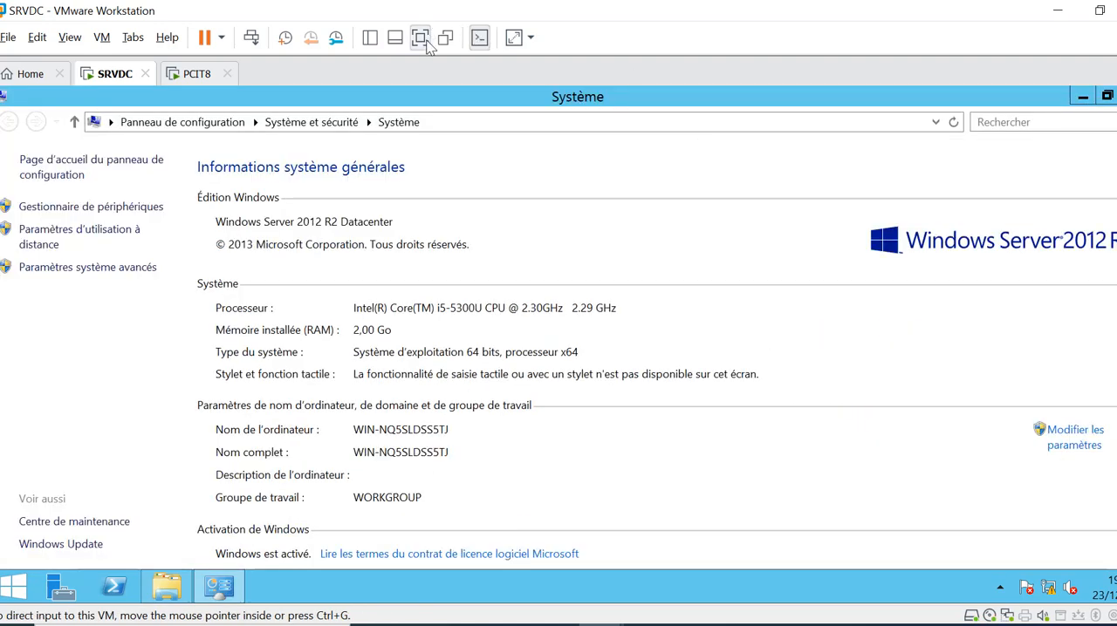
{"action": "left_click", "coordinate": [419, 36]}
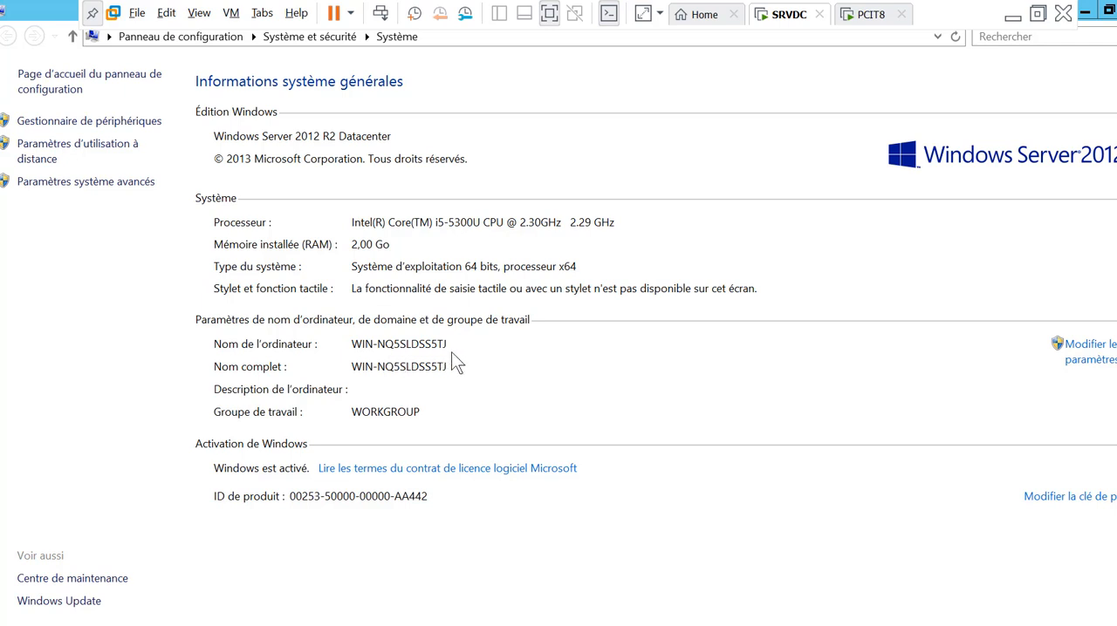
{"action": "left_click", "coordinate": [1086, 352]}
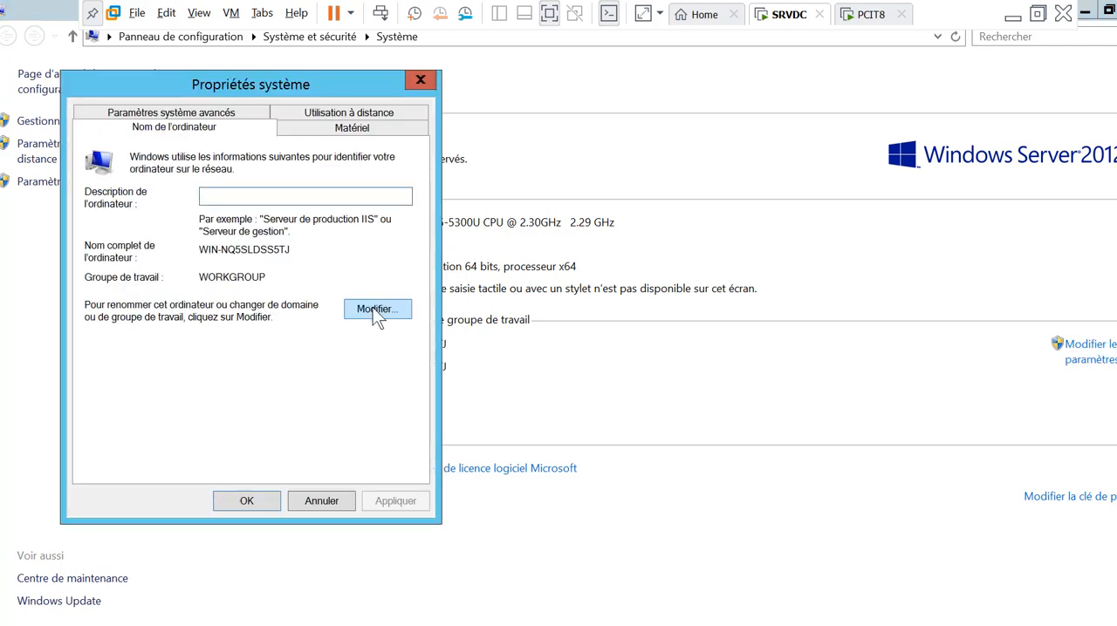
{"action": "left_click", "coordinate": [375, 311]}
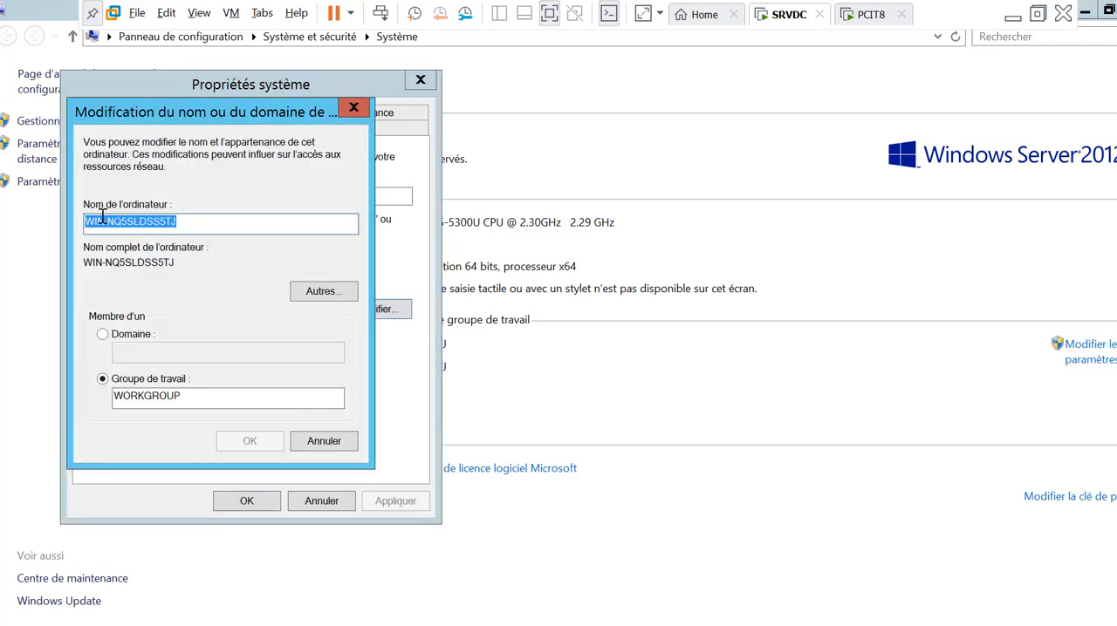
{"action": "left_click", "coordinate": [330, 442]}
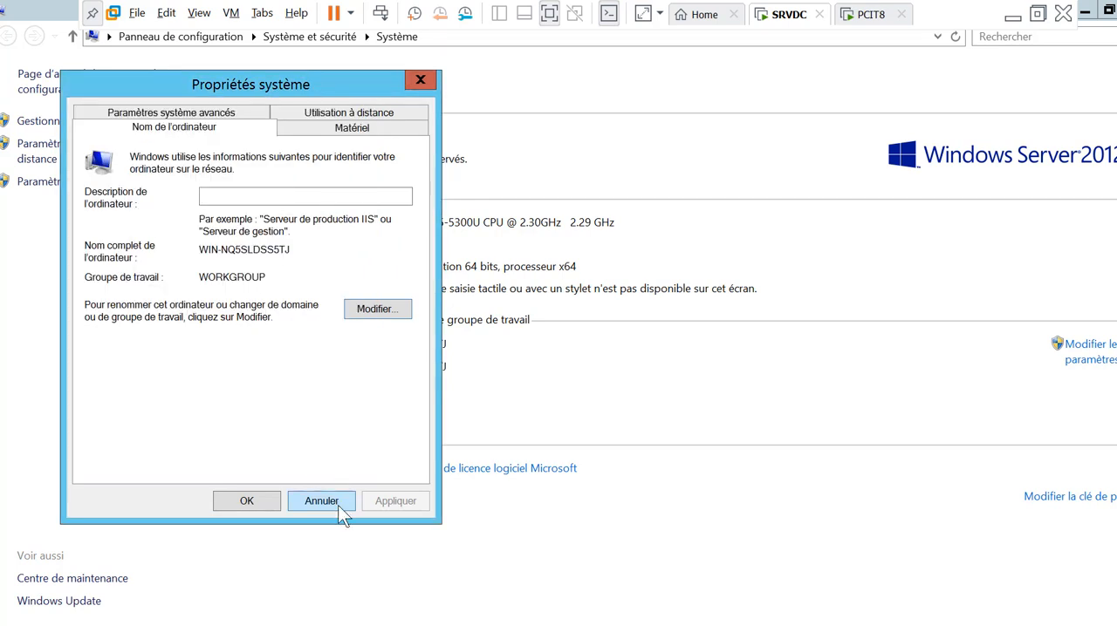
{"action": "left_click", "coordinate": [337, 502]}
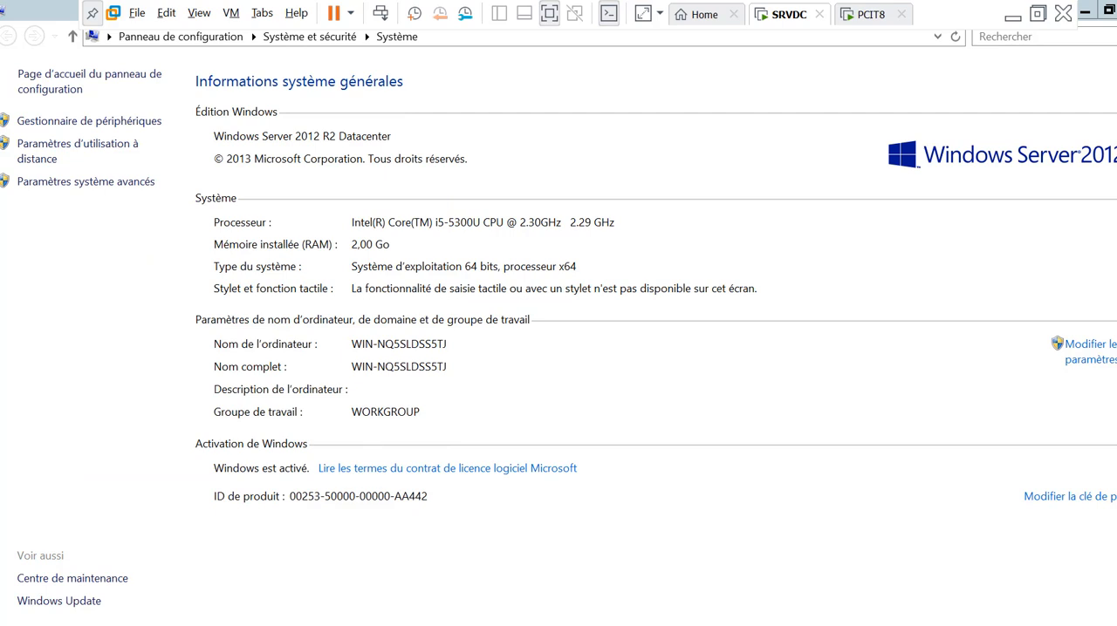
Exit full screen, hide the welcome tile in Gestionnaire de serveur and display the Serveur local properties
{"action": "left_click", "coordinate": [549, 14]}
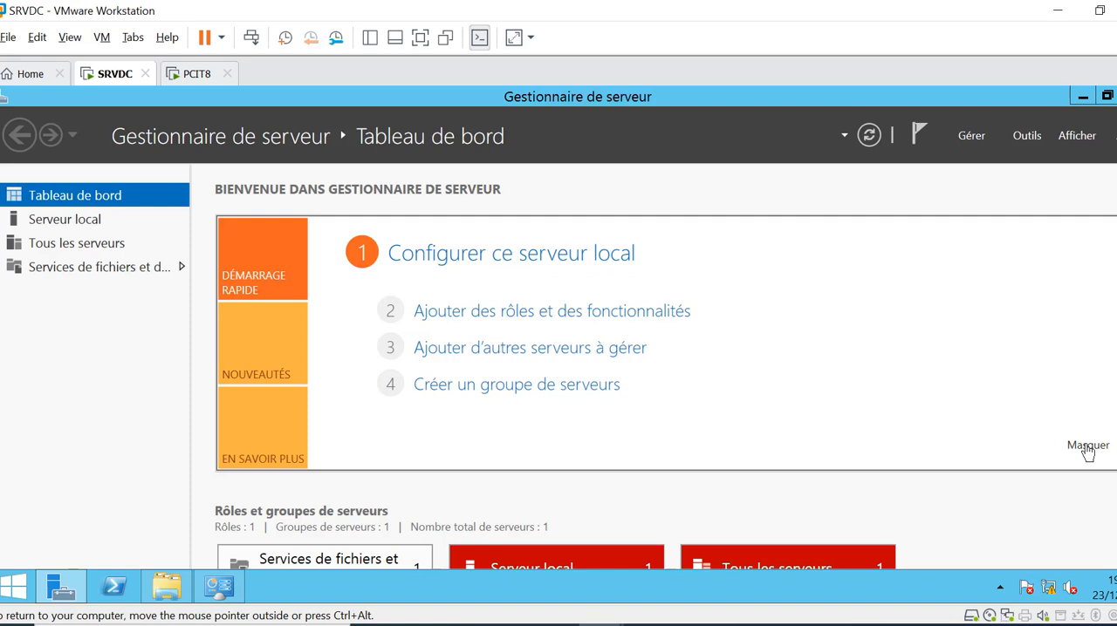
{"action": "left_click", "coordinate": [1087, 446]}
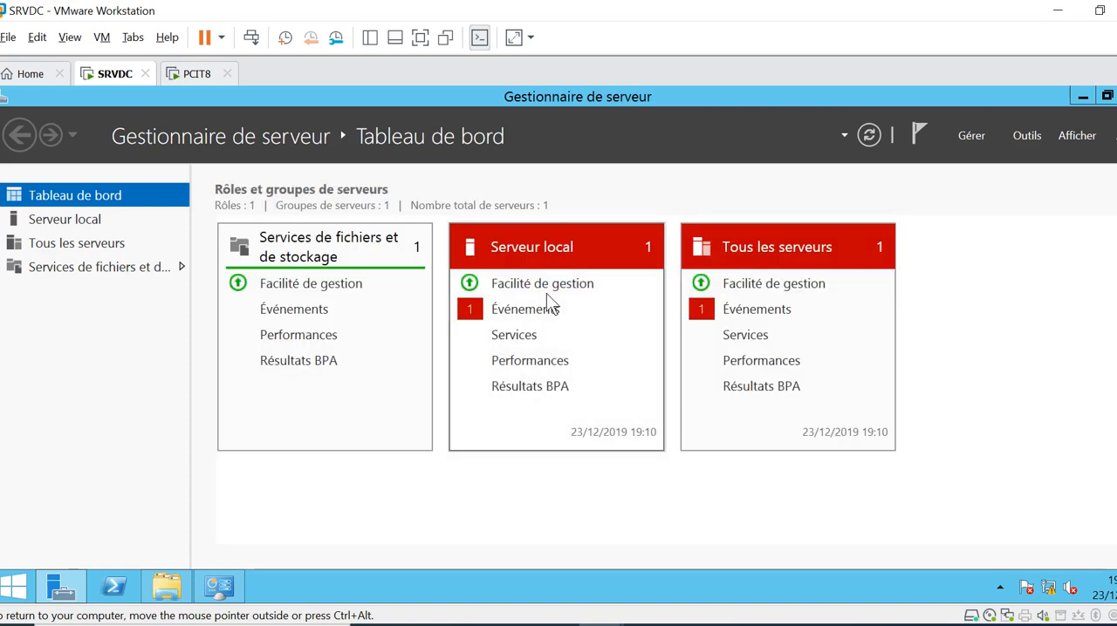
{"action": "left_click", "coordinate": [57, 225]}
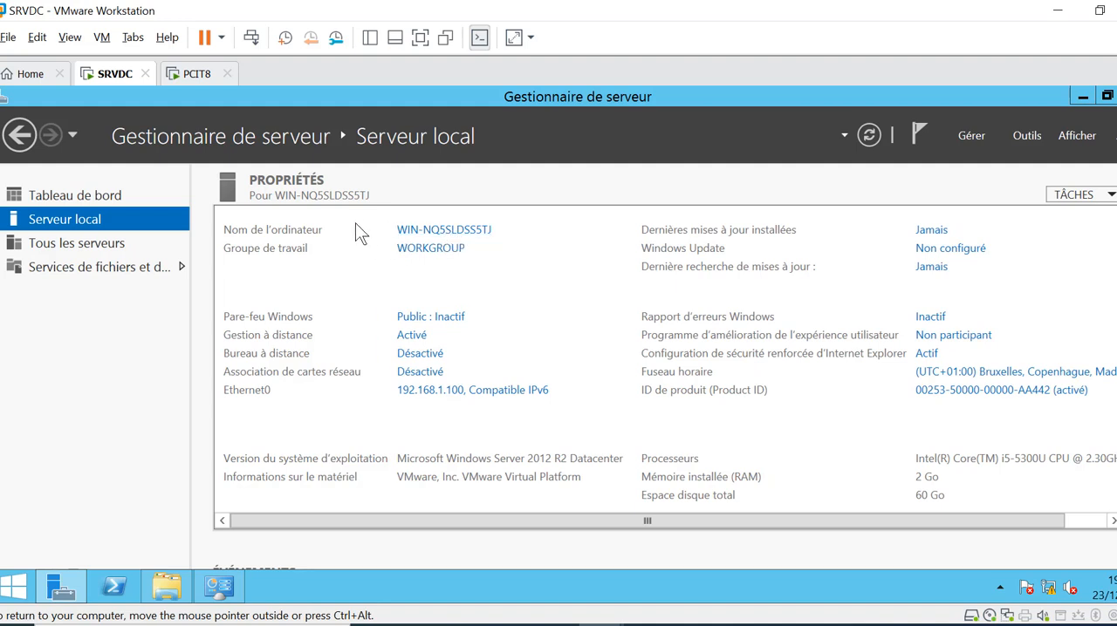
Set the computer description to Serveur DC and rename the computer SRVDC, keeping it in the WORKGROUP workgroup
{"action": "left_click", "coordinate": [445, 230]}
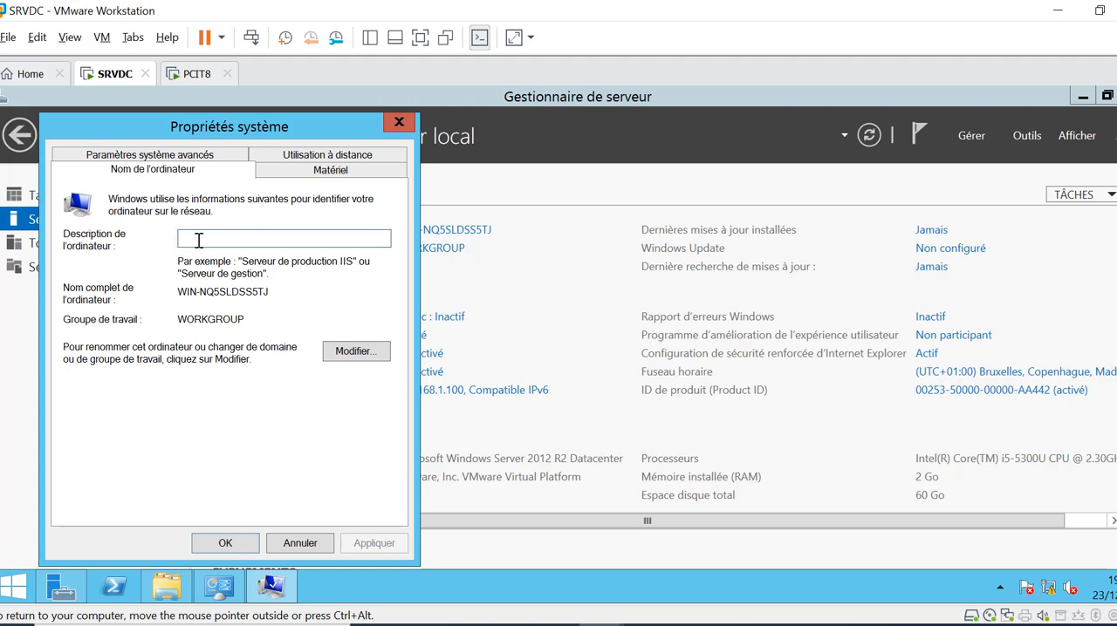
{"action": "type", "text": "Serveur DC"}
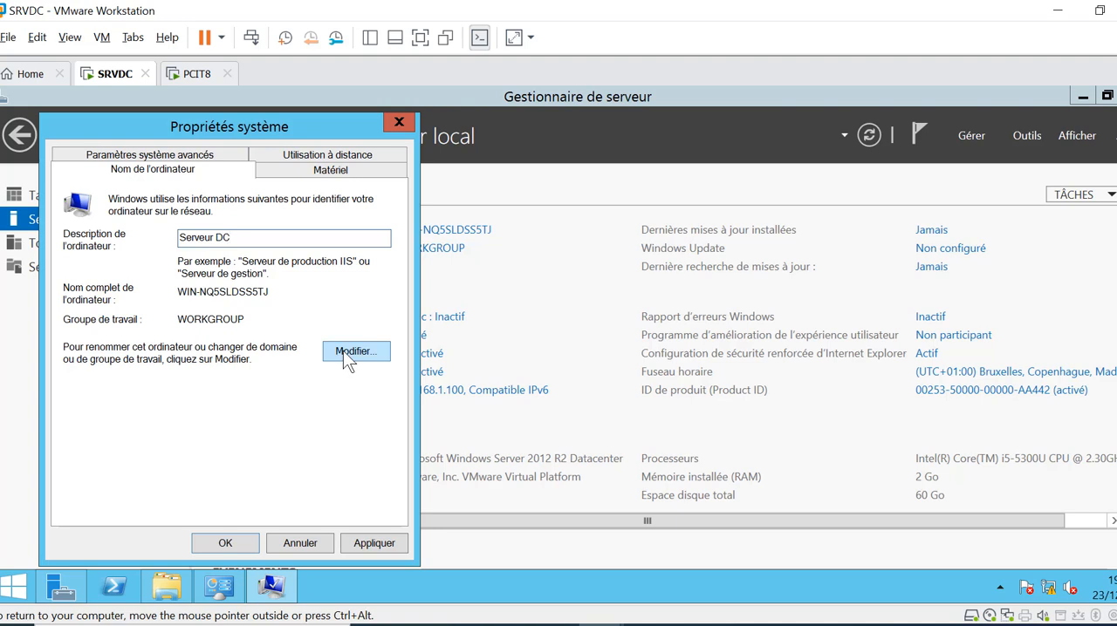
{"action": "left_click", "coordinate": [349, 351]}
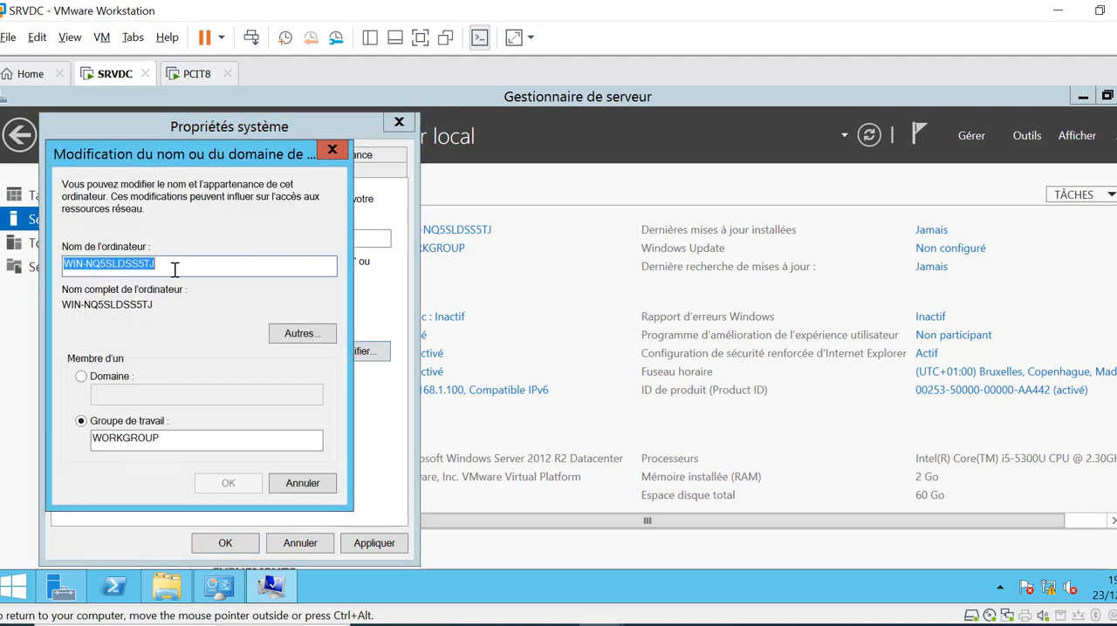
{"action": "key", "text": "BackSpace"}
{"action": "type", "text": "S"}
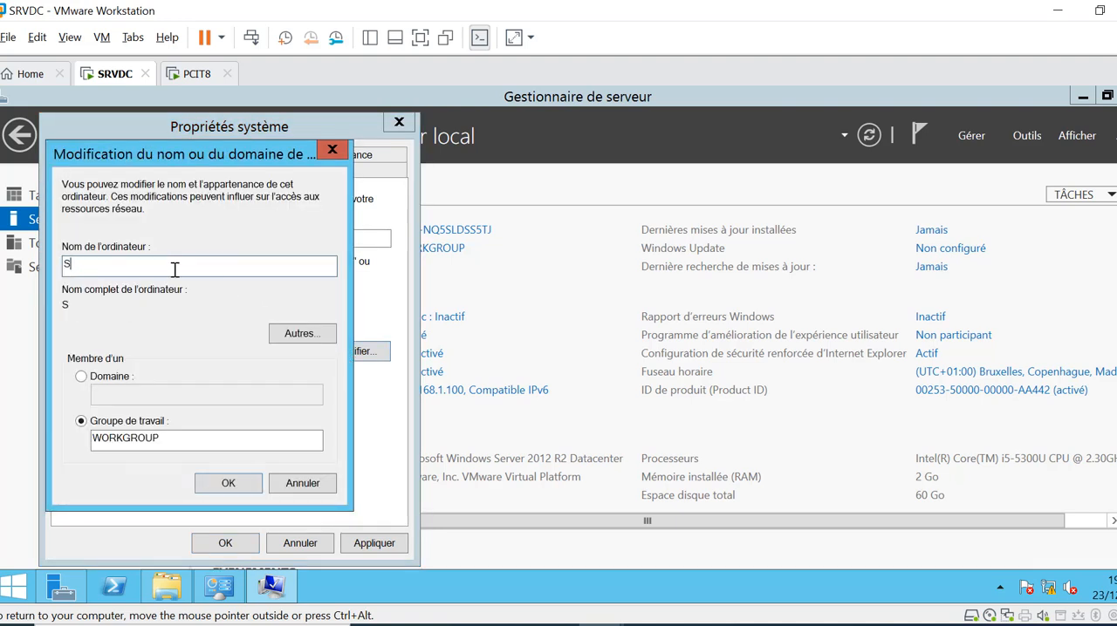
{"action": "type", "text": "RVDC"}
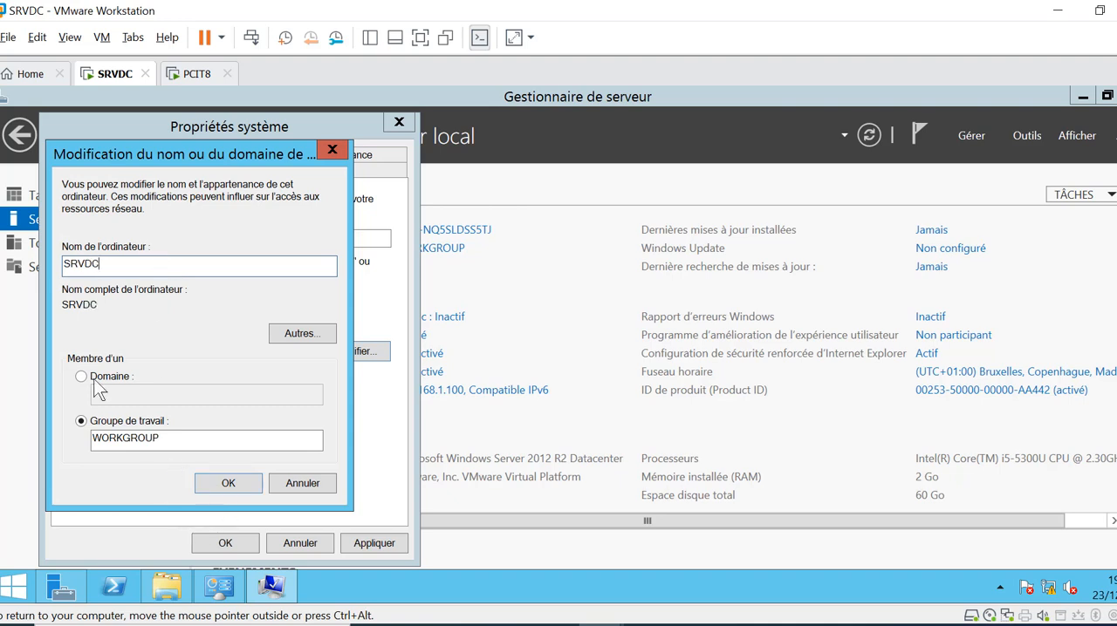
{"action": "key", "text": "ctrl+alt"}
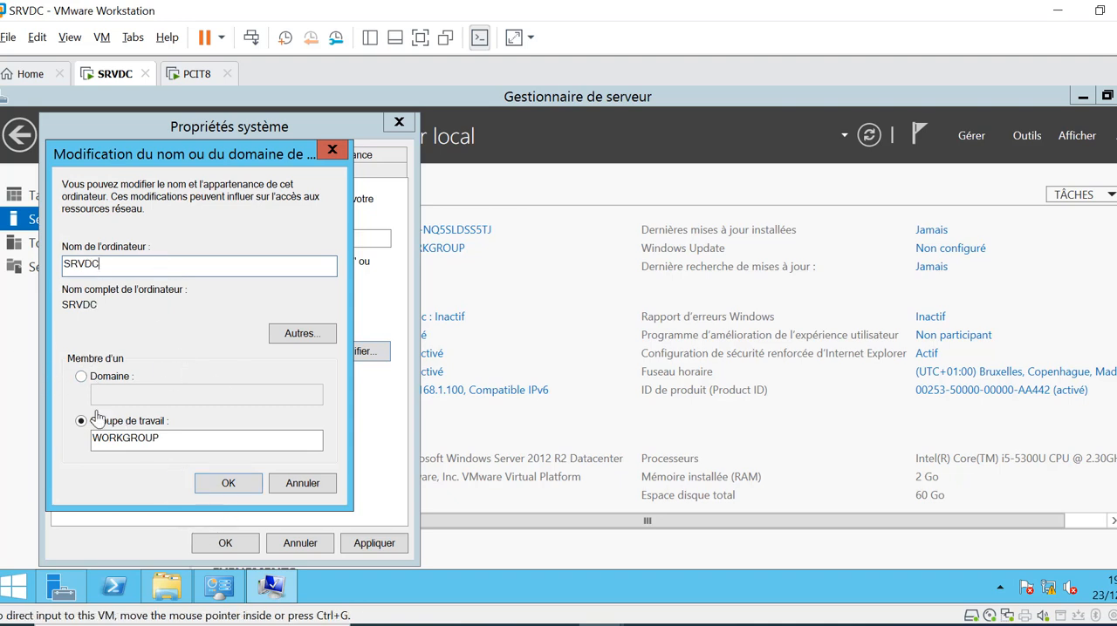
{"action": "left_click", "coordinate": [83, 272]}
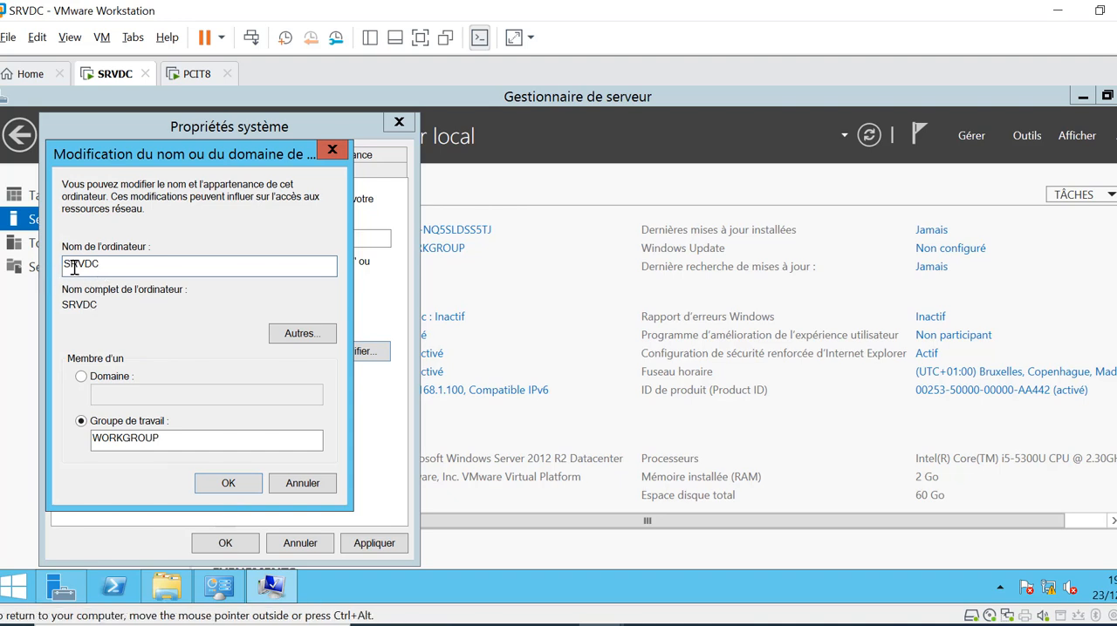
{"action": "left_click", "coordinate": [232, 484]}
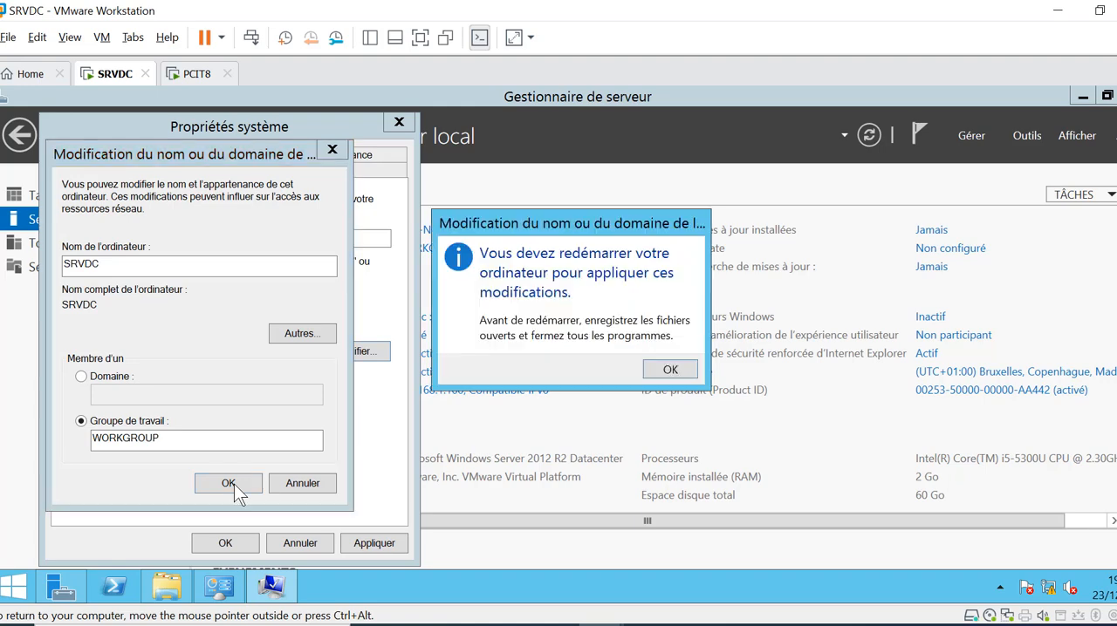
{"action": "left_click", "coordinate": [675, 367]}
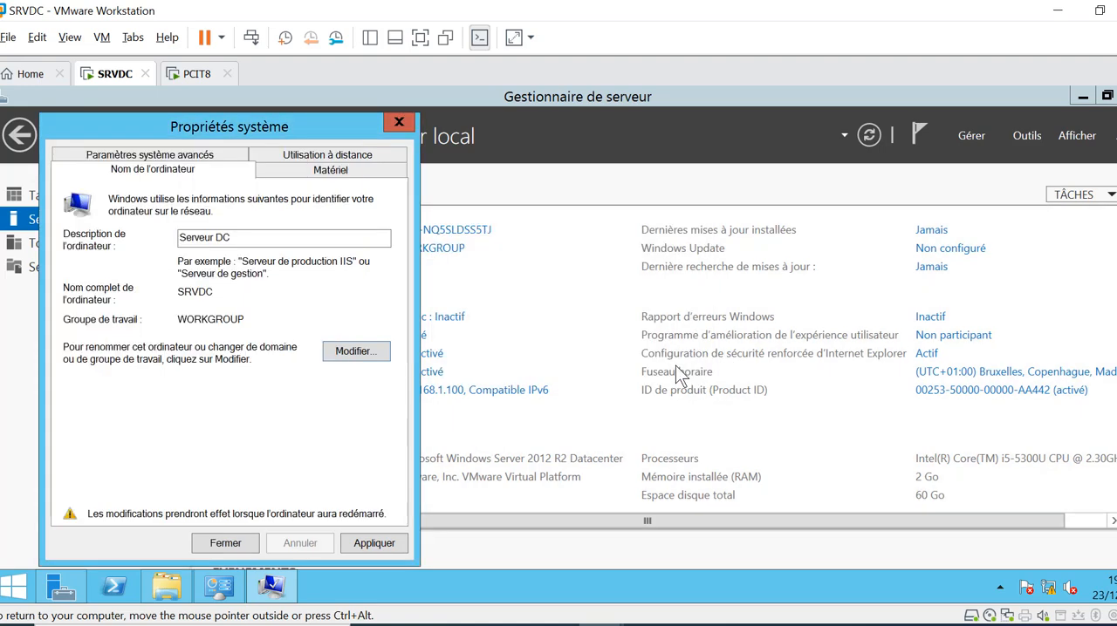
Apply the new computer name and description and restart the server immediately
{"action": "left_click", "coordinate": [362, 544]}
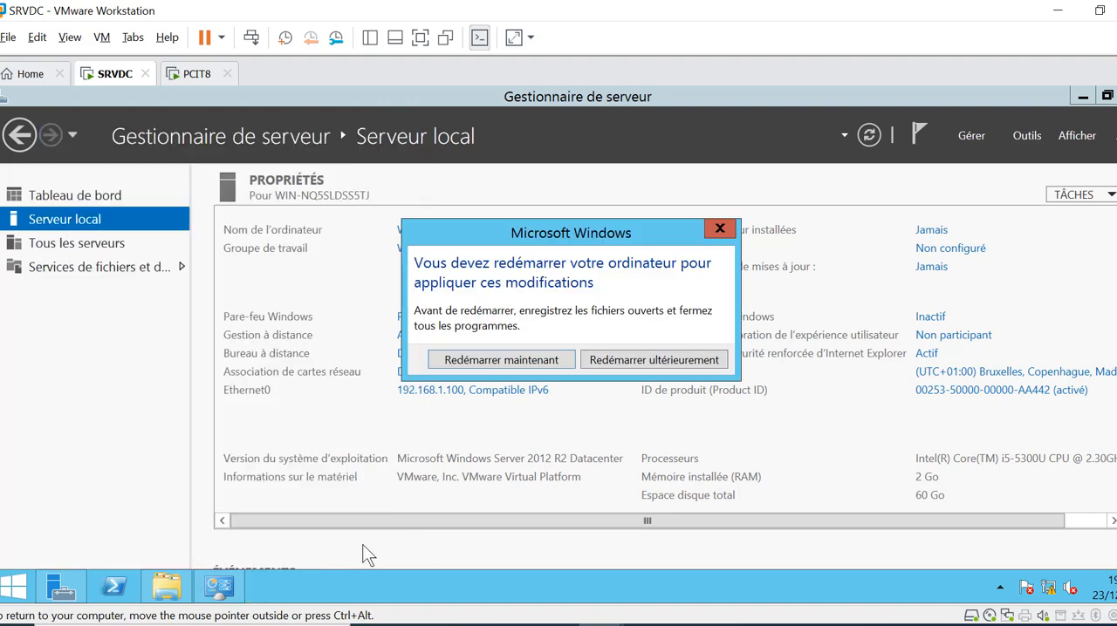
{"action": "left_click", "coordinate": [487, 362]}
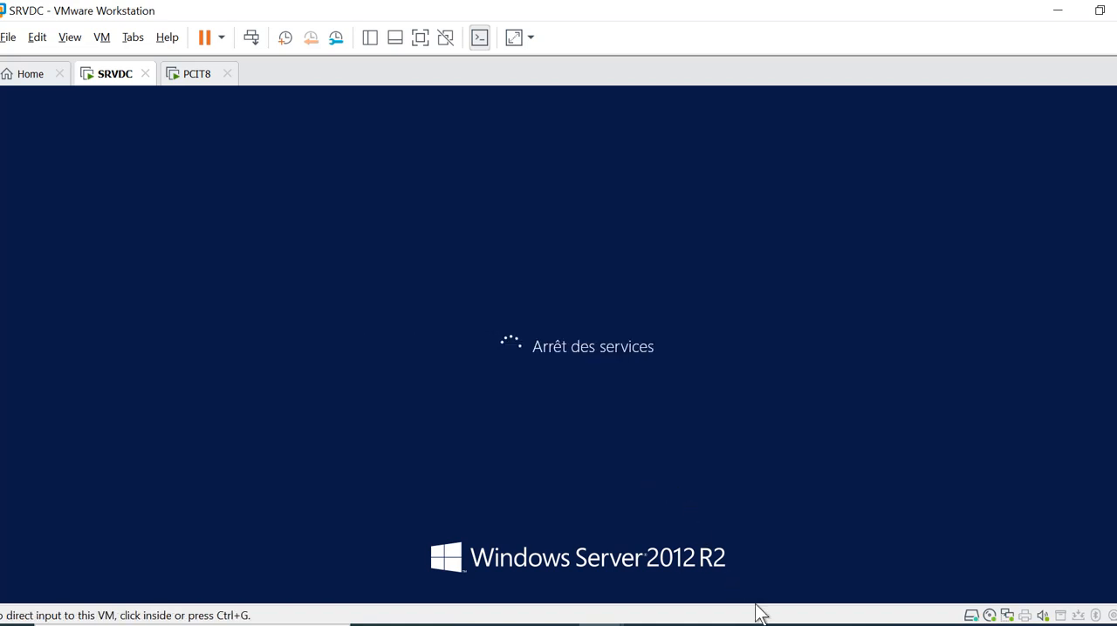
{"action": "left_click", "coordinate": [785, 625]}
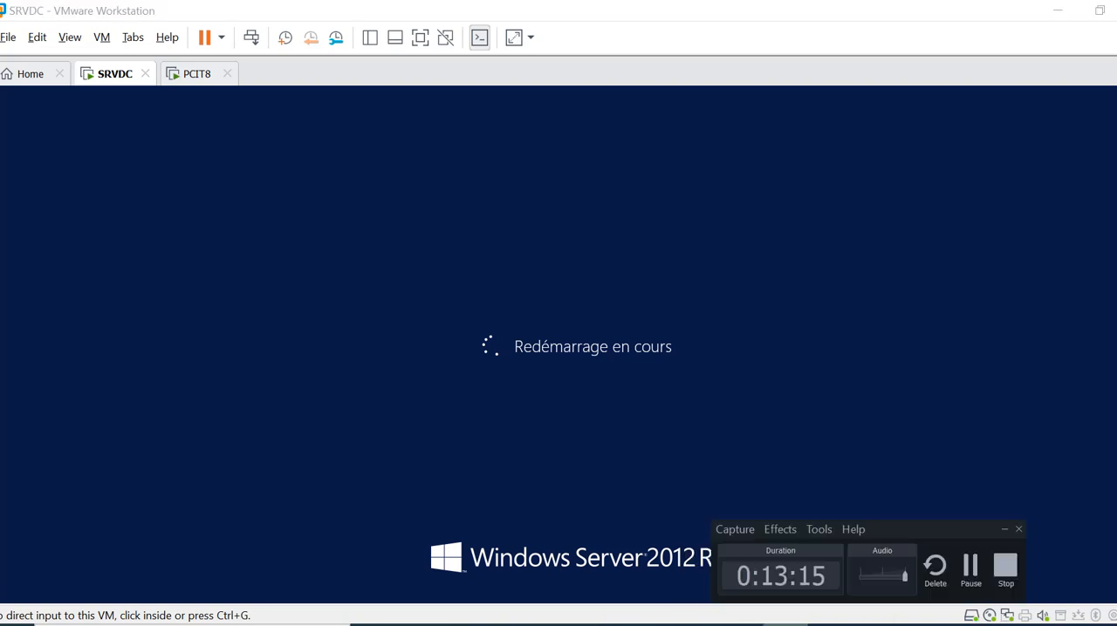
{"action": "left_click", "coordinate": [1054, 579]}
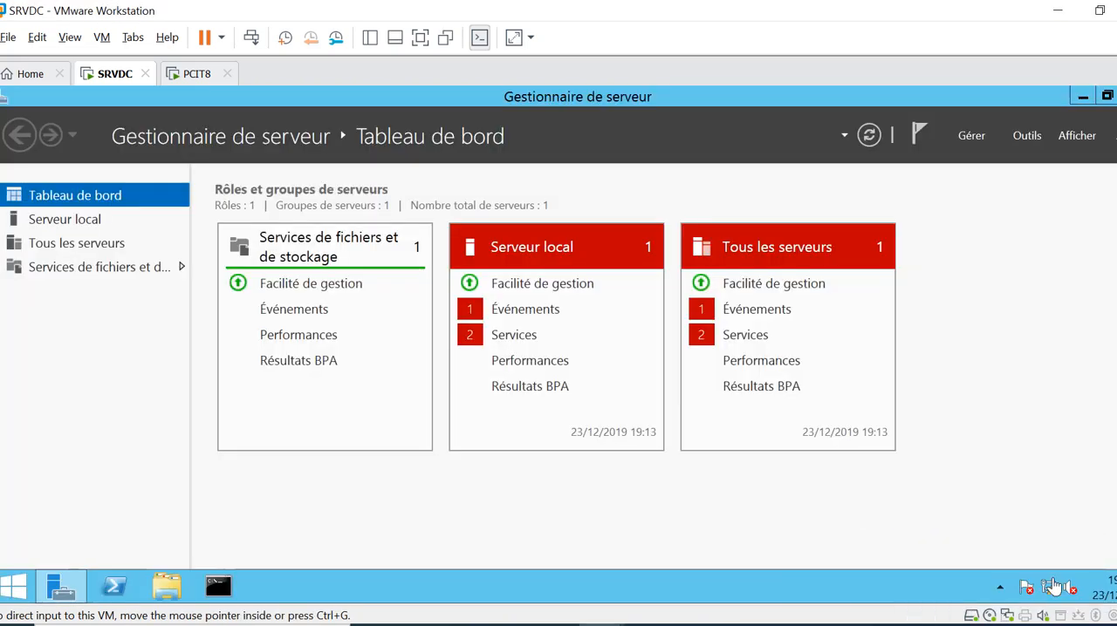
Display the Serveur local properties, and mark Nommer le serveur SRVDC as done in the OneNote checklist with a green highlighter stroke
{"action": "left_click", "coordinate": [81, 223]}
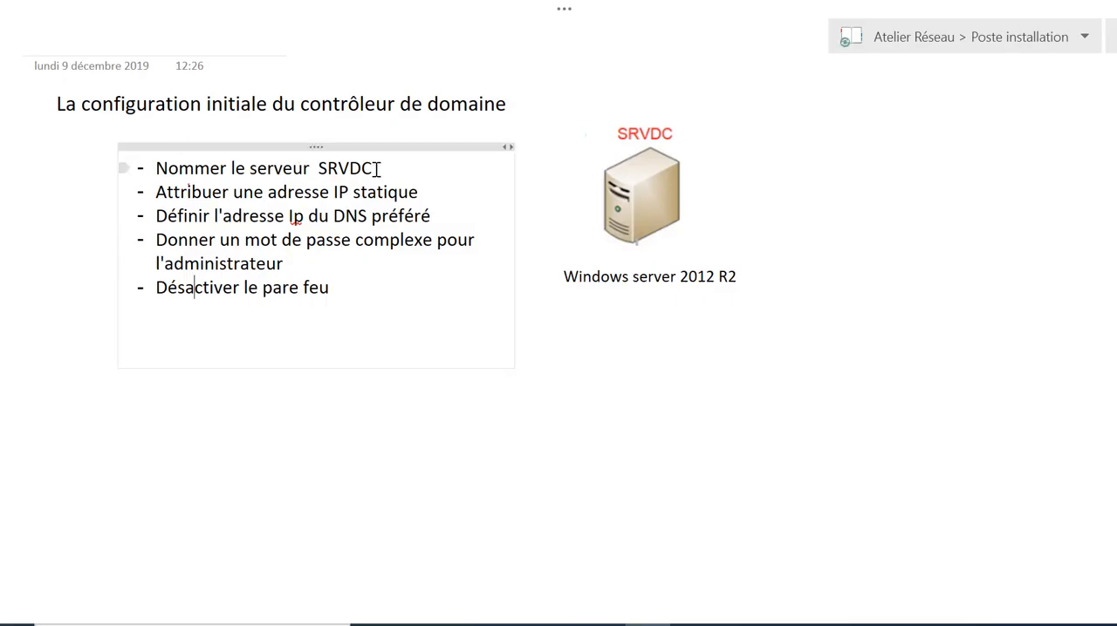
{"action": "left_click", "coordinate": [565, 11]}
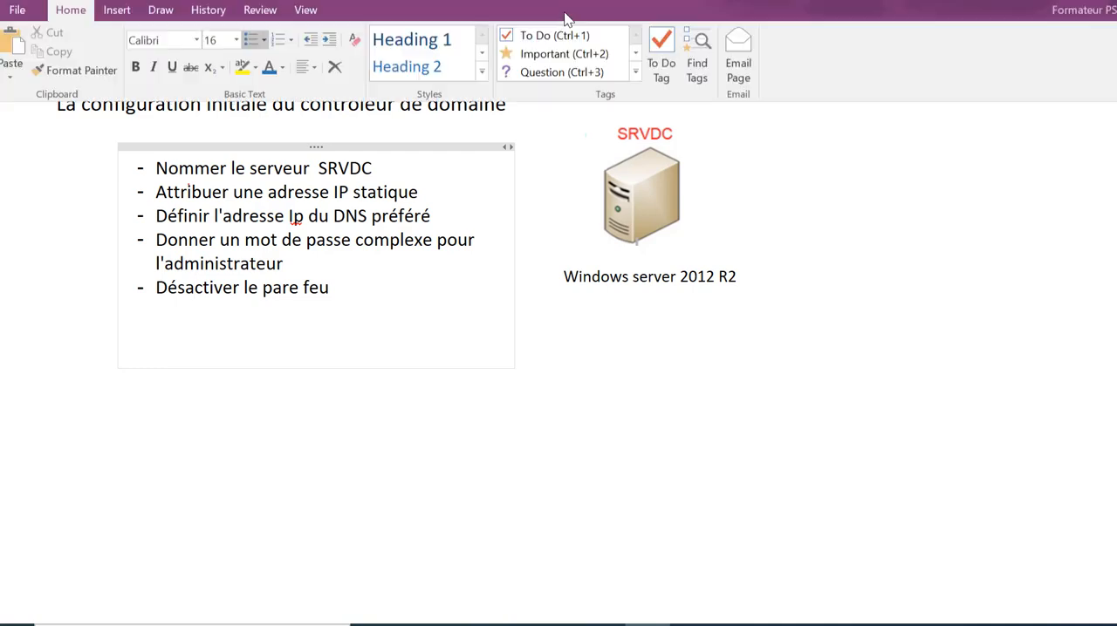
{"action": "left_click", "coordinate": [179, 20]}
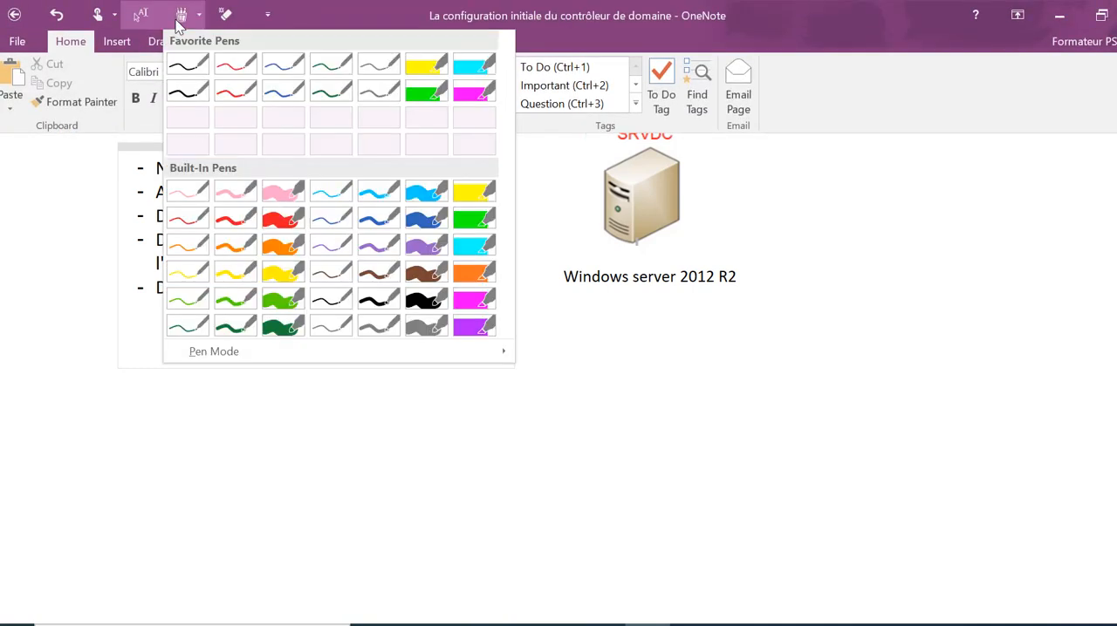
{"action": "left_click", "coordinate": [428, 92]}
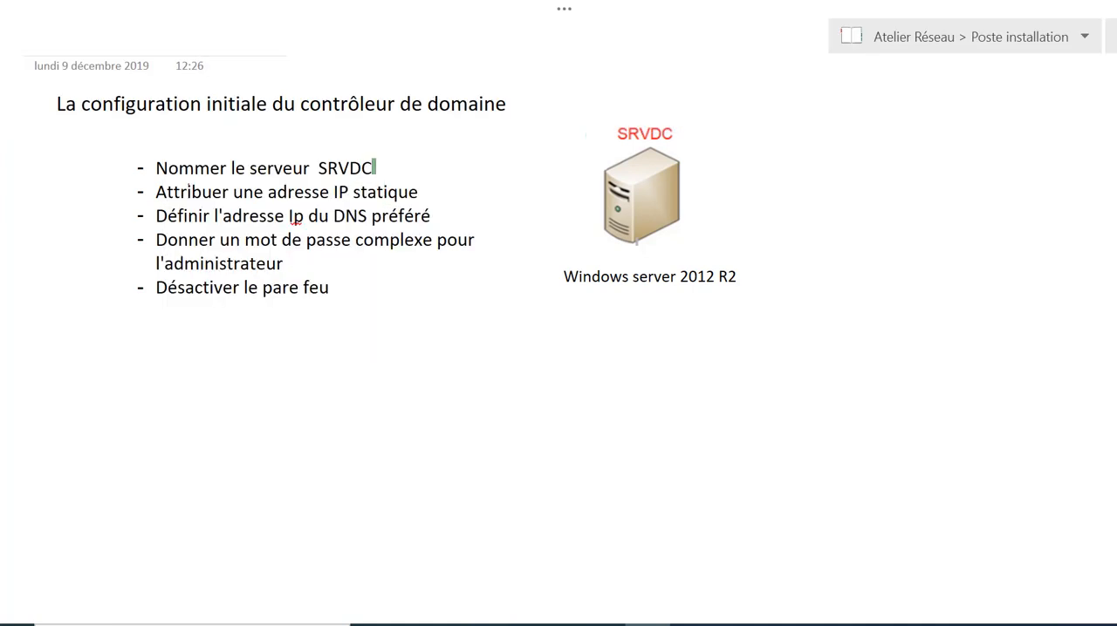
{"action": "left_click_drag", "start_coordinate": [374, 166], "coordinate": [397, 147]}
{"action": "left_click", "coordinate": [565, 11]}
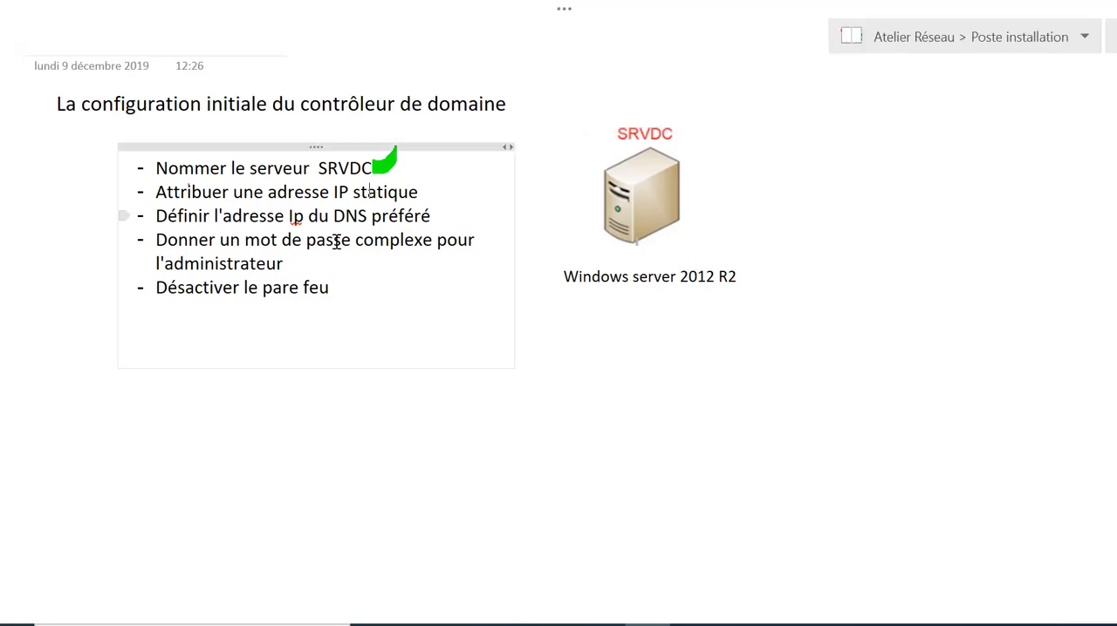
Return to the SRVDC virtual machine and view the TCP/IPv4 properties of Ethernet0, closing the network windows without changes
{"action": "mouse_move", "coordinate": [601, 624]}
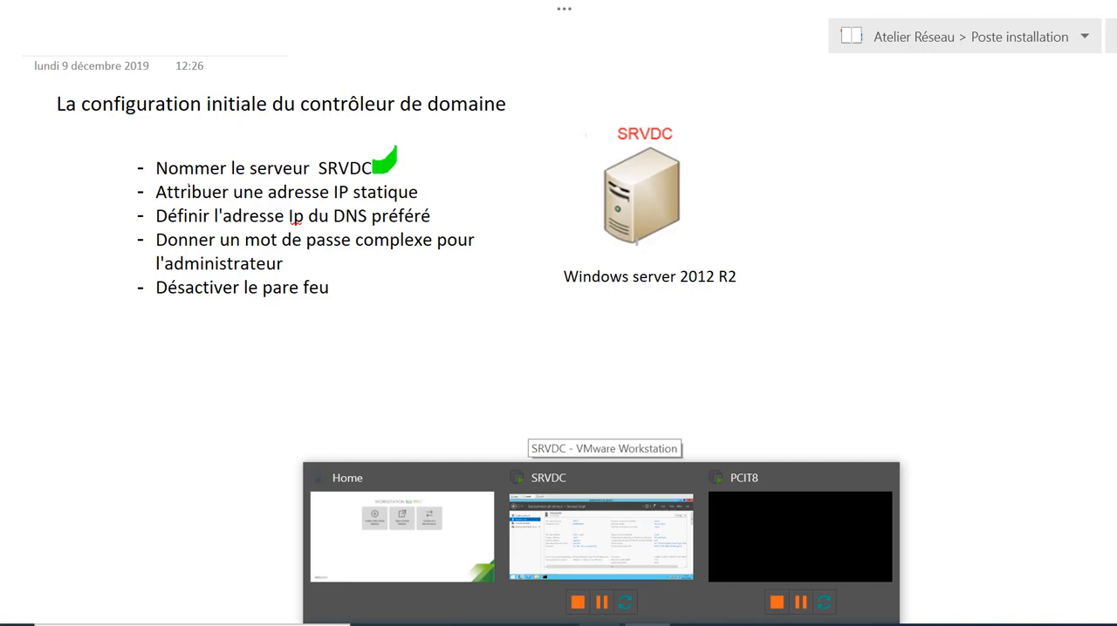
{"action": "left_click", "coordinate": [575, 546]}
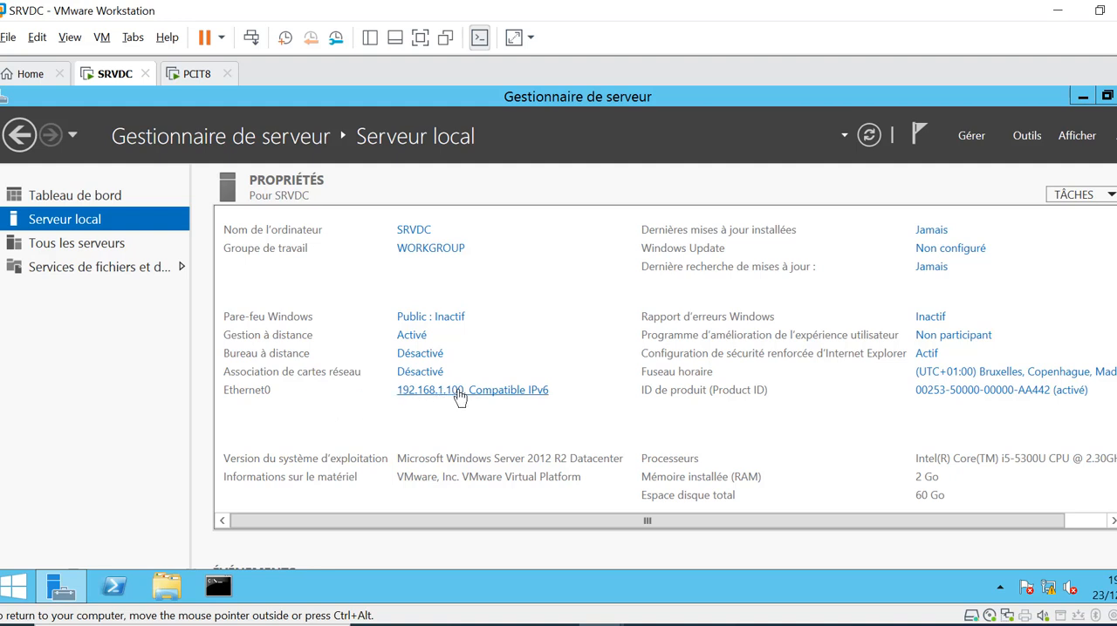
{"action": "left_click", "coordinate": [460, 394]}
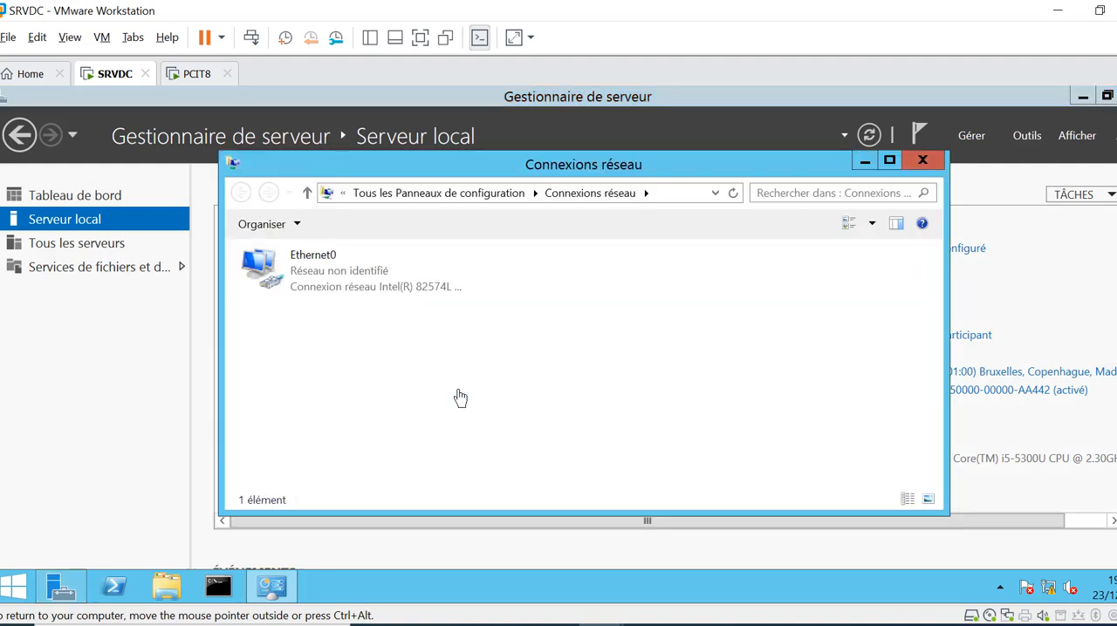
{"action": "left_click", "coordinate": [316, 273]}
{"action": "right_click", "coordinate": [314, 267]}
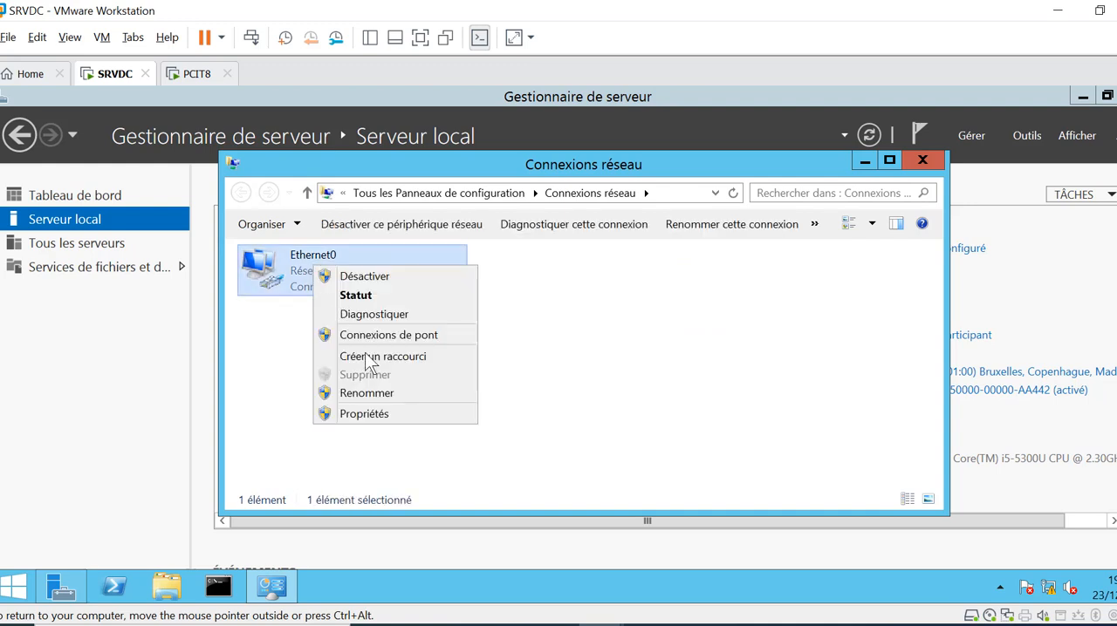
{"action": "left_click", "coordinate": [397, 413]}
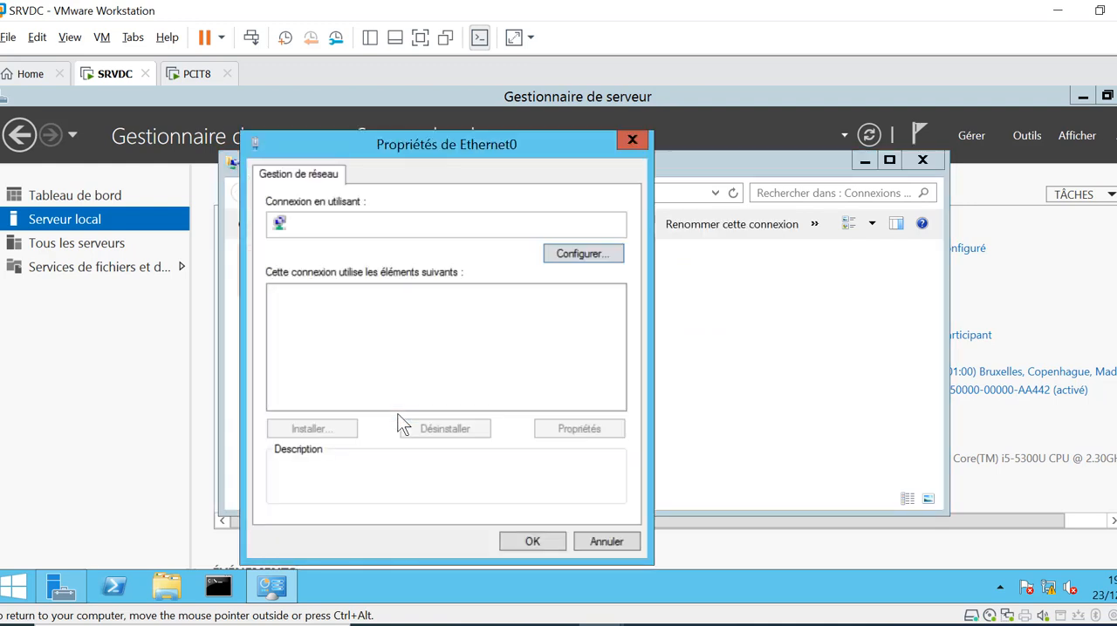
{"action": "left_click", "coordinate": [451, 402]}
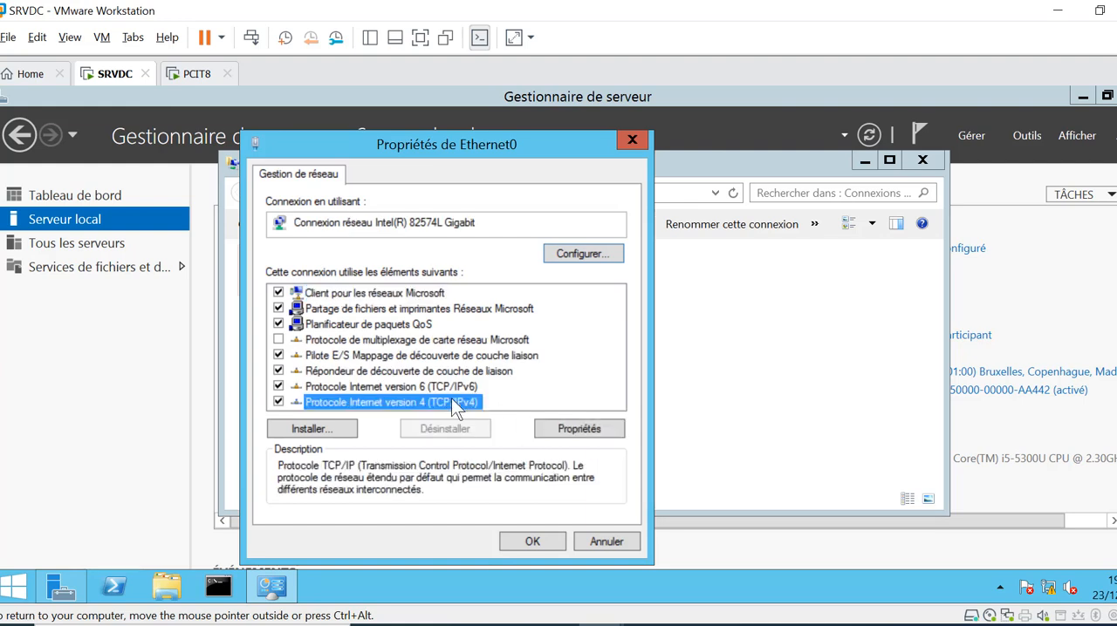
{"action": "left_click", "coordinate": [561, 428]}
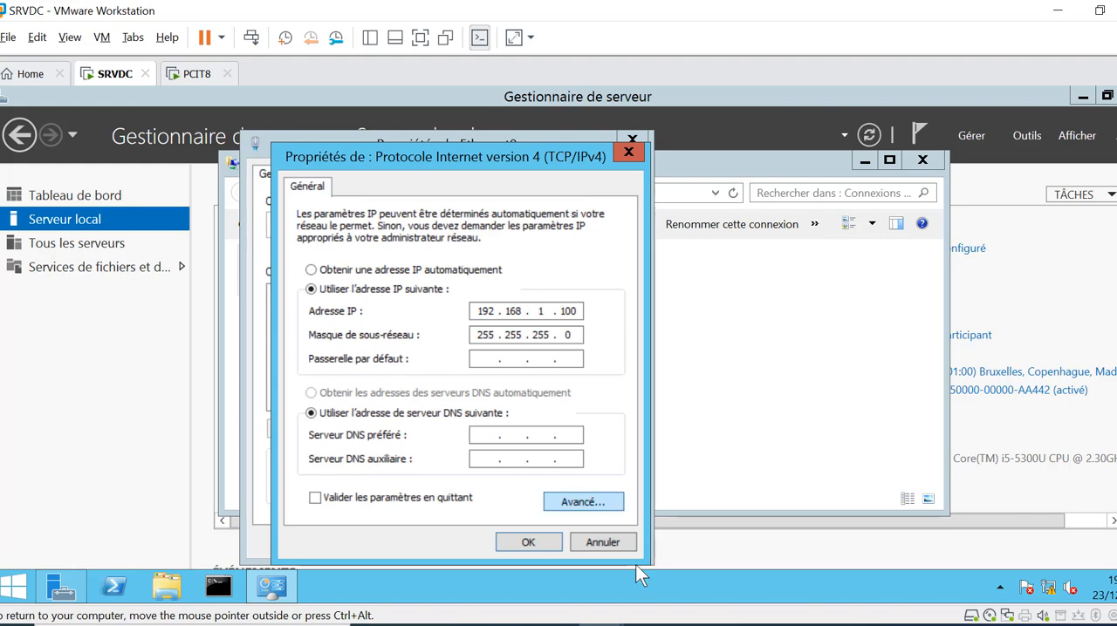
{"action": "left_click", "coordinate": [608, 543]}
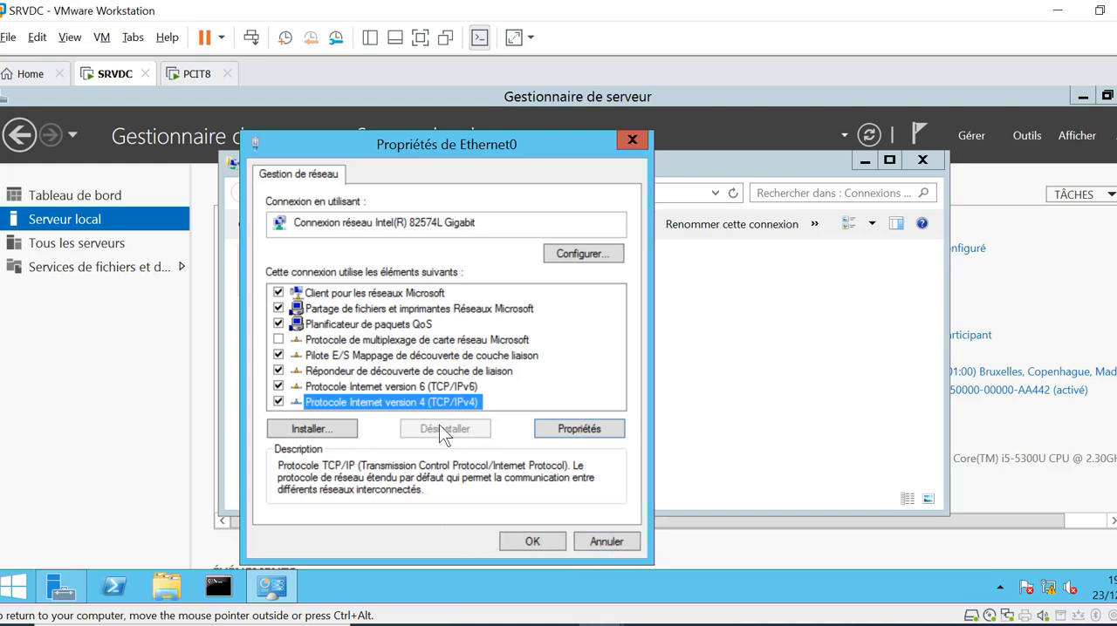
{"action": "left_click", "coordinate": [617, 541]}
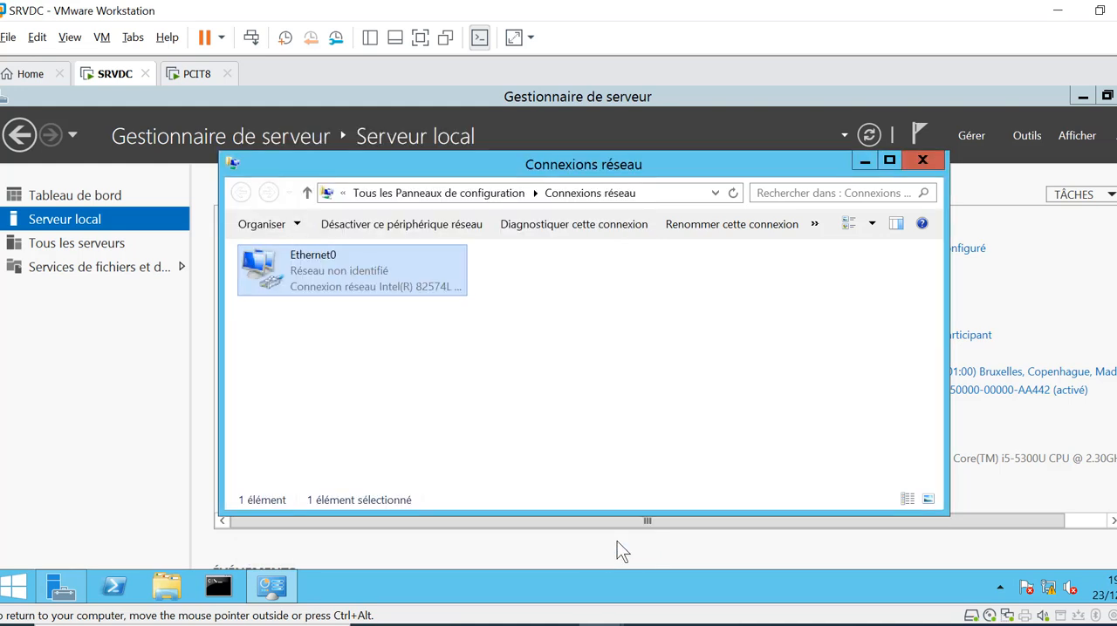
{"action": "left_click", "coordinate": [936, 162]}
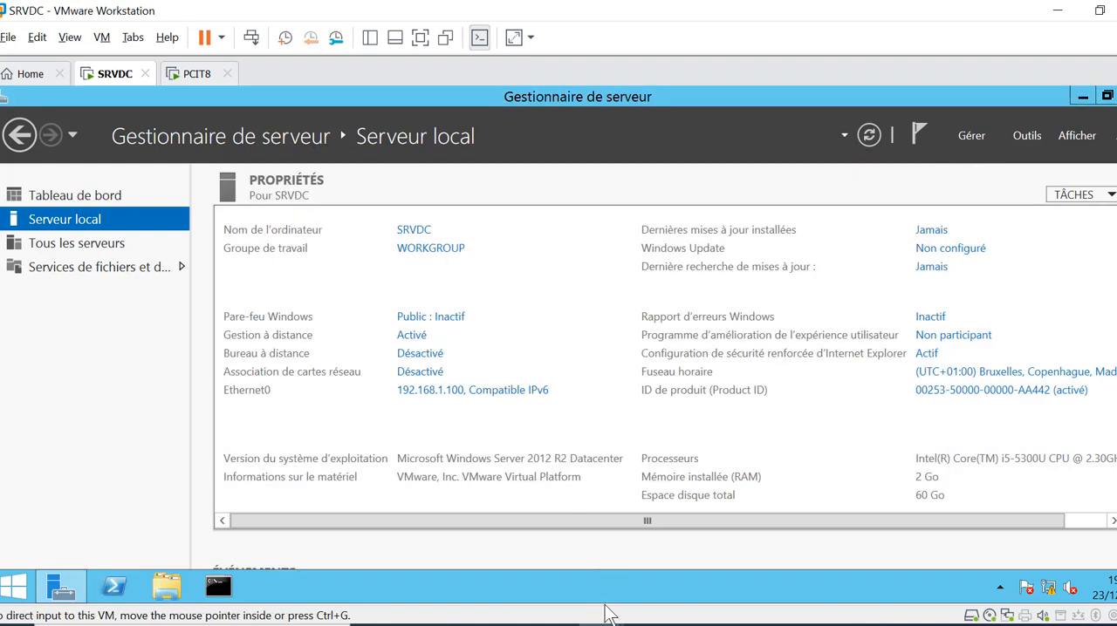
Switch to the OneNote checklist and mark Attribuer une adresse IP statique as done with a green highlighter stroke
{"action": "left_click", "coordinate": [647, 624]}
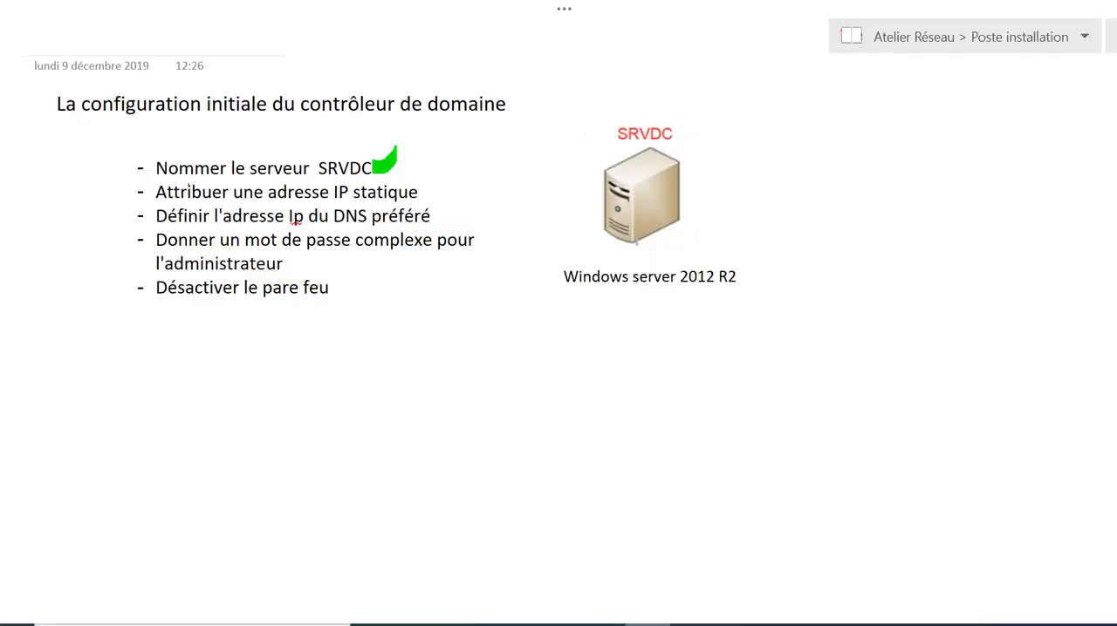
{"action": "left_click", "coordinate": [568, 10]}
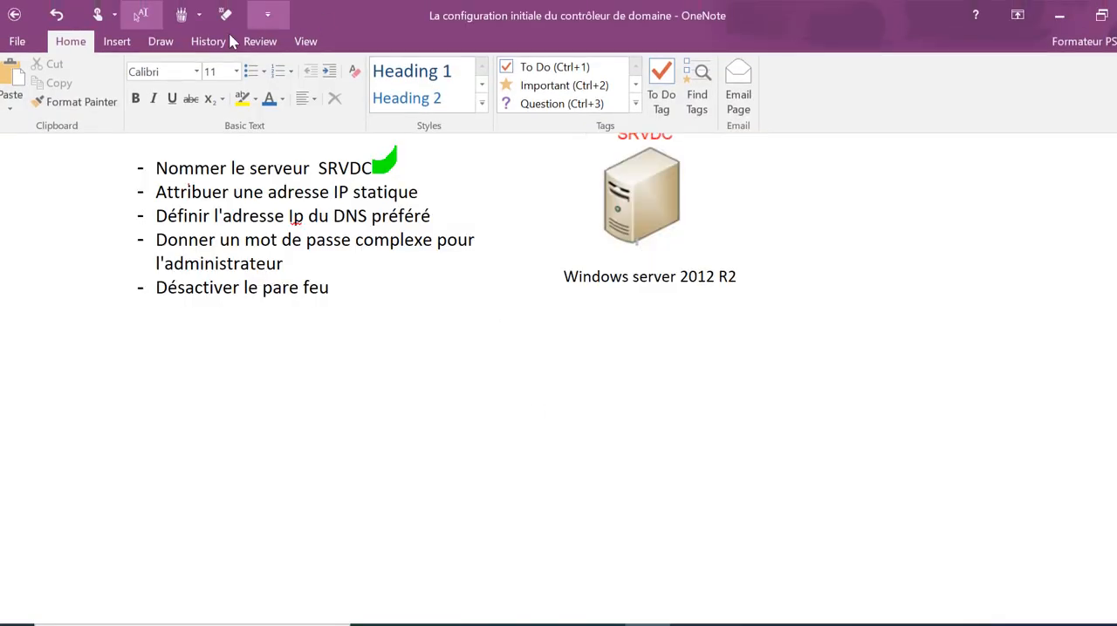
{"action": "left_click", "coordinate": [182, 18]}
{"action": "left_click", "coordinate": [418, 94]}
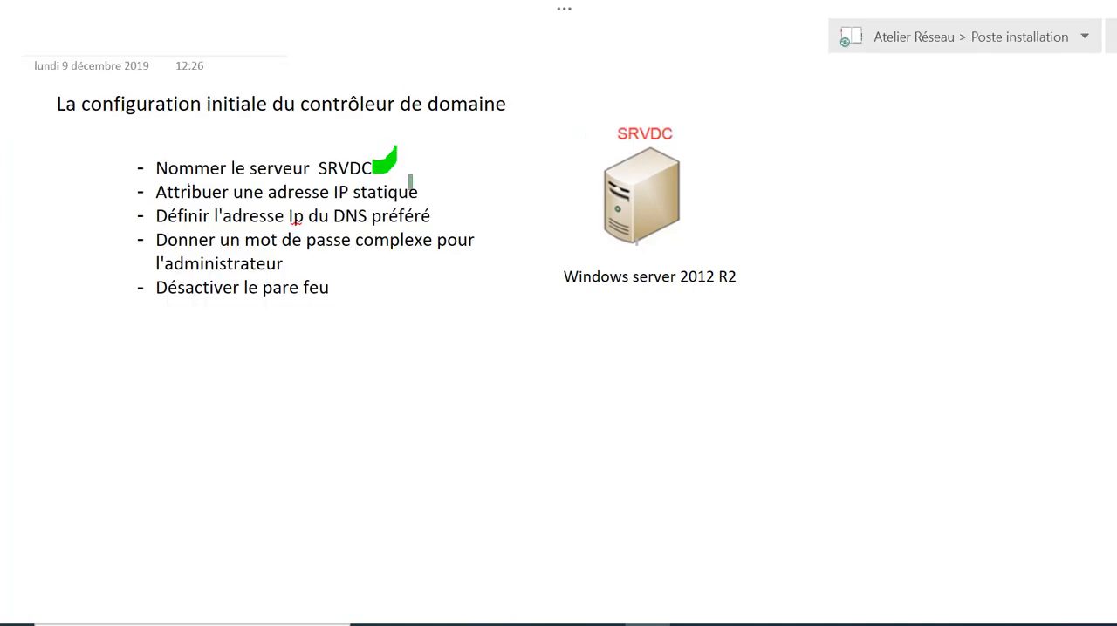
{"action": "left_click_drag", "start_coordinate": [423, 192], "coordinate": [438, 175]}
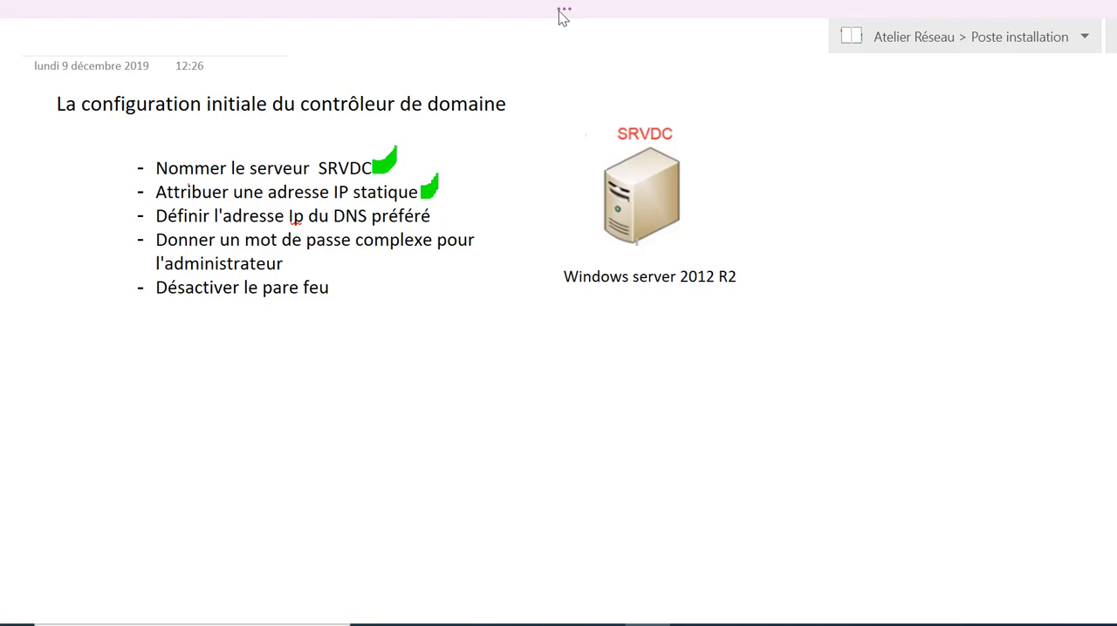
Open the Intro DNS section of the Administration des services réseaux notebook and add the text Le service DNS above the network diagram
{"action": "left_click", "coordinate": [902, 43]}
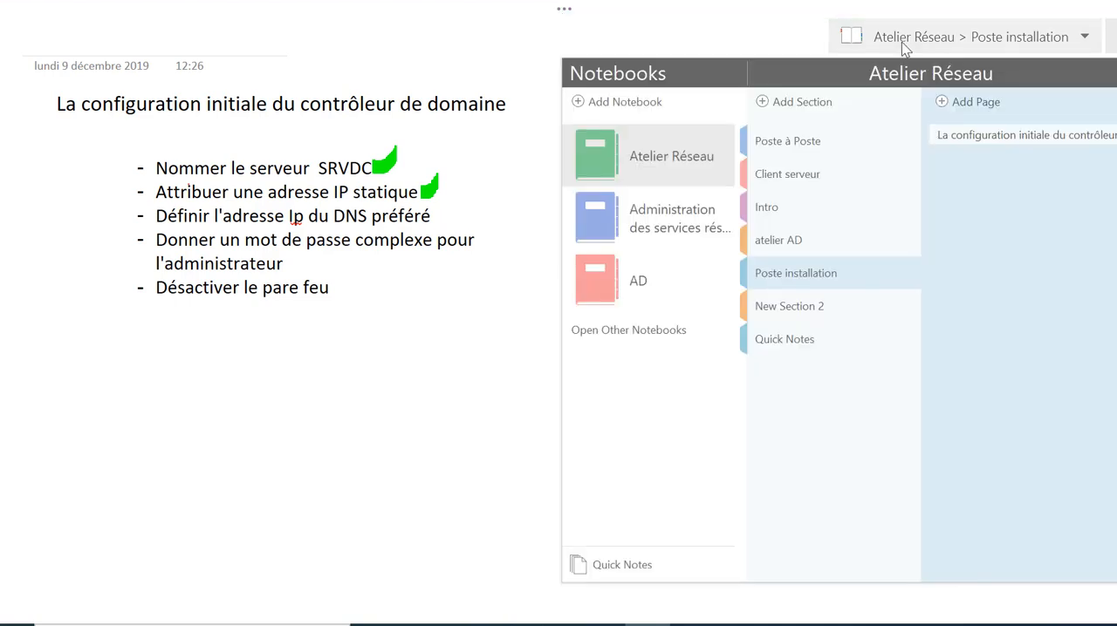
{"action": "left_click", "coordinate": [787, 307]}
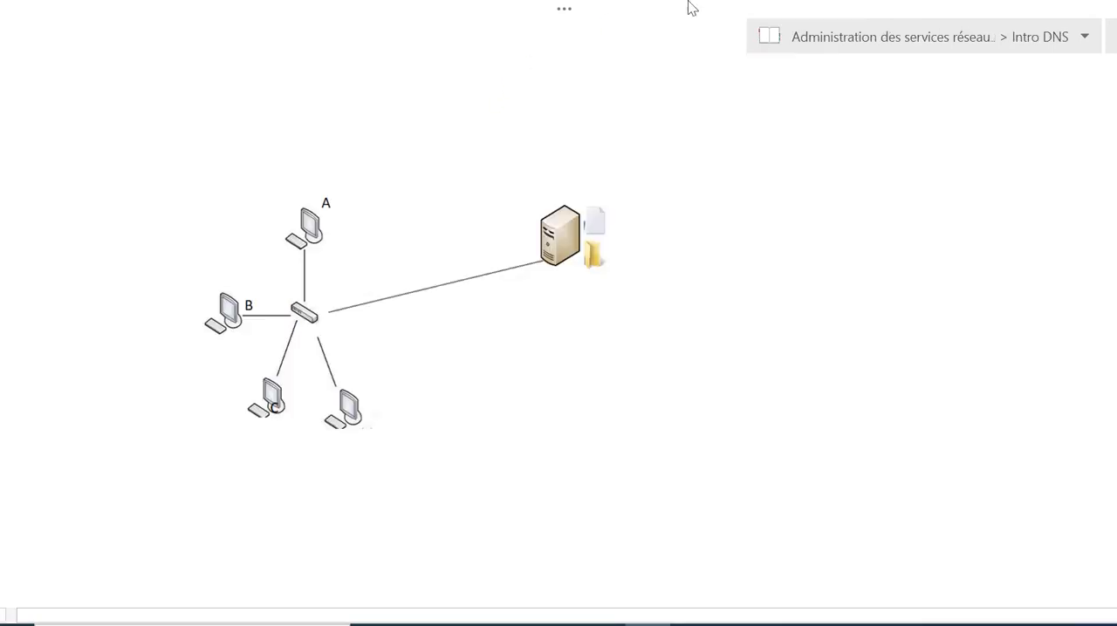
{"action": "left_click", "coordinate": [565, 11]}
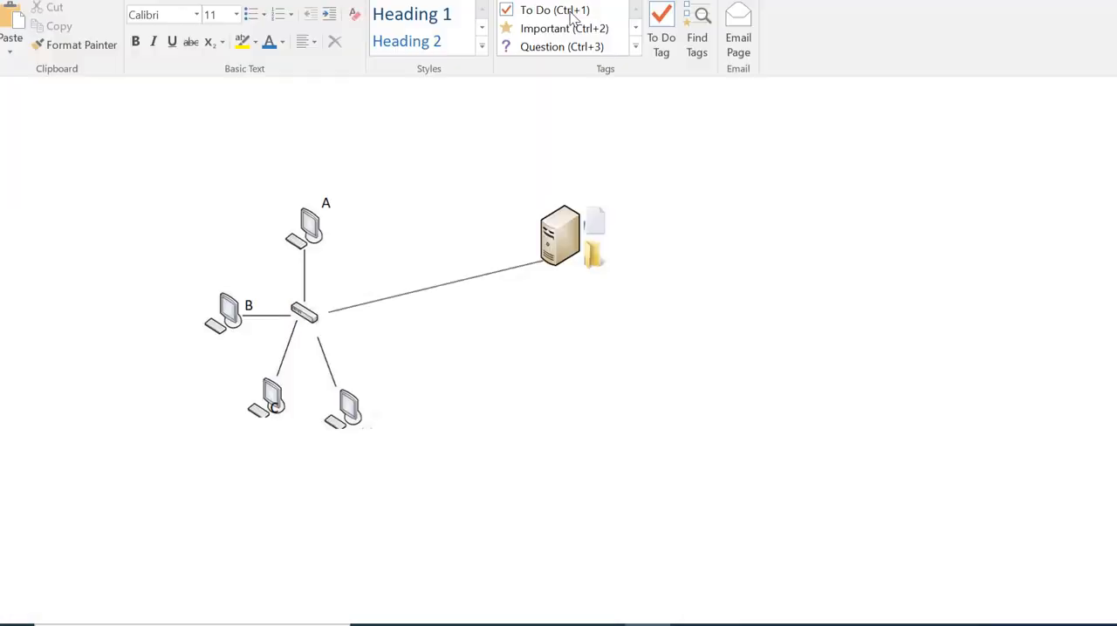
{"action": "left_click", "coordinate": [145, 17]}
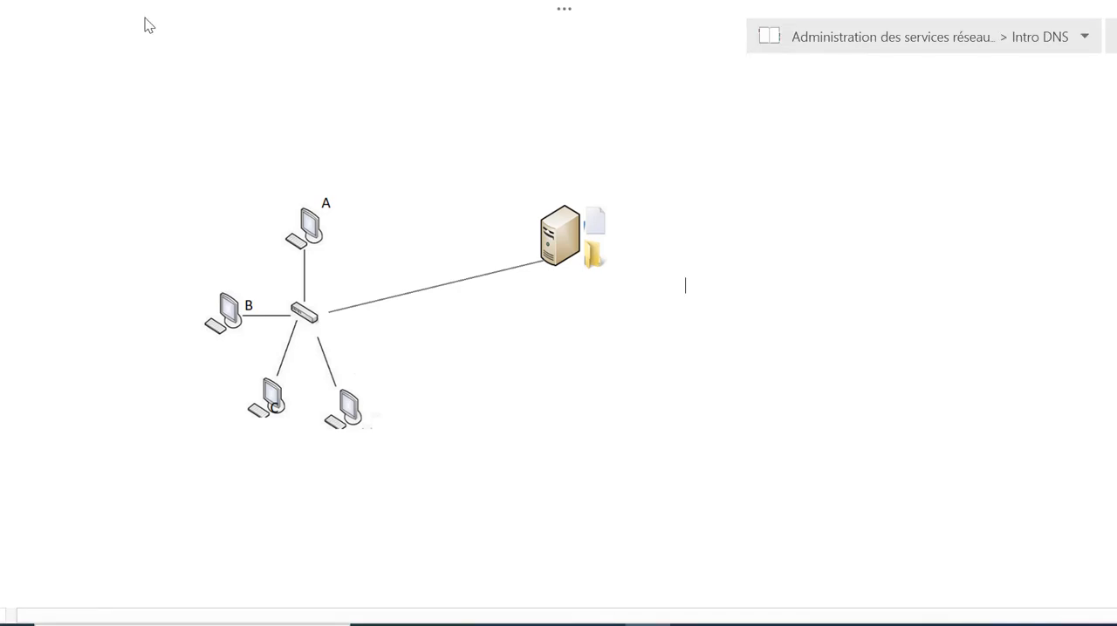
{"action": "left_click", "coordinate": [144, 112]}
{"action": "type", "text": "Le ser"}
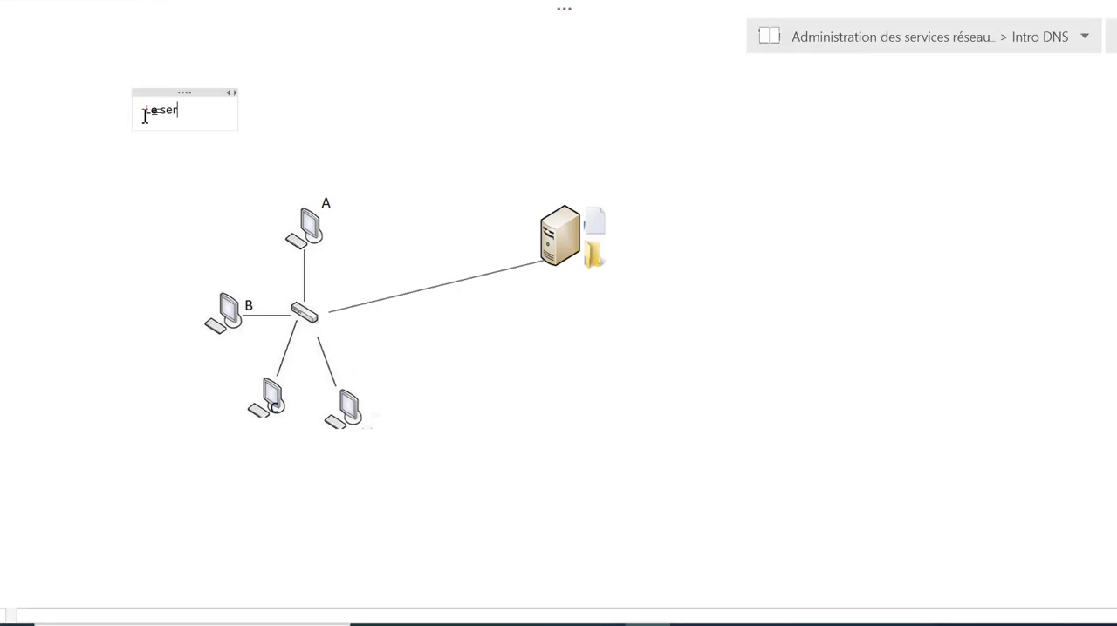
{"action": "type", "text": "vice D"}
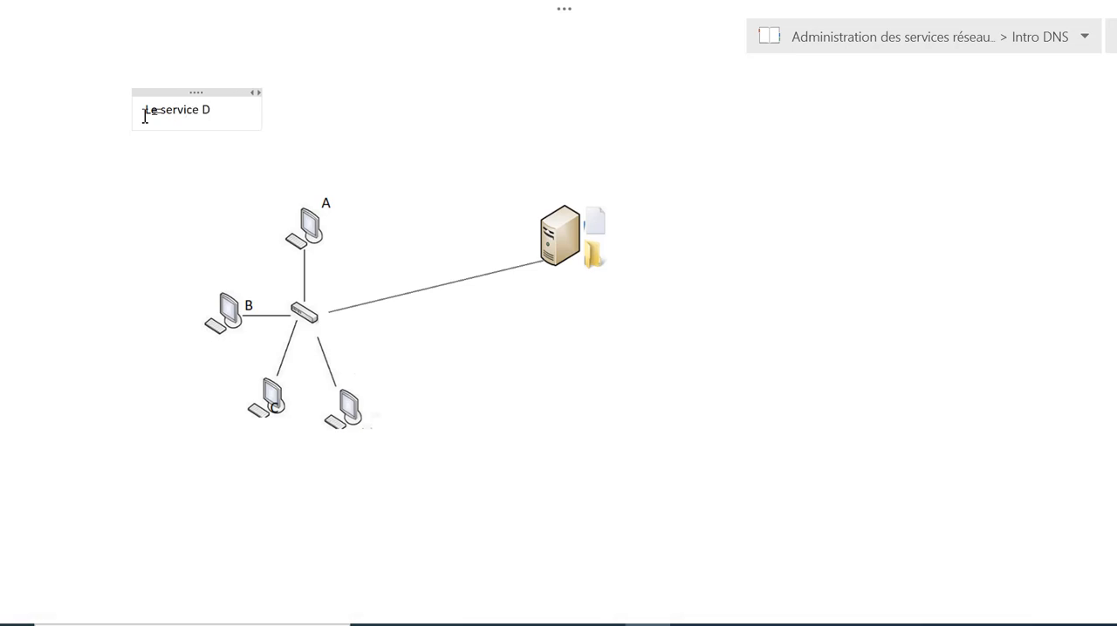
{"action": "type", "text": "NS"}
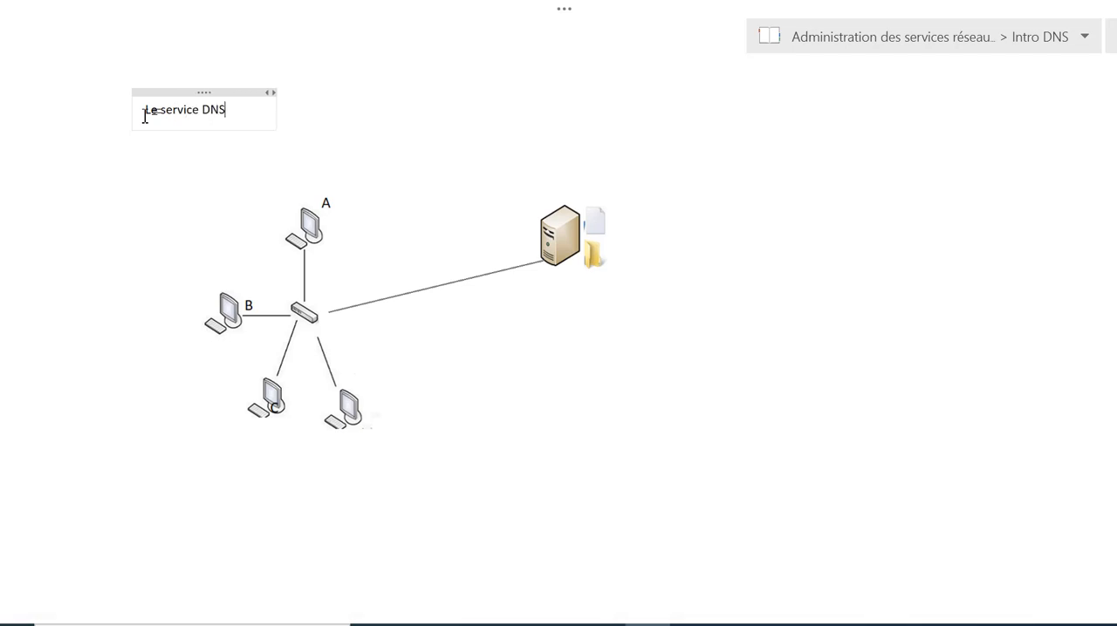
Set the font size of the Le service DNS text to 16
{"action": "left_click", "coordinate": [191, 93]}
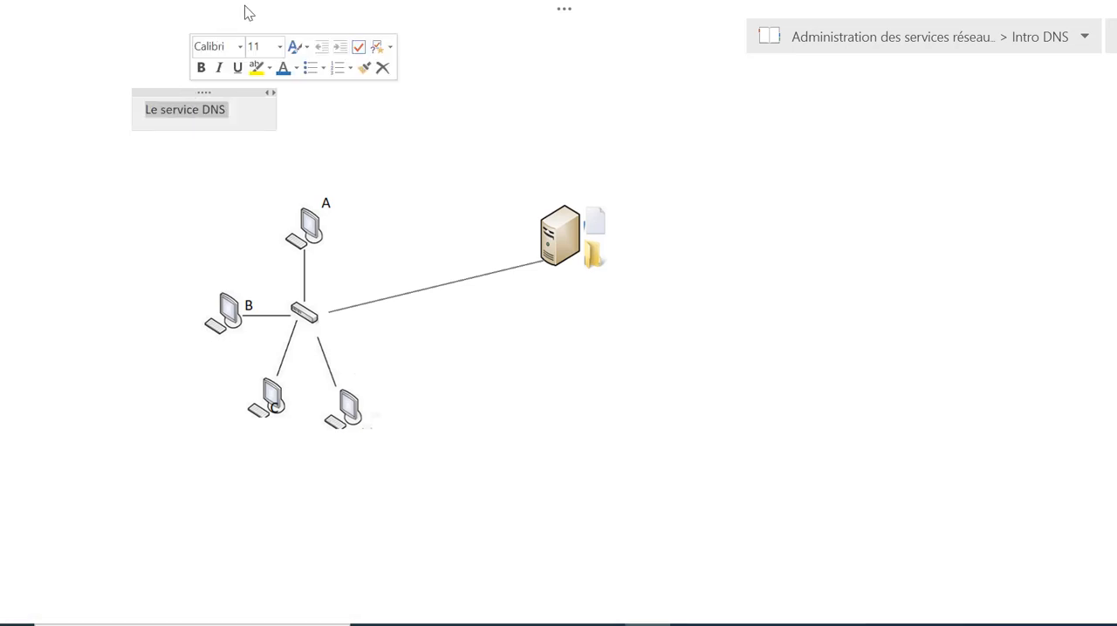
{"action": "left_click", "coordinate": [565, 10]}
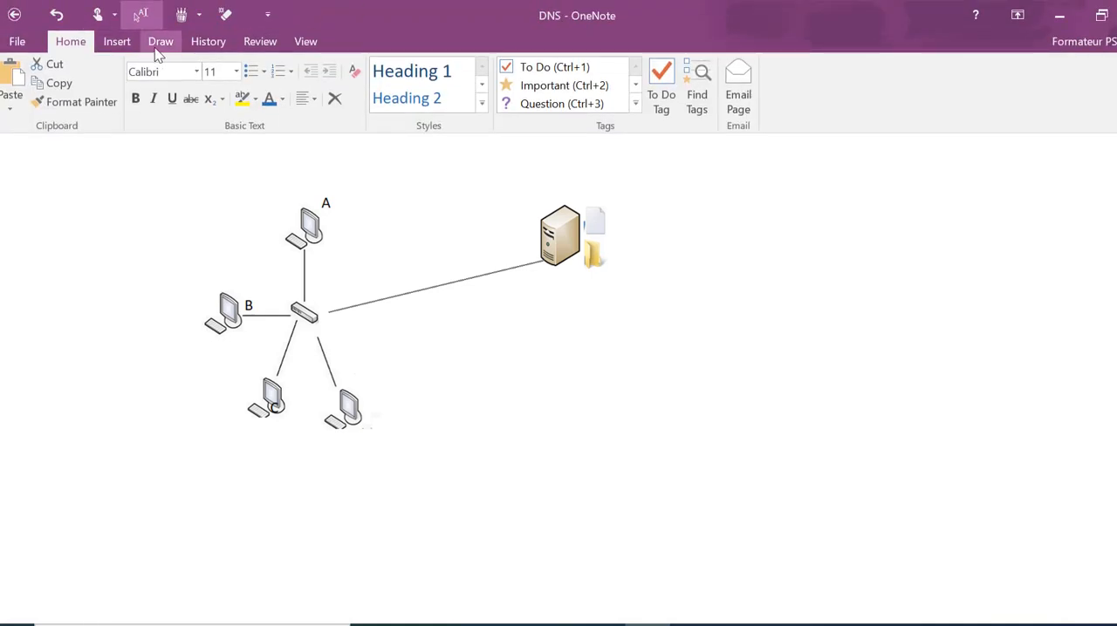
{"action": "left_click", "coordinate": [235, 72]}
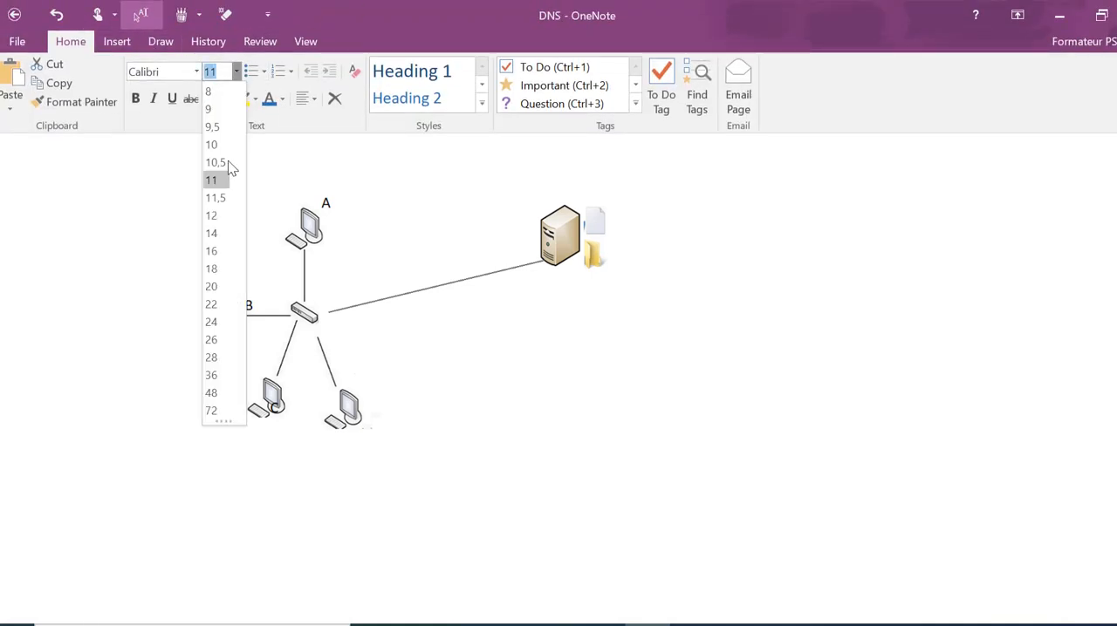
{"action": "left_click", "coordinate": [218, 251]}
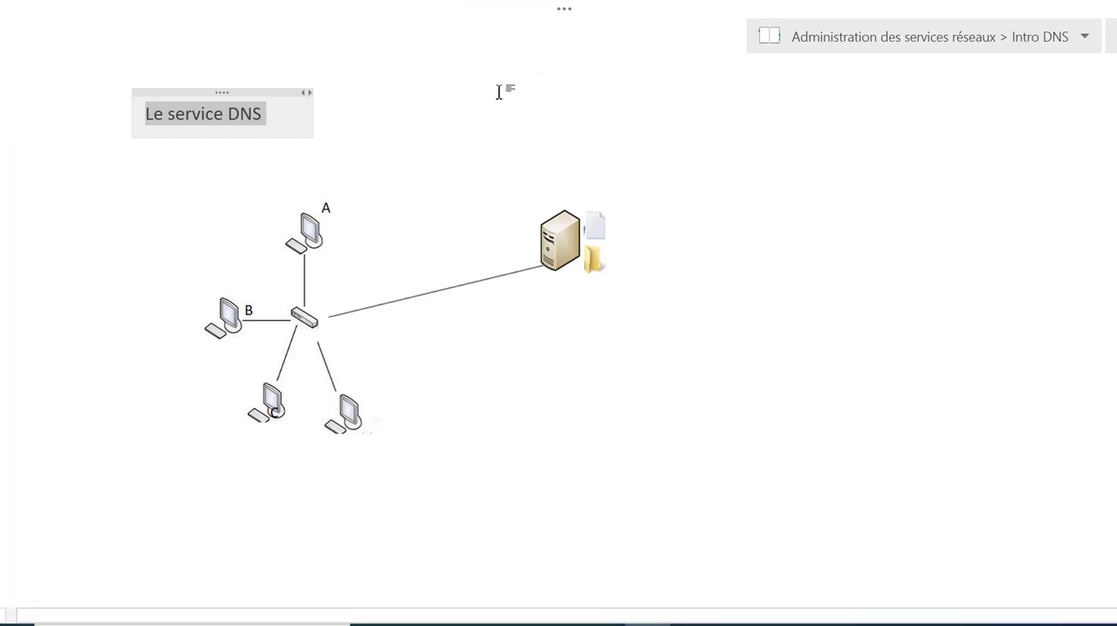
{"action": "left_click", "coordinate": [442, 94]}
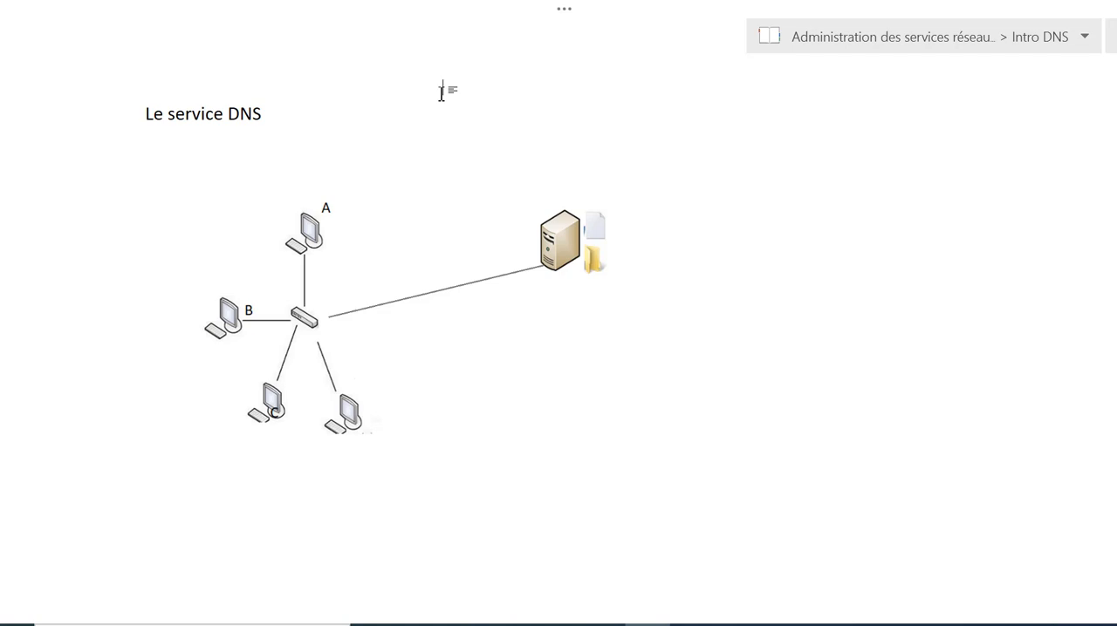
Extend the heading above the network diagram to read Le service DNS Domain name service
{"action": "left_click", "coordinate": [301, 114]}
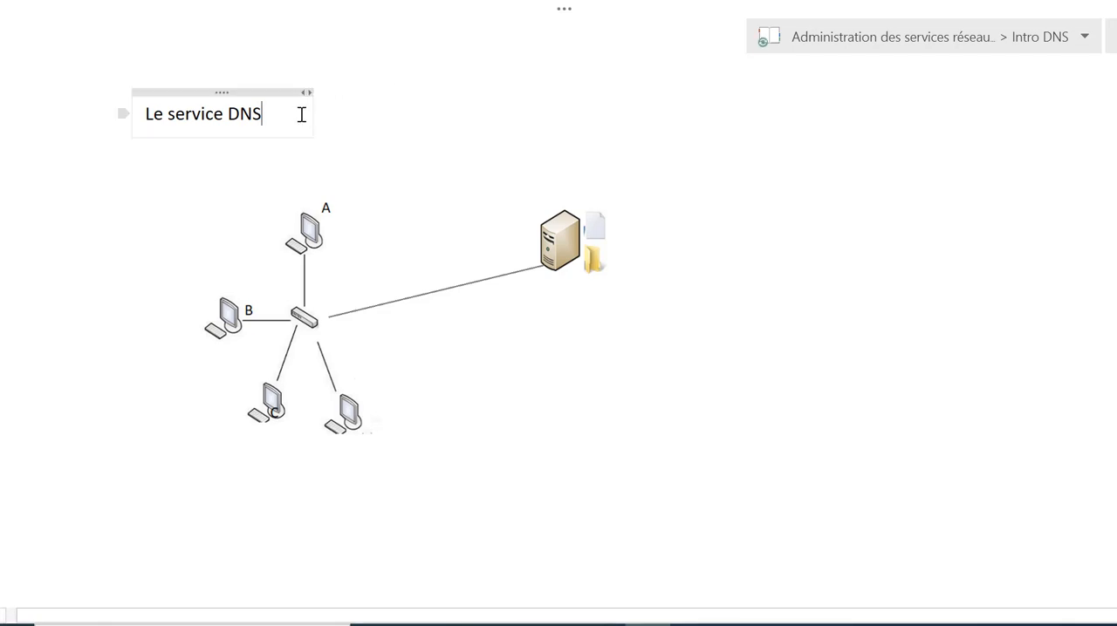
{"action": "type", "text": "Domai"}
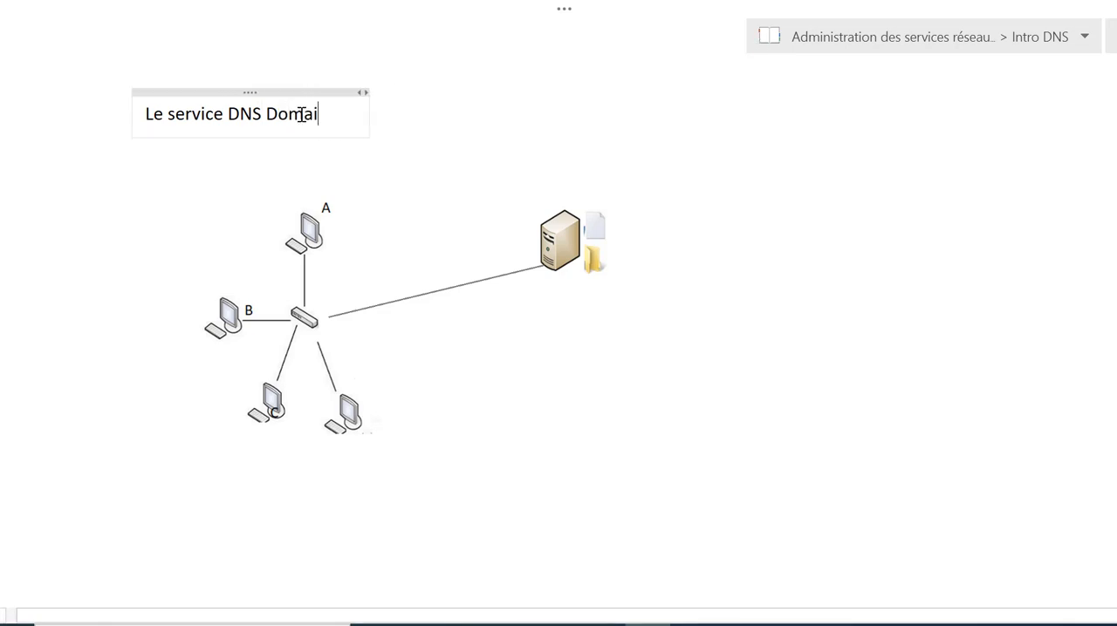
{"action": "type", "text": "n na"}
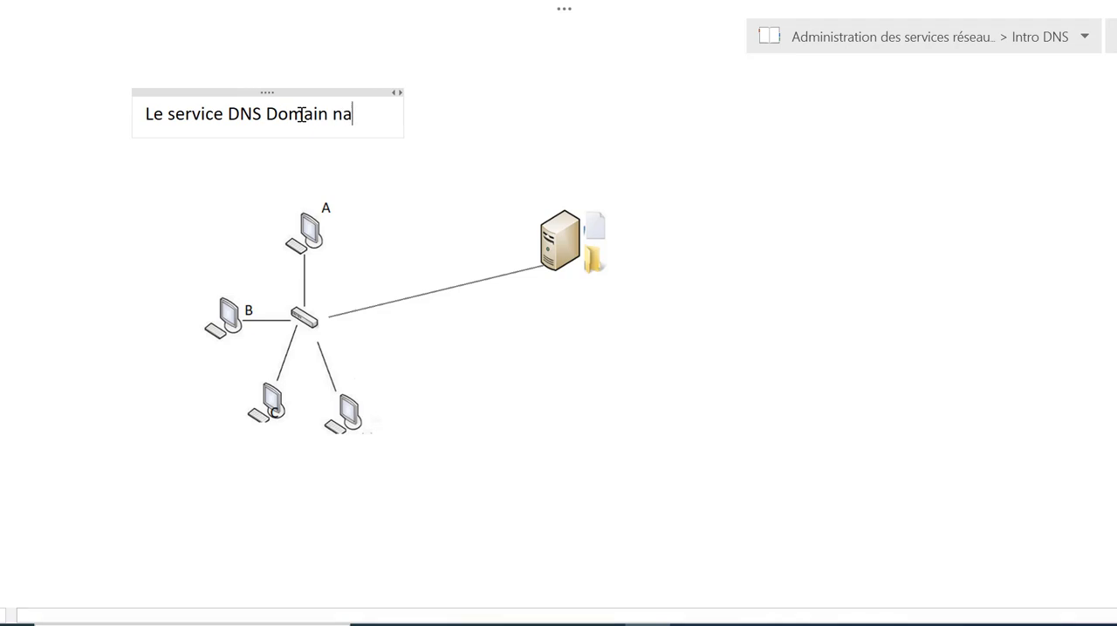
{"action": "type", "text": "me servic"}
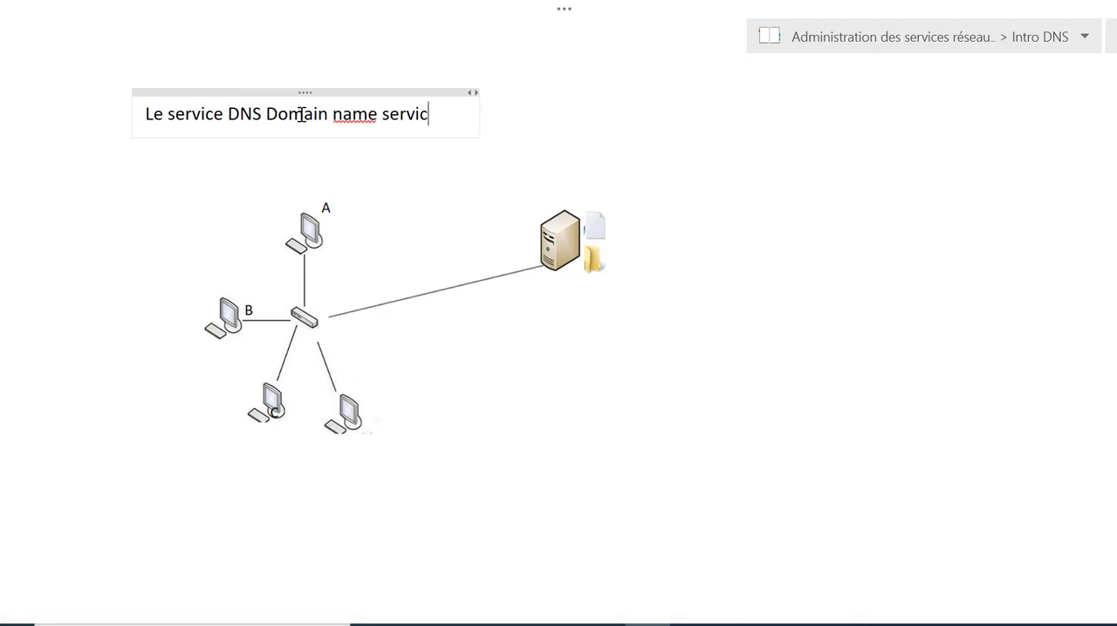
{"action": "type", "text": "e"}
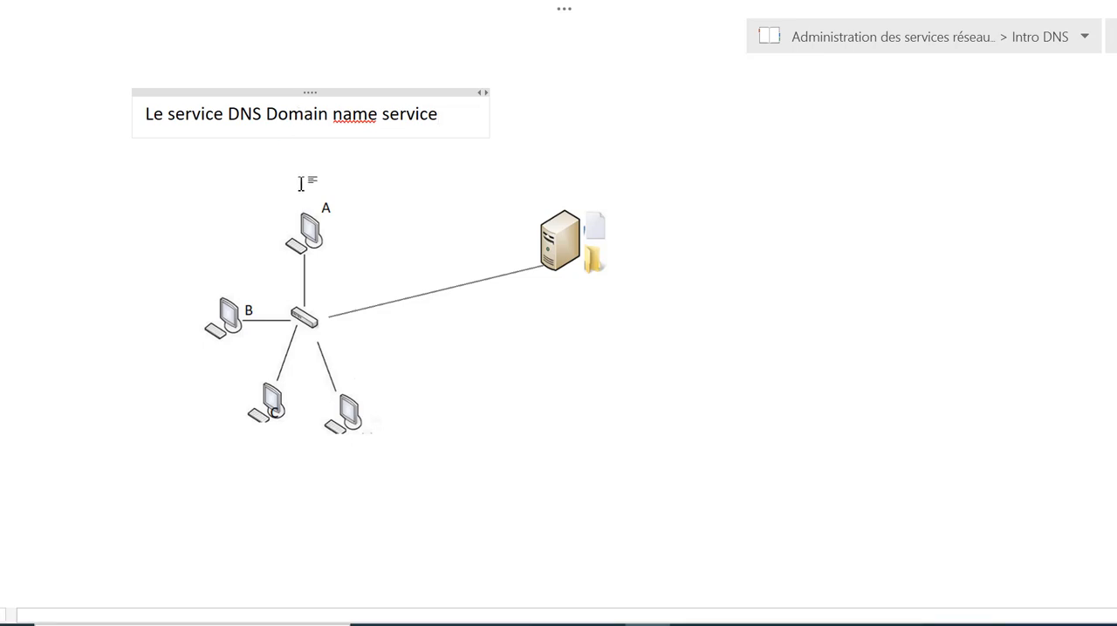
Add a separate text note reading Résolution de nom de domaine beside the DNS heading
{"action": "left_click", "coordinate": [551, 106]}
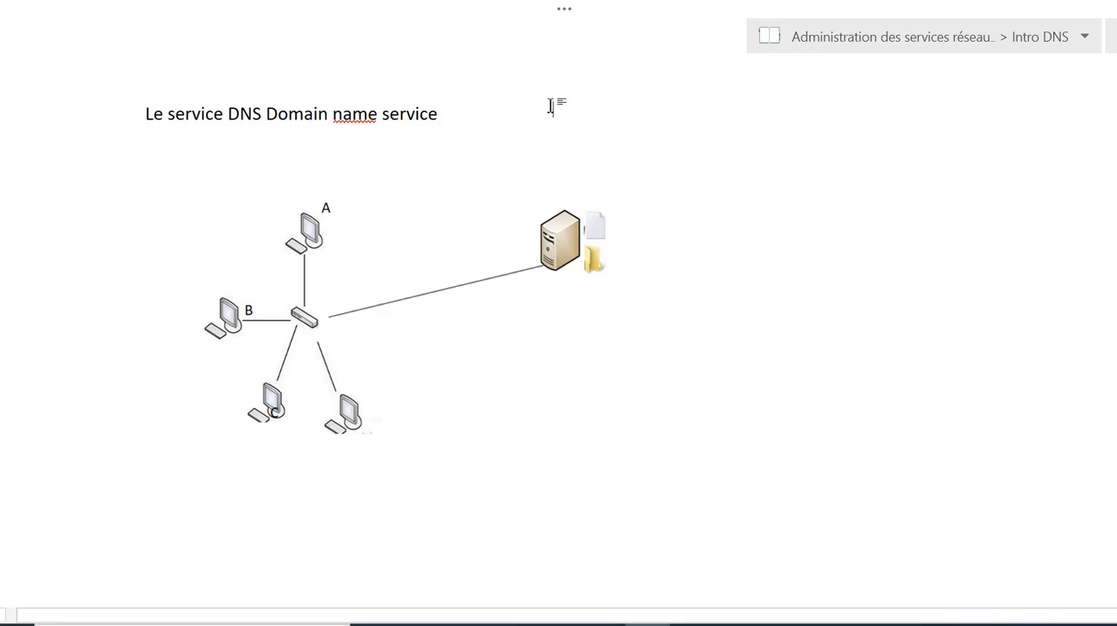
{"action": "type", "text": "Ré"}
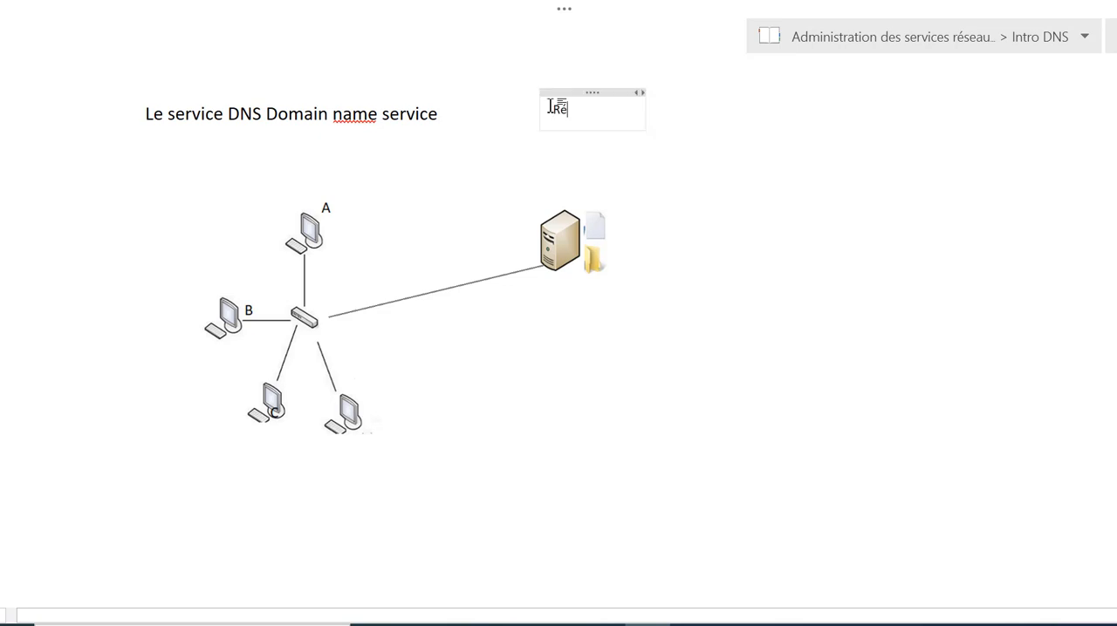
{"action": "type", "text": "solution "}
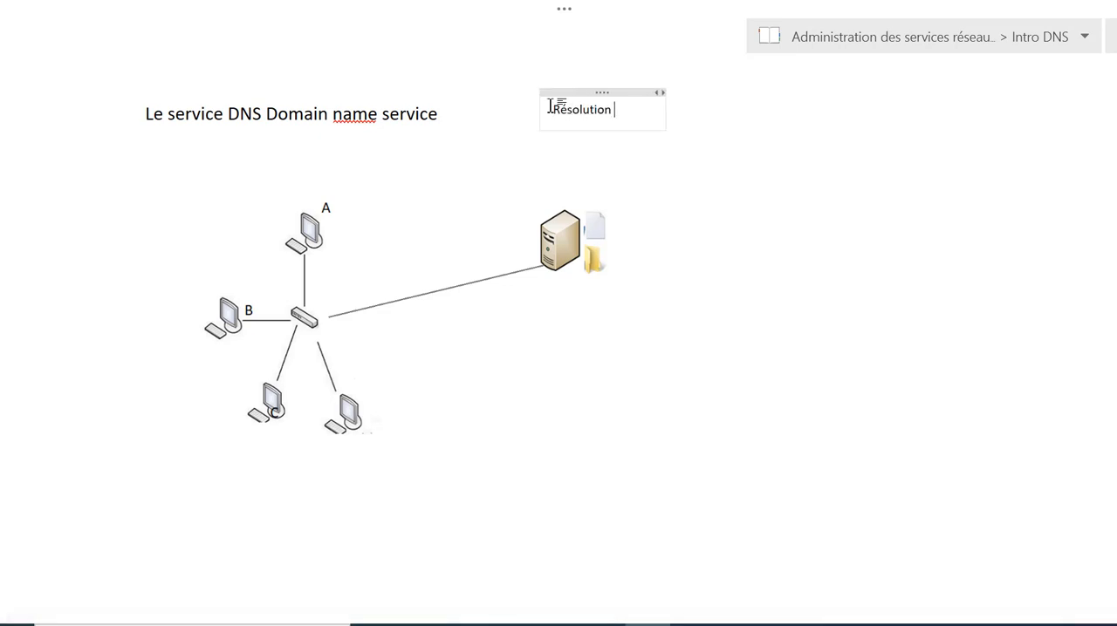
{"action": "type", "text": "de nom de "}
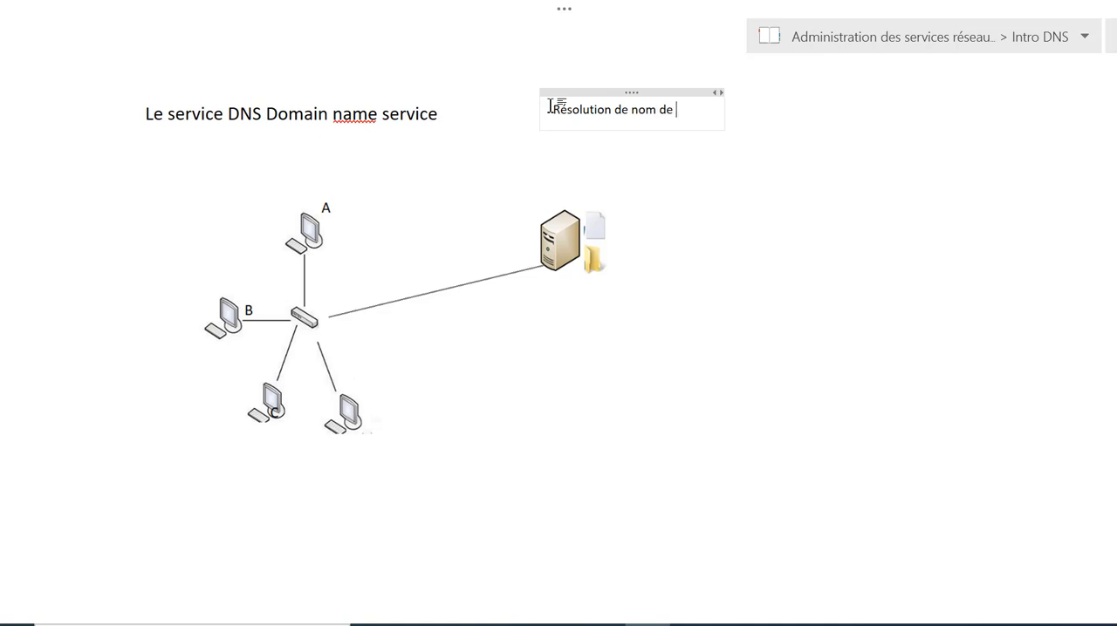
{"action": "type", "text": "domaine"}
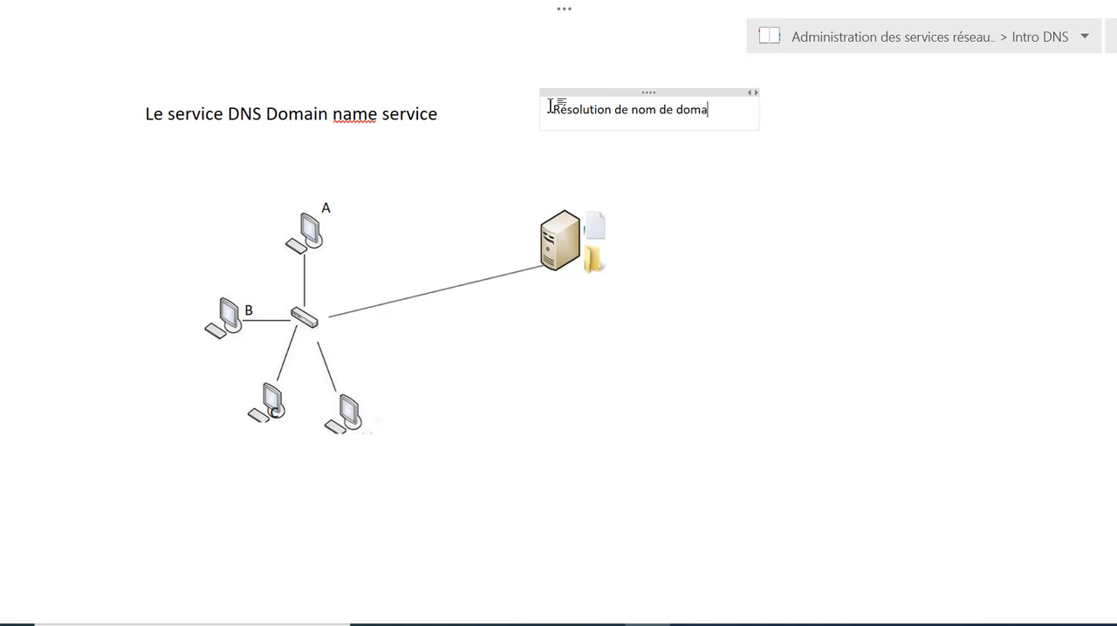
Set the font size of the Résolution de nom de domaine note to 16 and deselect it
{"action": "left_click", "coordinate": [606, 91]}
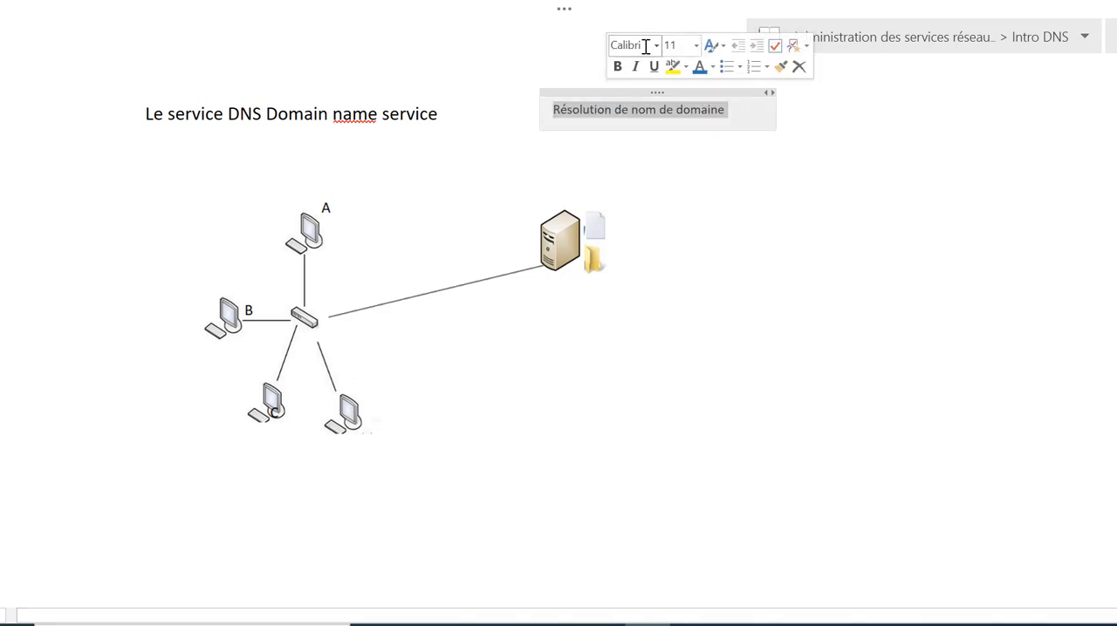
{"action": "left_click", "coordinate": [696, 46]}
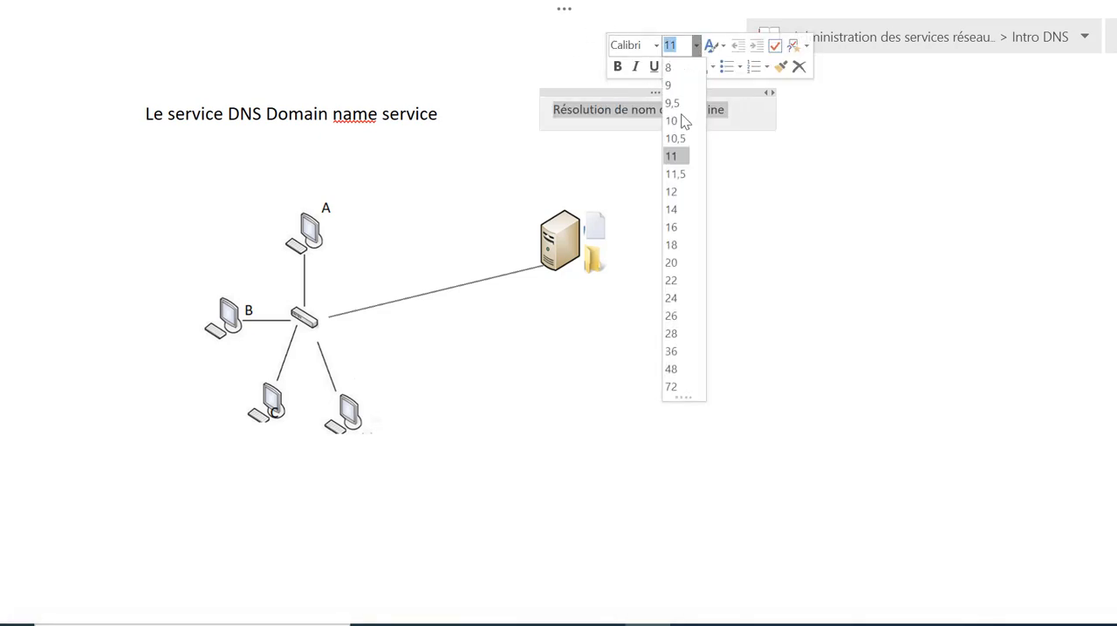
{"action": "left_click", "coordinate": [677, 225]}
{"action": "left_click", "coordinate": [685, 177]}
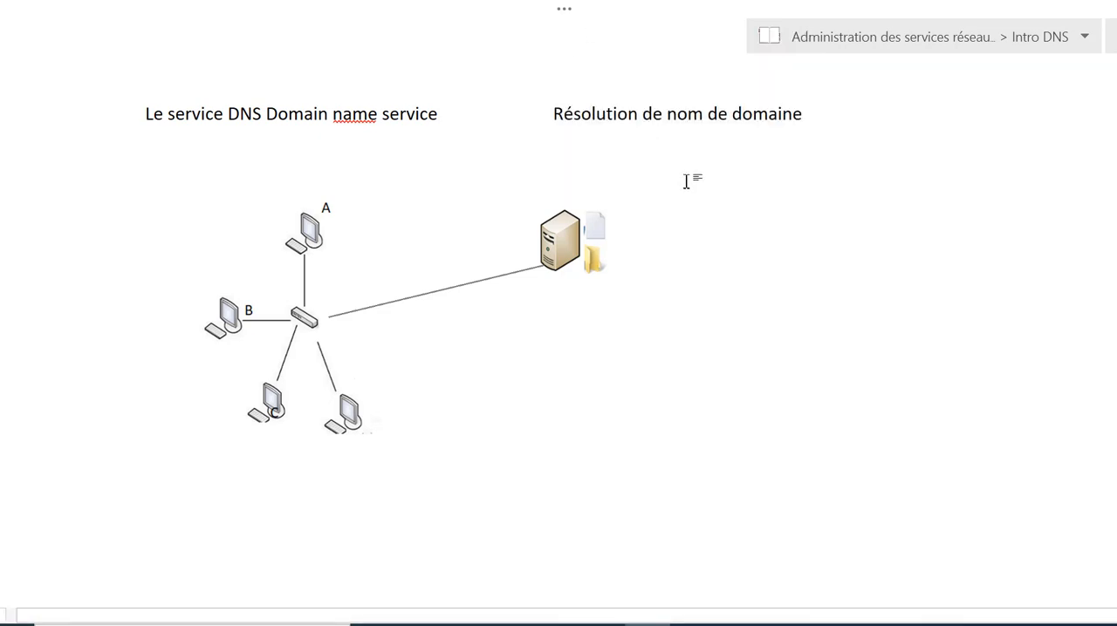
{"action": "left_click", "coordinate": [565, 145]}
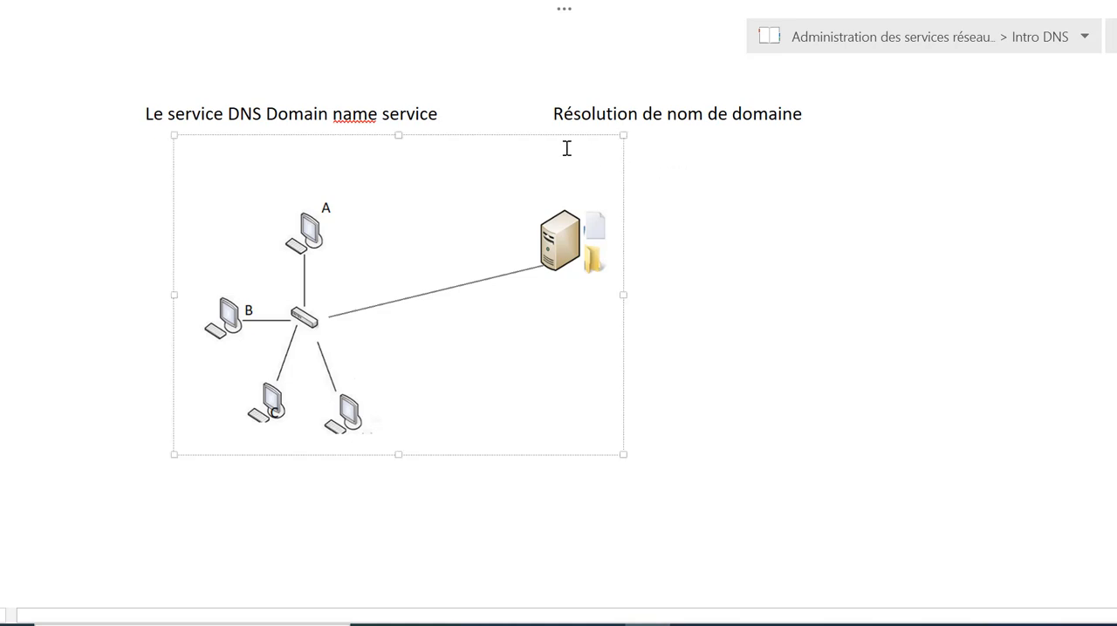
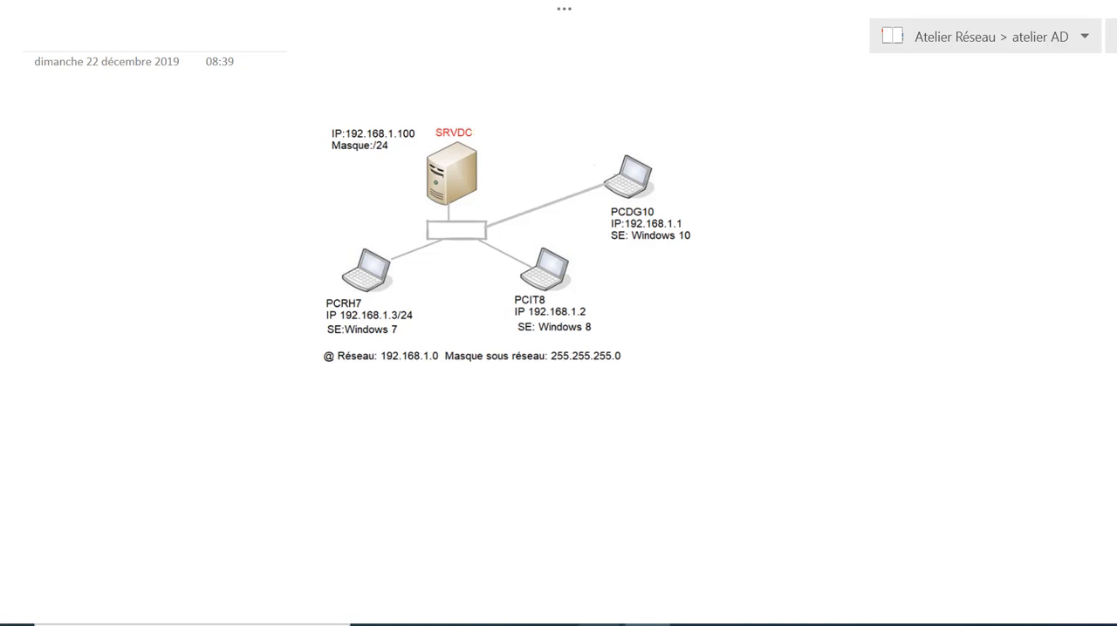
Switch to the SRVDC virtual machine in VMware and open the IPv4 properties of the Ethernet0 connection
{"action": "mouse_move", "coordinate": [600, 625]}
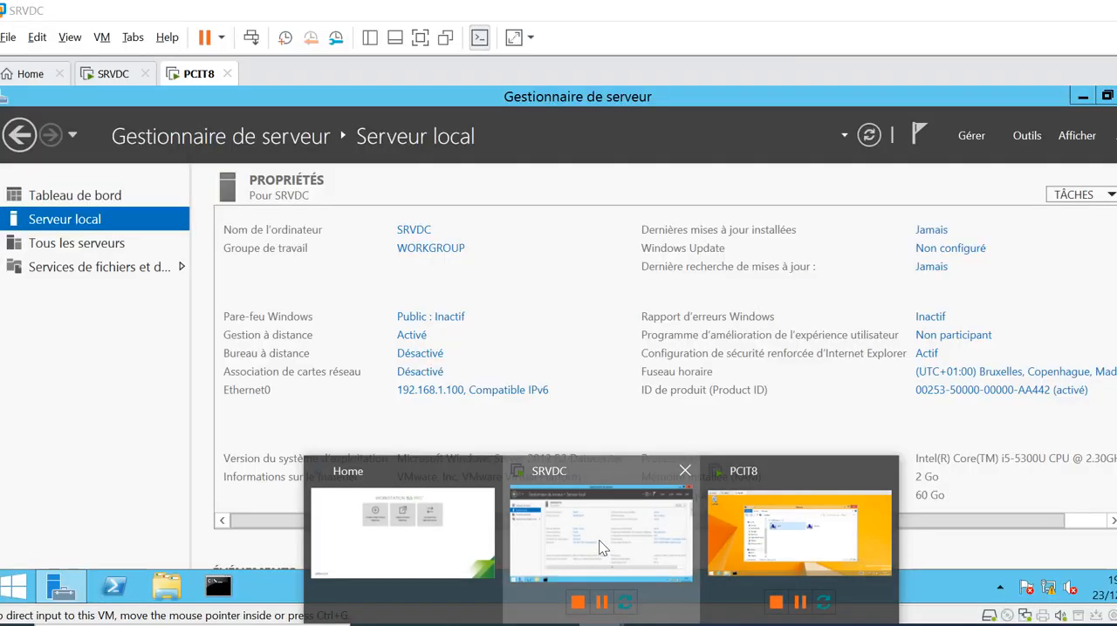
{"action": "left_click", "coordinate": [599, 542]}
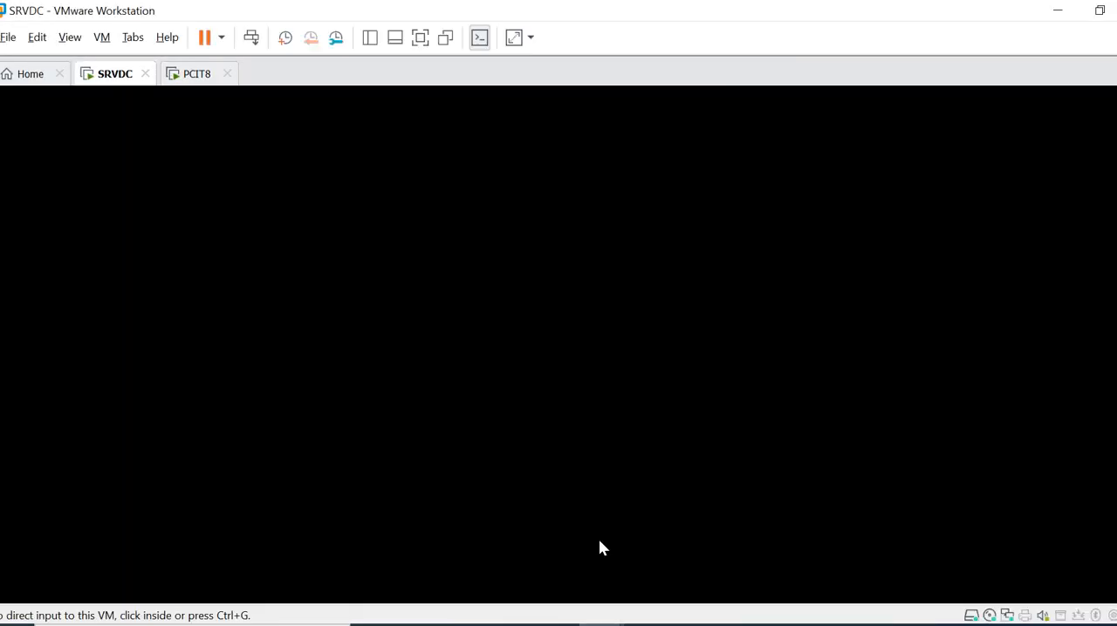
{"action": "left_click", "coordinate": [456, 316]}
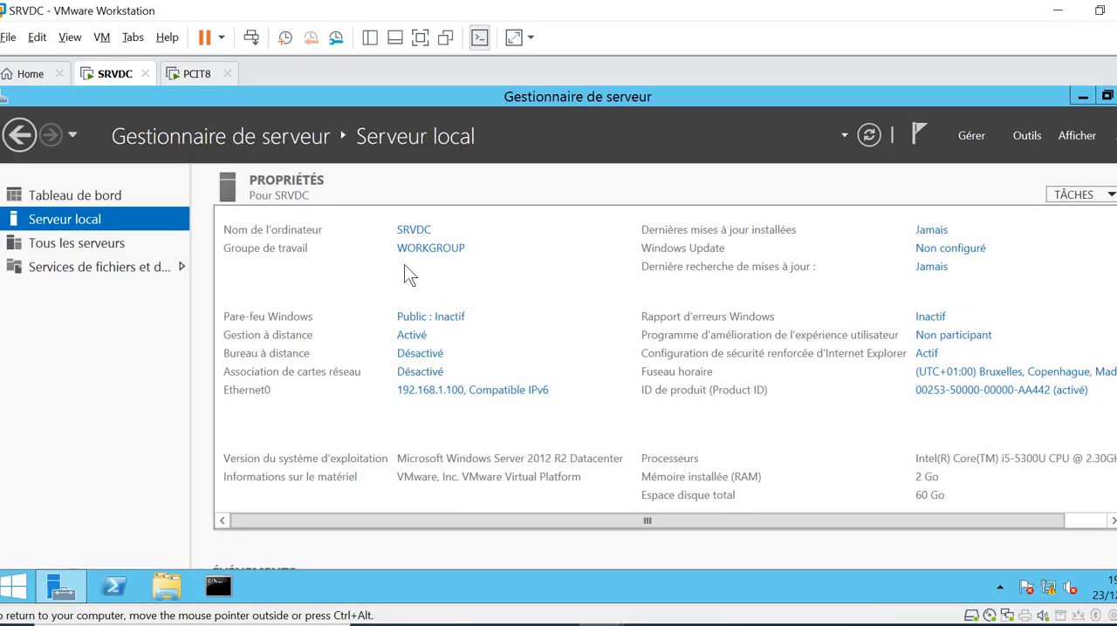
{"action": "left_click", "coordinate": [438, 390]}
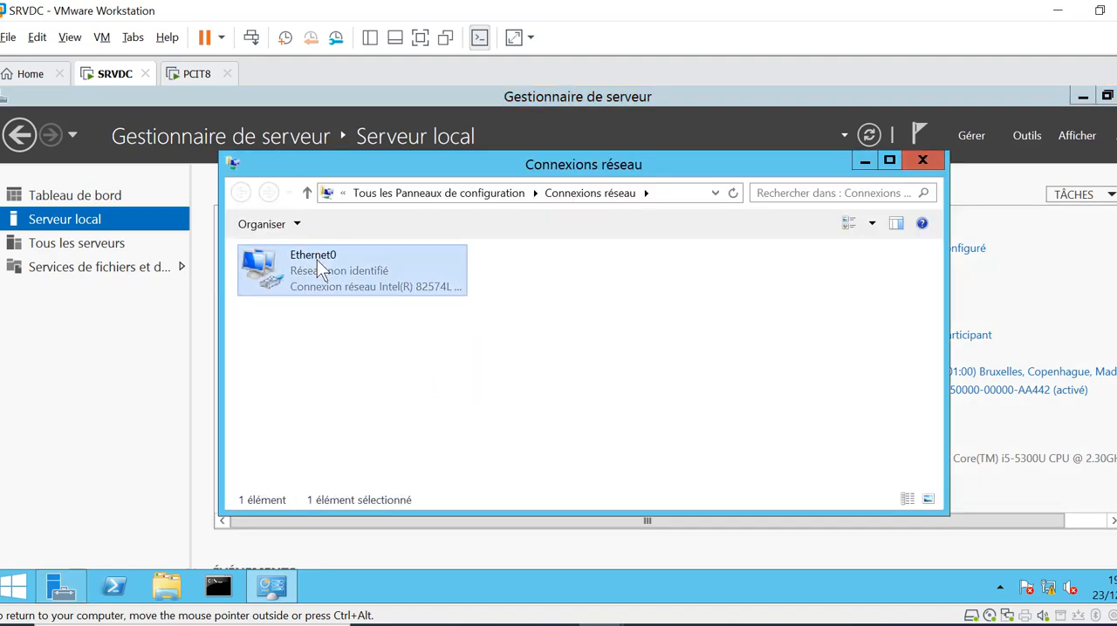
{"action": "right_click", "coordinate": [316, 259]}
{"action": "left_click", "coordinate": [401, 408]}
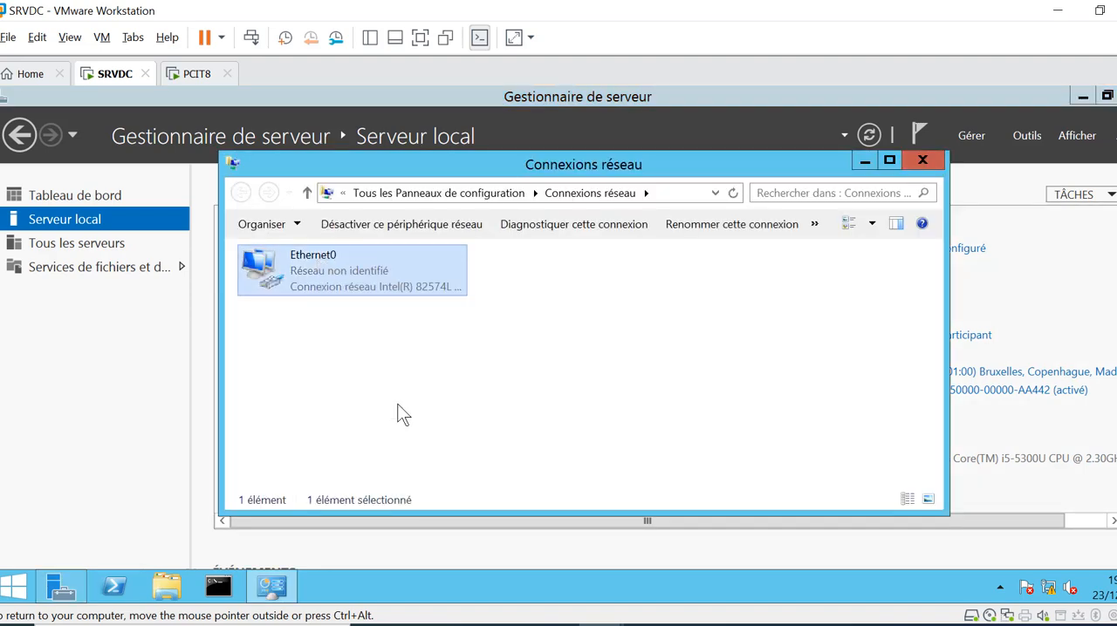
{"action": "left_click", "coordinate": [405, 404]}
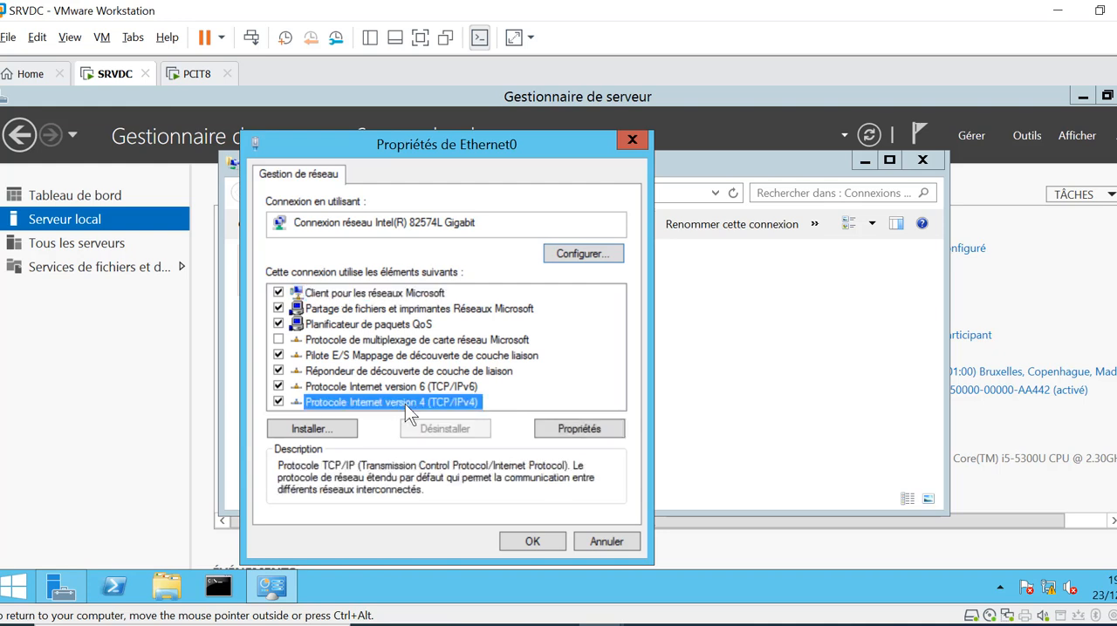
{"action": "left_click", "coordinate": [576, 433]}
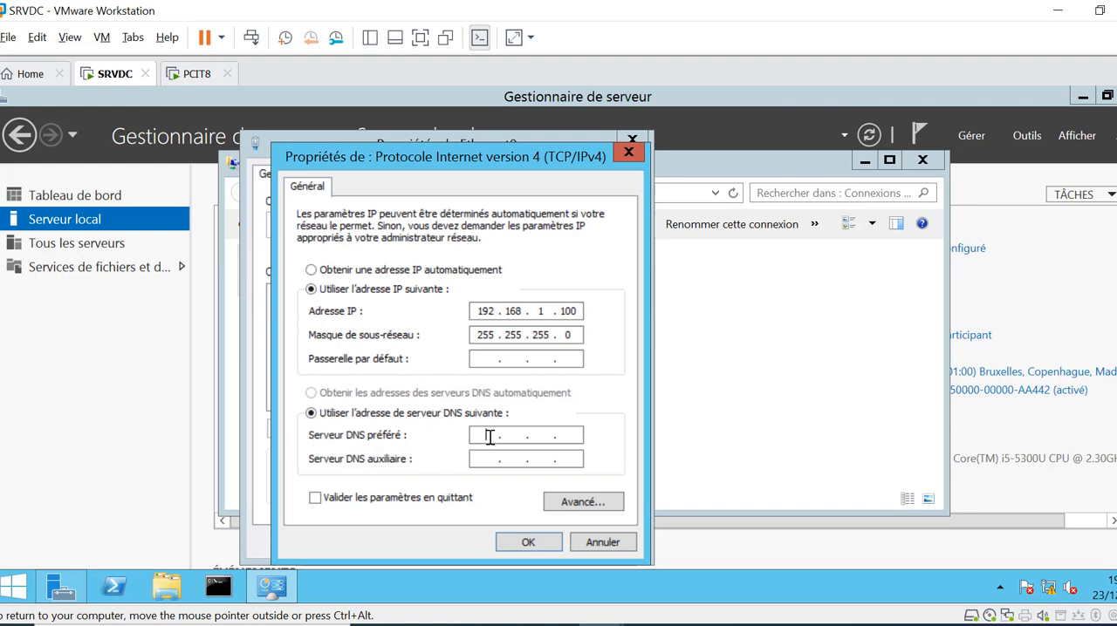
Set the preferred DNS server to 192.168.1.100
{"action": "type", "text": "192"}
{"action": "key", "text": "BackSpace"}
{"action": "type", "text": "2168"}
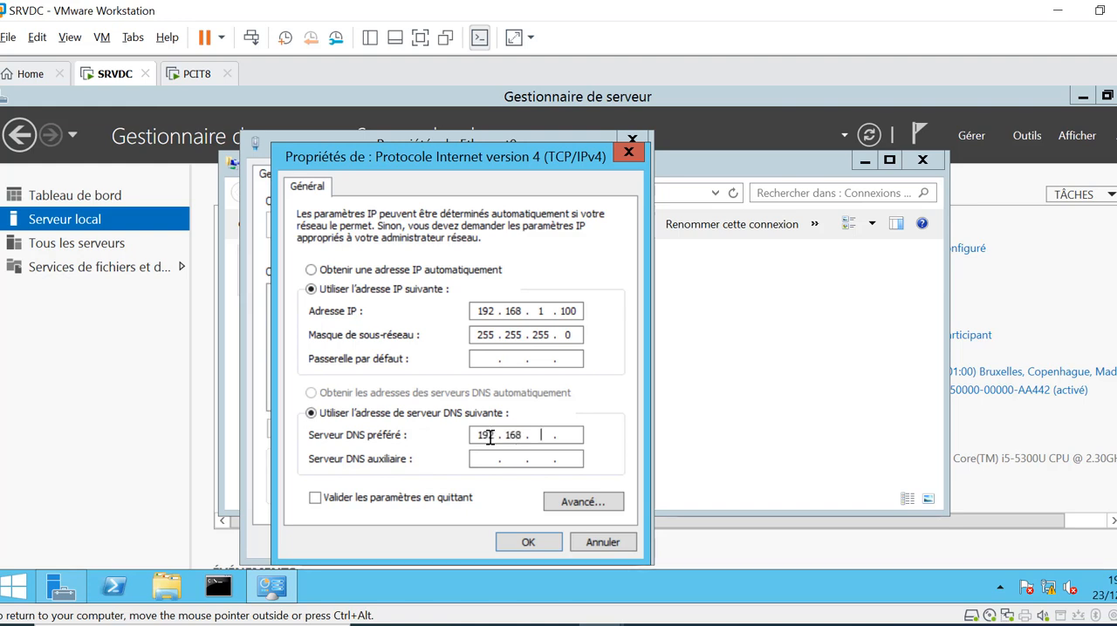
{"action": "type", "text": "11"}
{"action": "key", "text": "BackSpace"}
{"action": "type", "text": ".100"}
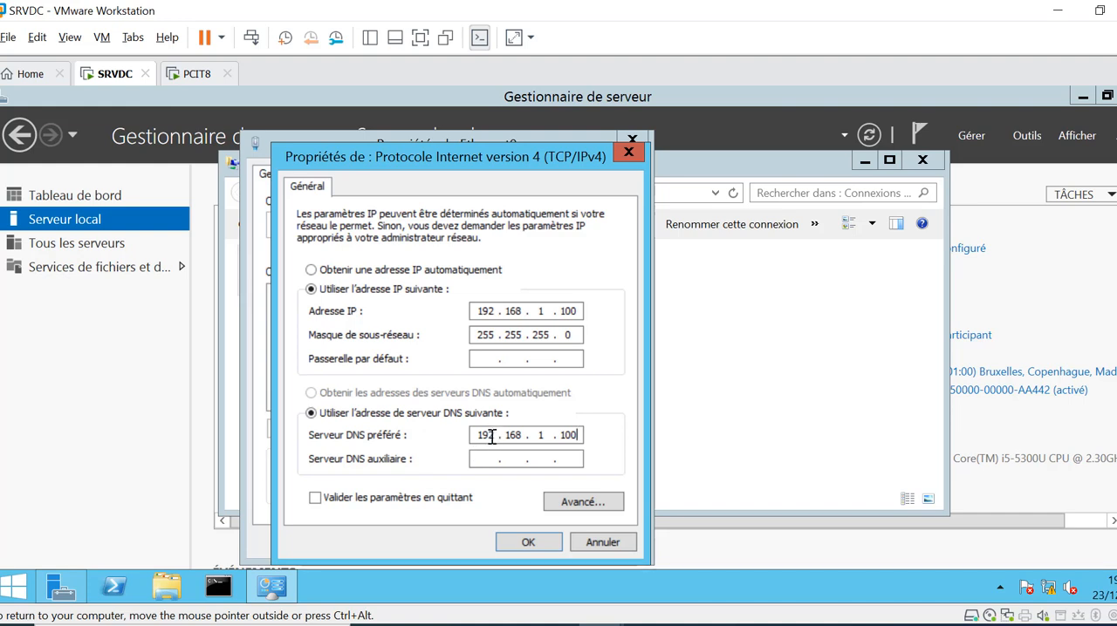
Replace the preferred DNS server address with the loopback address 127.0.0.1
{"action": "left_click_drag", "start_coordinate": [494, 435], "coordinate": [477, 437]}
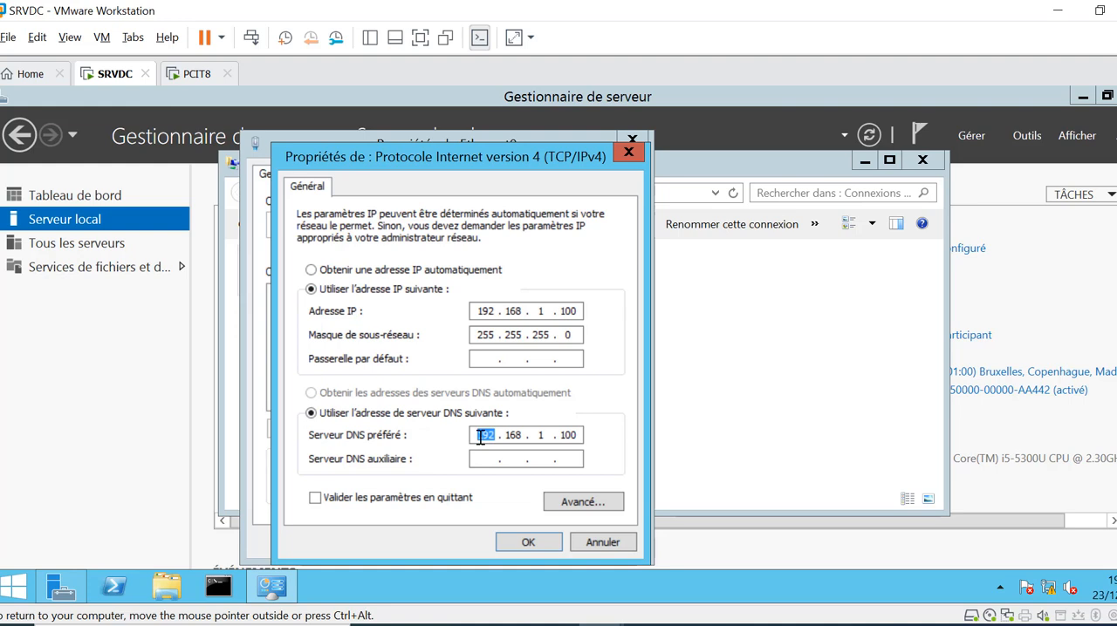
{"action": "type", "text": "127"}
{"action": "type", "text": "0"}
{"action": "type", "text": "0"}
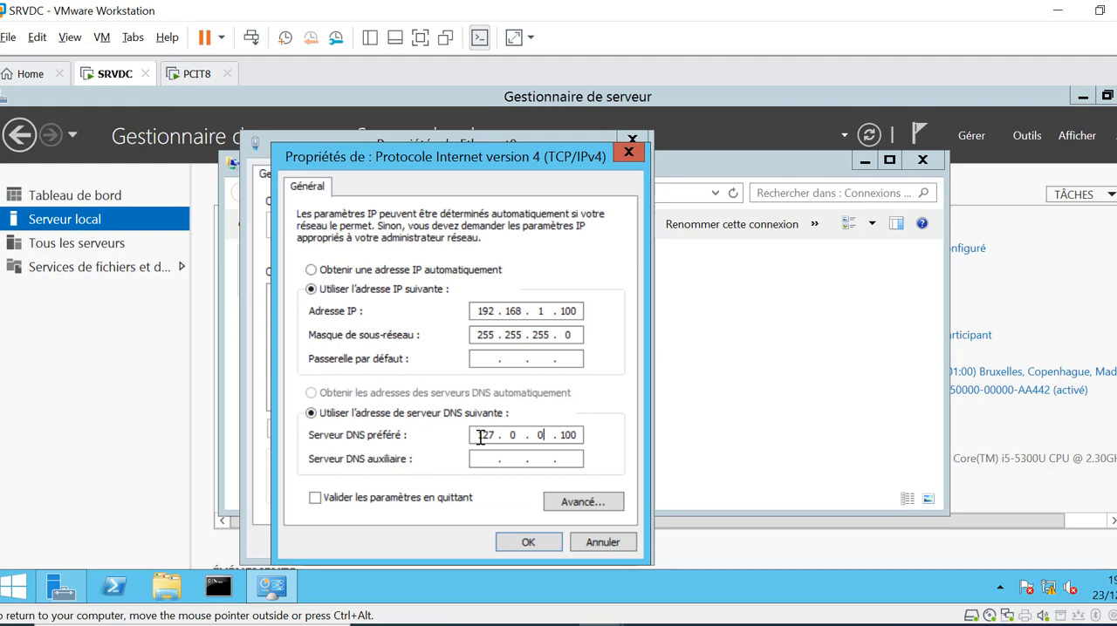
{"action": "key", "text": "Right"}
{"action": "key", "text": "Right"}
{"action": "key", "text": "Right"}
{"action": "key", "text": "BackSpace"}
{"action": "key", "text": "BackSpace"}
Set the preferred DNS server back to 192.168.1.100, apply the Ethernet0 settings and close the network connections window
{"action": "double_click", "coordinate": [498, 435]}
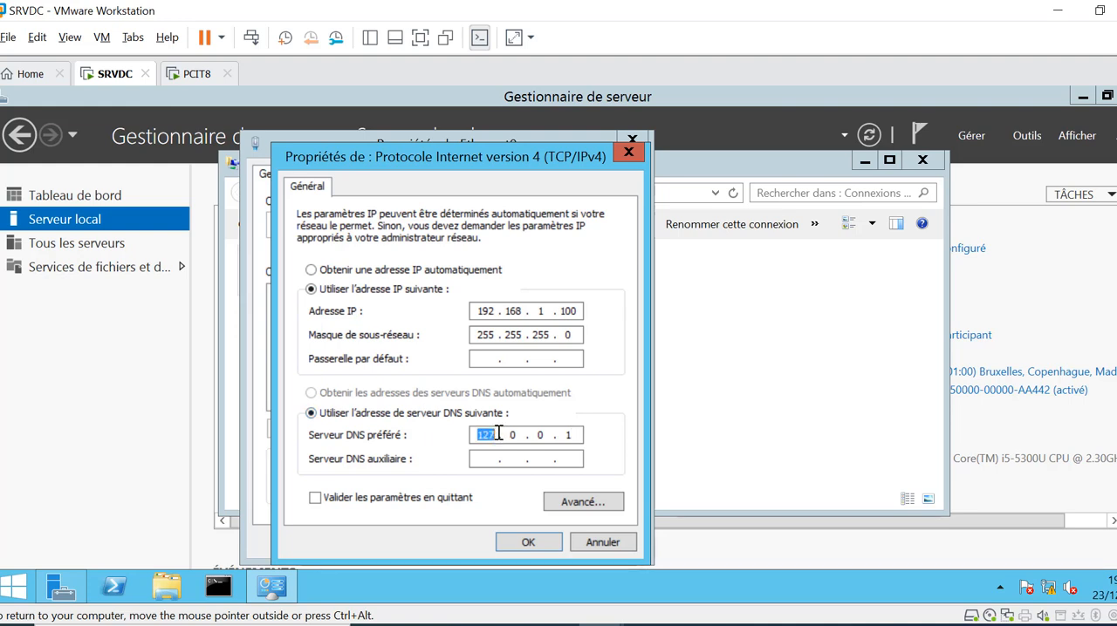
{"action": "type", "text": "192.168.1"}
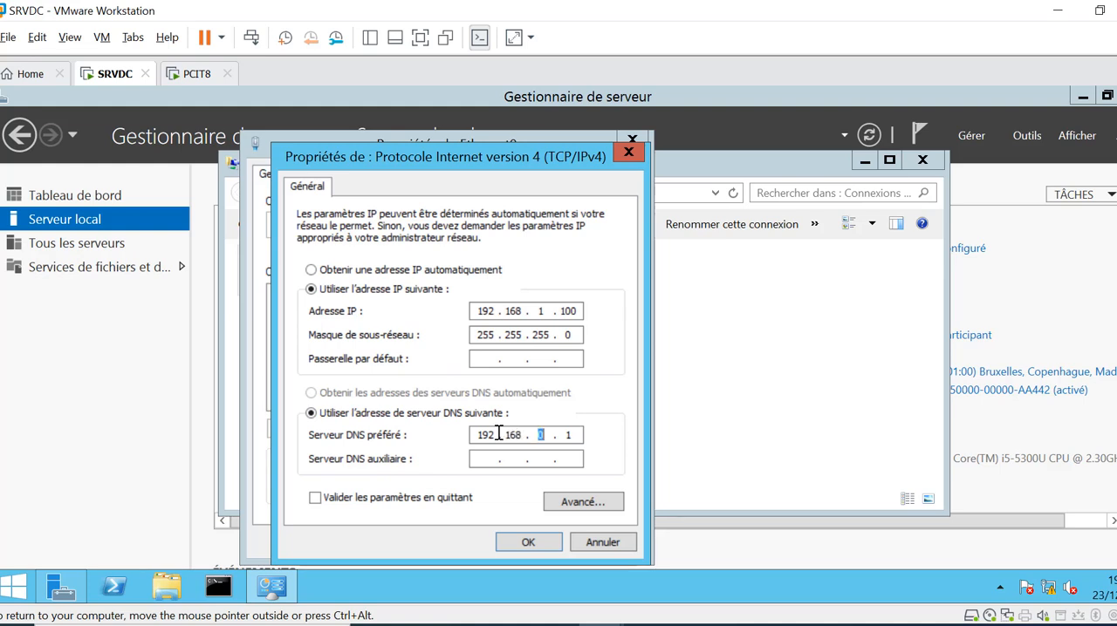
{"action": "key", "text": "Right"}
{"action": "key", "text": "Delete"}
{"action": "type", "text": "100"}
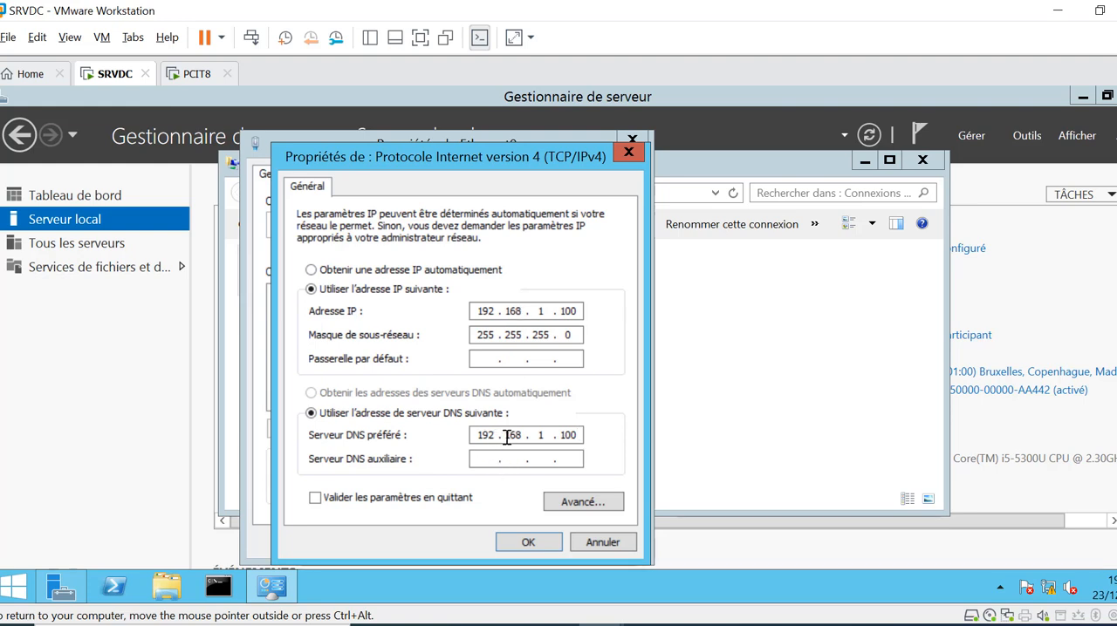
{"action": "left_click", "coordinate": [526, 542]}
{"action": "left_click", "coordinate": [531, 541]}
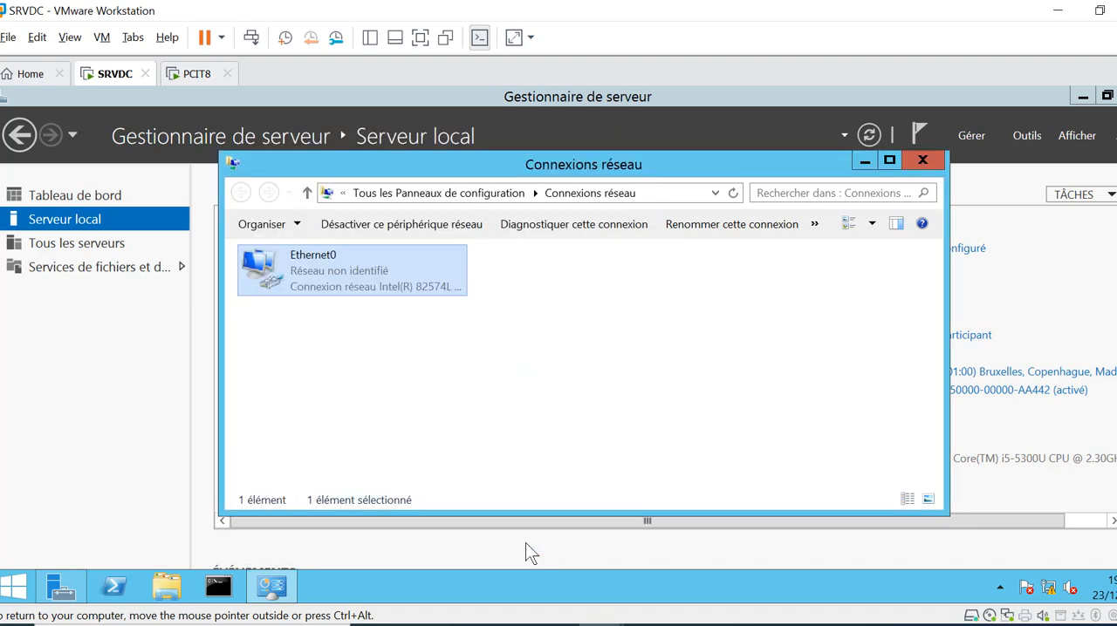
{"action": "left_click", "coordinate": [919, 160]}
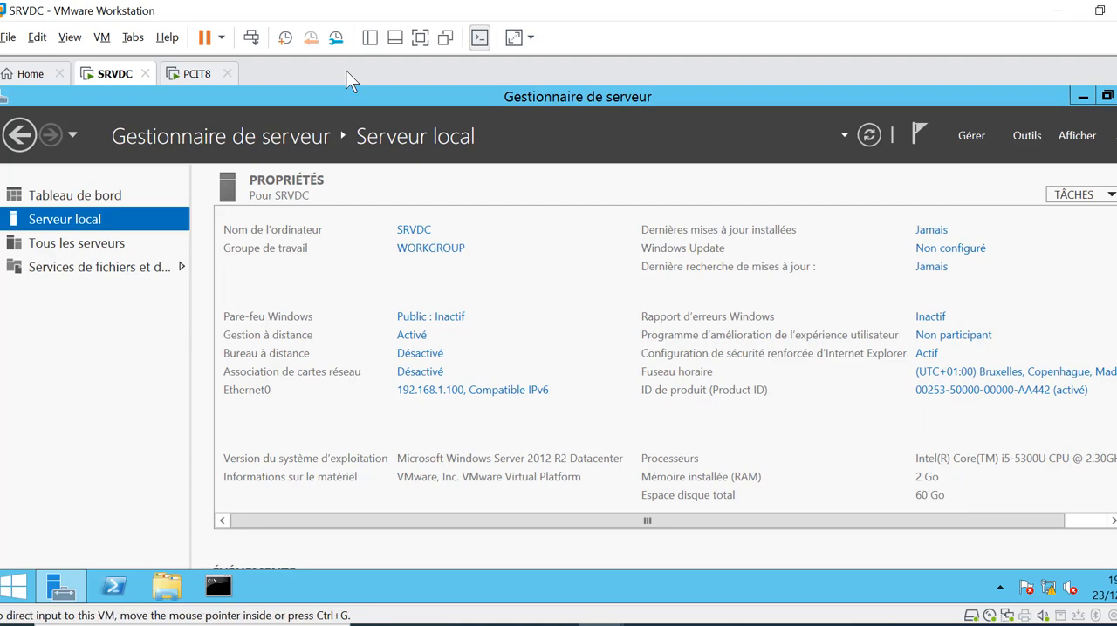
Switch to OneNote and open the Poste installation section with the initial configuration checklist
{"action": "left_click", "coordinate": [647, 625]}
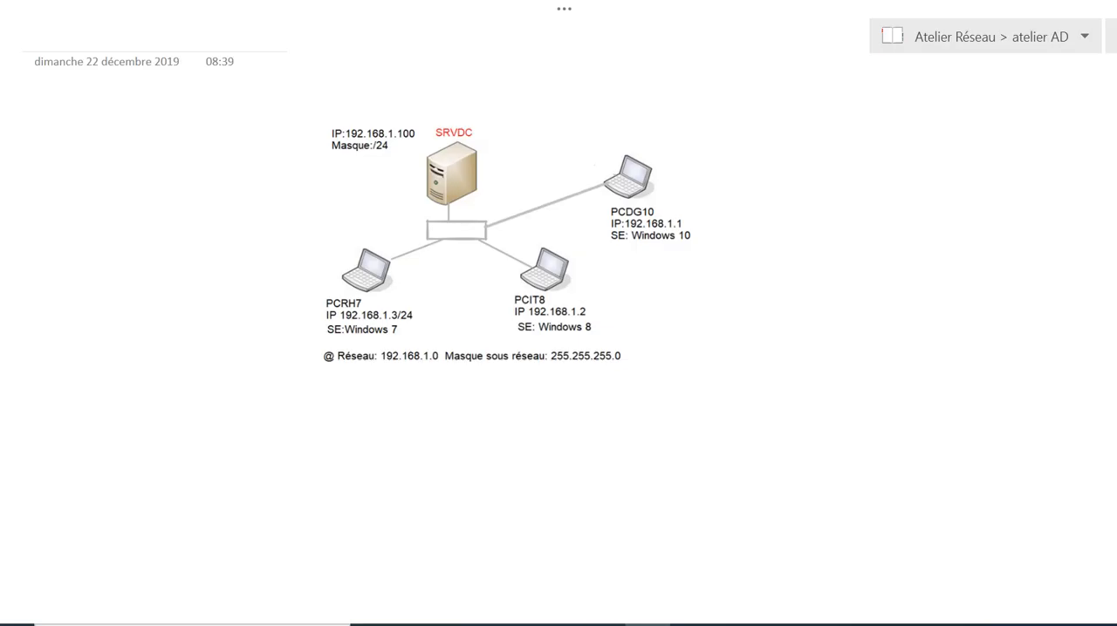
{"action": "left_click", "coordinate": [931, 41]}
{"action": "left_click", "coordinate": [792, 278]}
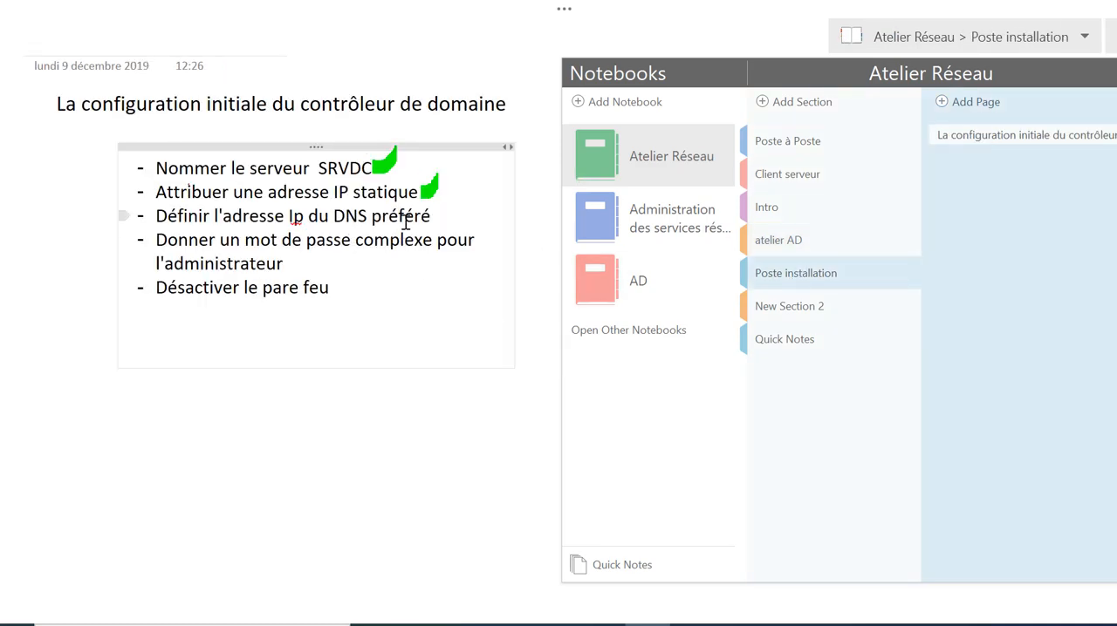
{"action": "left_click", "coordinate": [462, 215]}
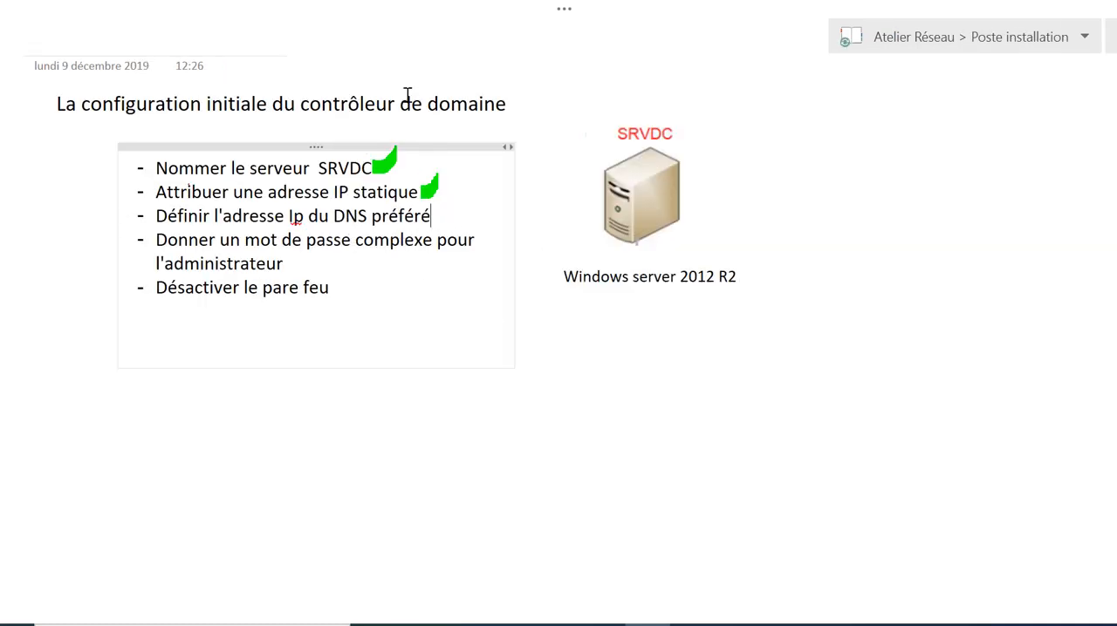
Mark the preferred DNS and complex administrator password items of the checklist as done with the green highlighter pen
{"action": "left_click", "coordinate": [563, 11]}
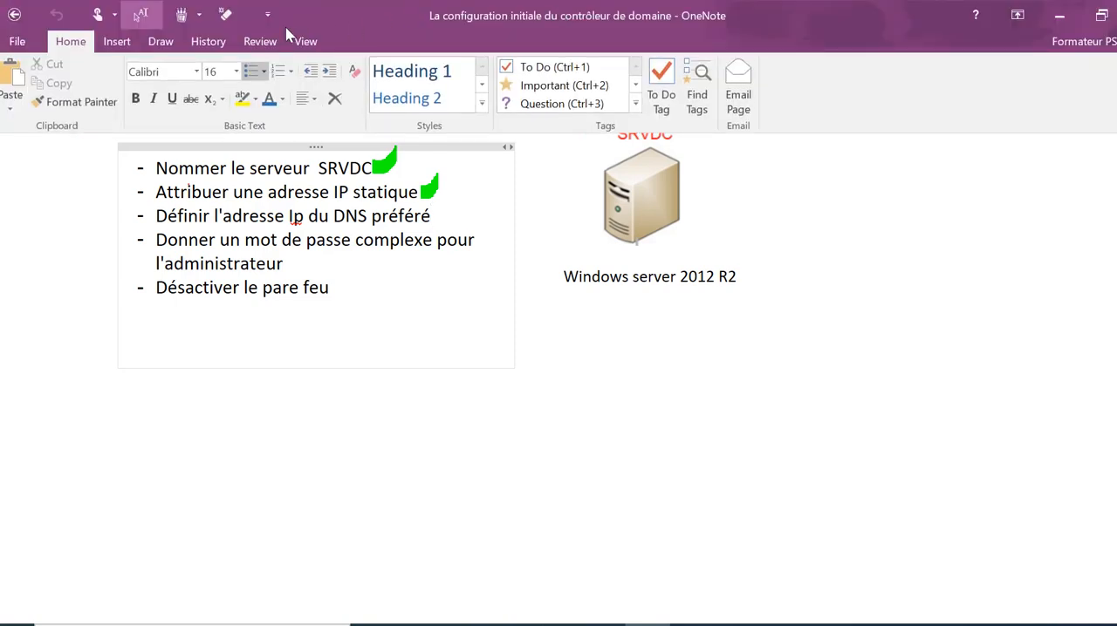
{"action": "left_click", "coordinate": [181, 14]}
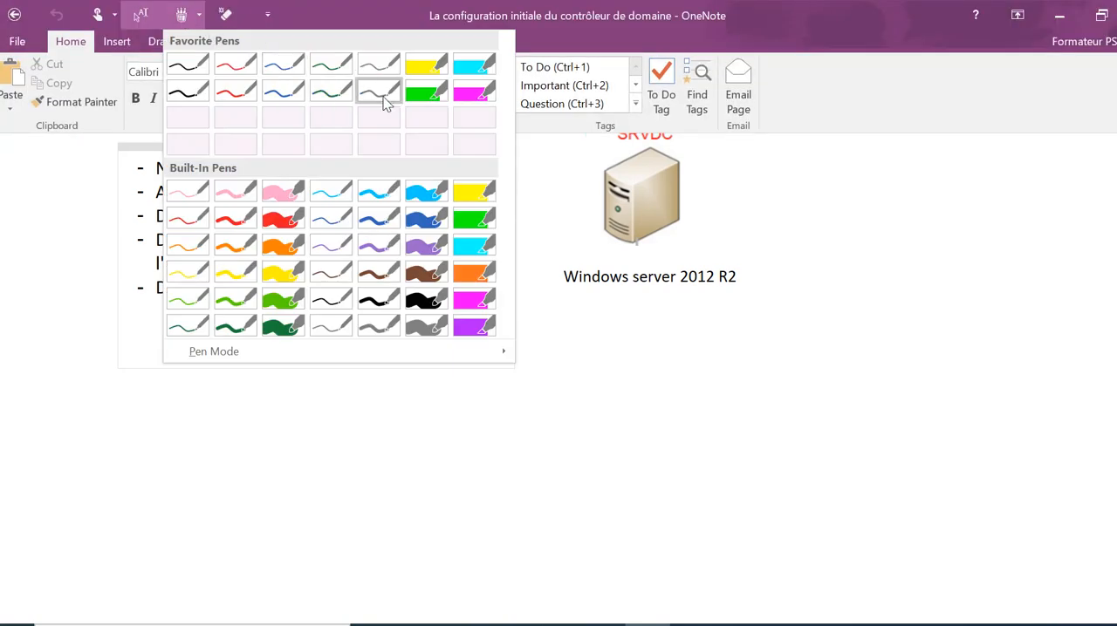
{"action": "left_click", "coordinate": [424, 92]}
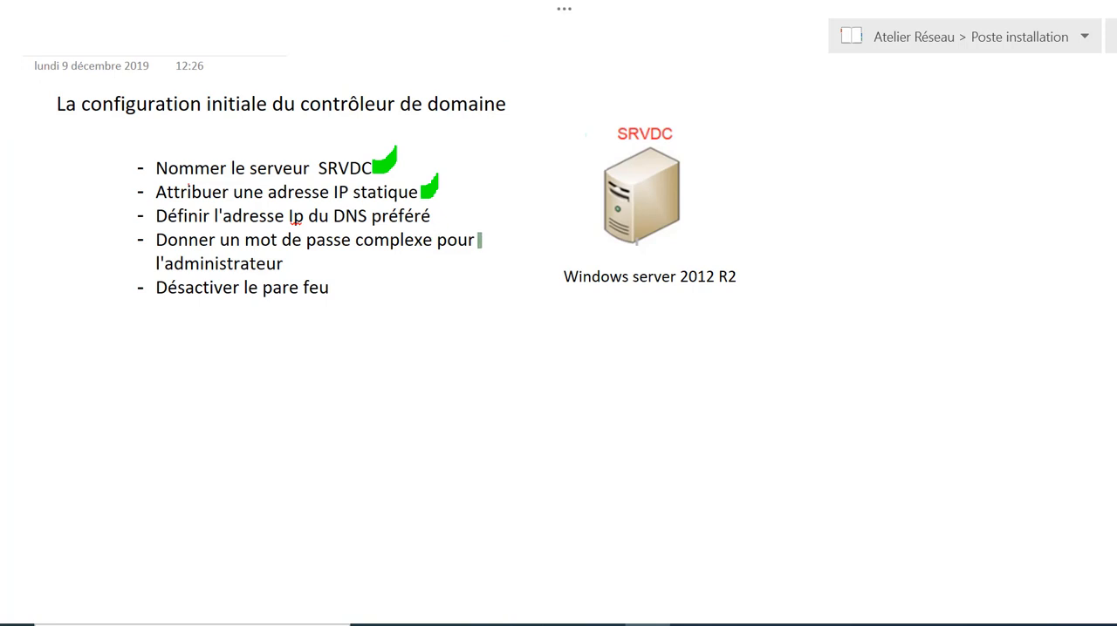
{"action": "mouse_move", "coordinate": [436, 212]}
{"action": "left_mouse_down"}
{"action": "mouse_move", "coordinate": [449, 222]}
{"action": "mouse_move", "coordinate": [463, 205]}
{"action": "left_mouse_up"}
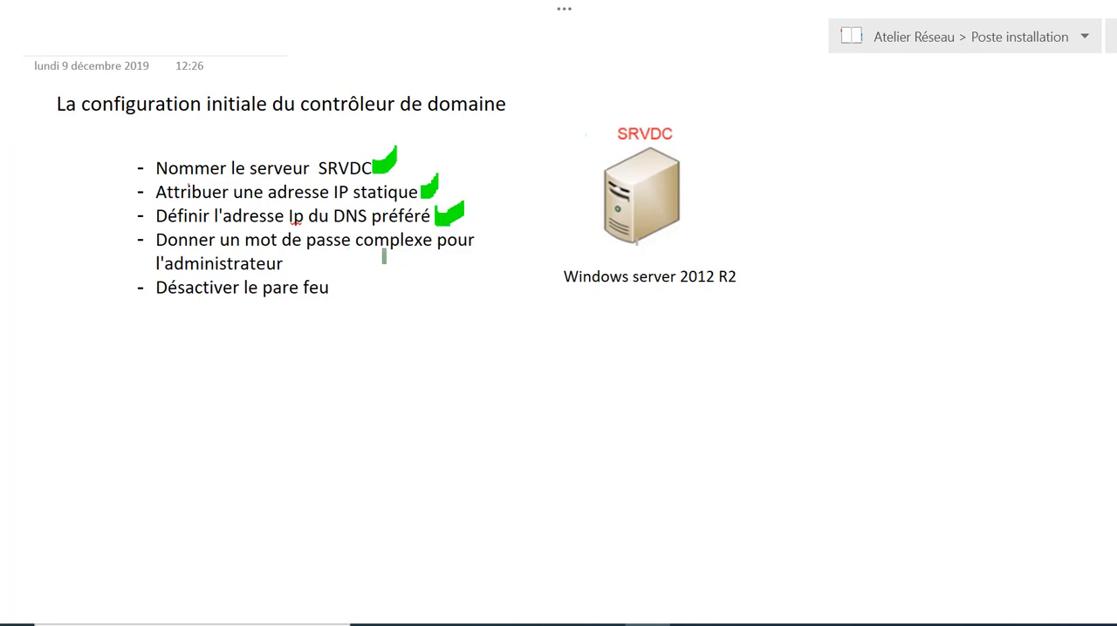
{"action": "left_click_drag", "start_coordinate": [340, 263], "coordinate": [374, 267]}
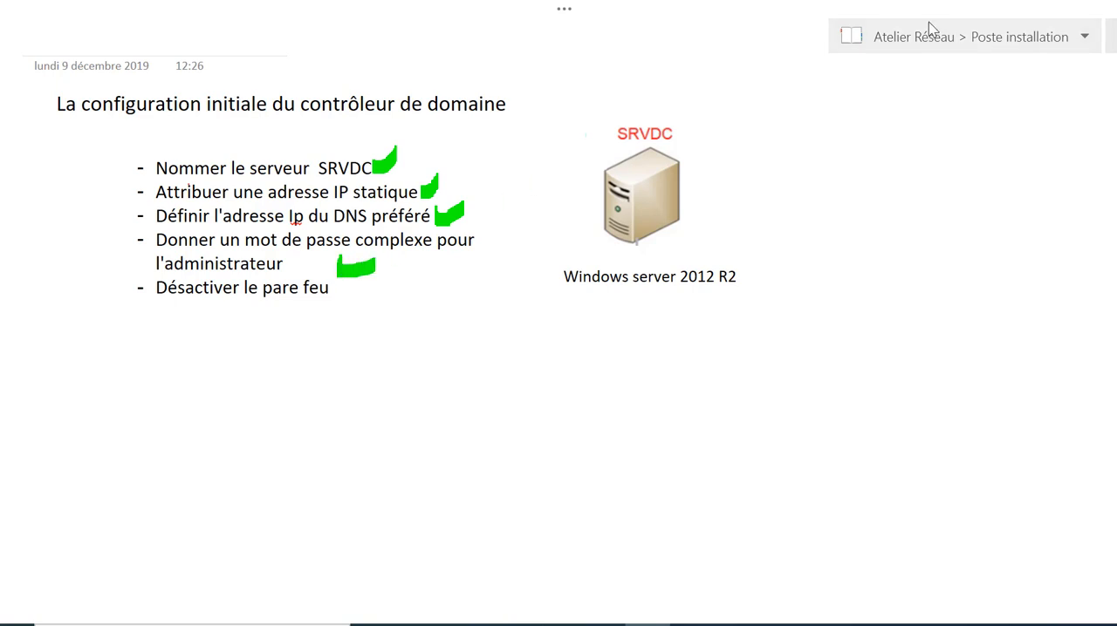
Switch to the SRVDC virtual machine, minimize Server Manager and bring it back through the Gérer command of Ce PC
{"action": "mouse_move", "coordinate": [602, 615]}
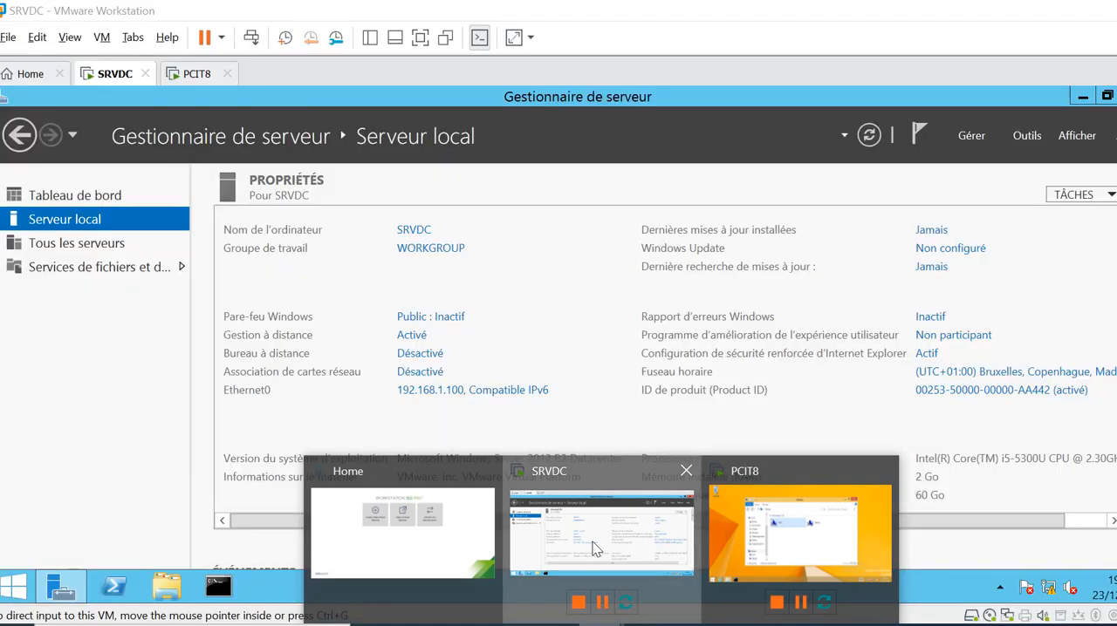
{"action": "left_click", "coordinate": [596, 549]}
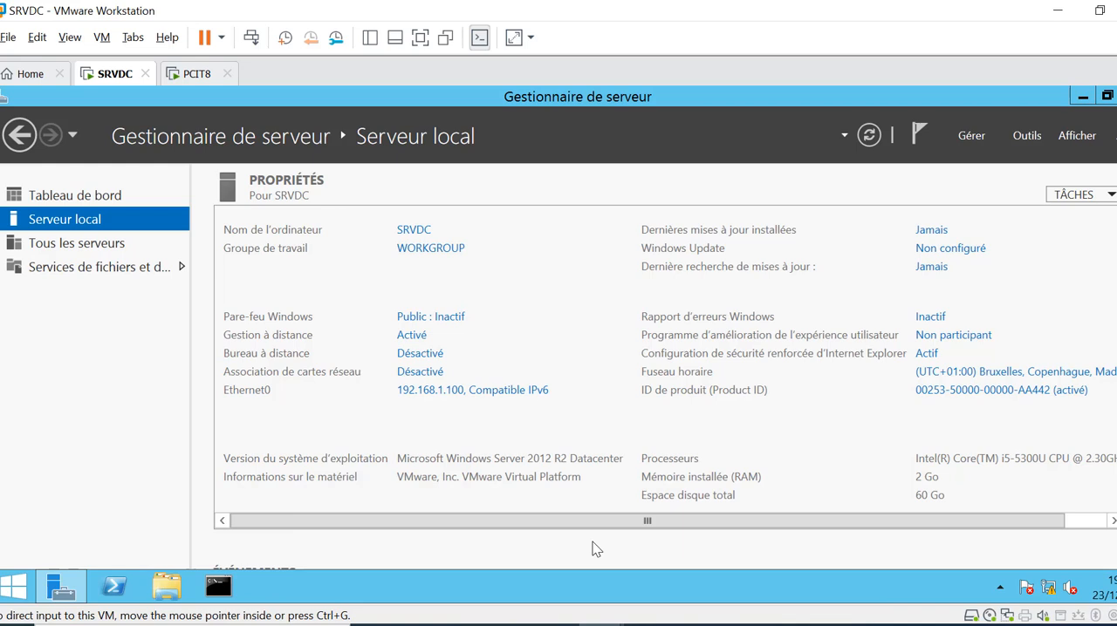
{"action": "left_click", "coordinate": [1082, 99]}
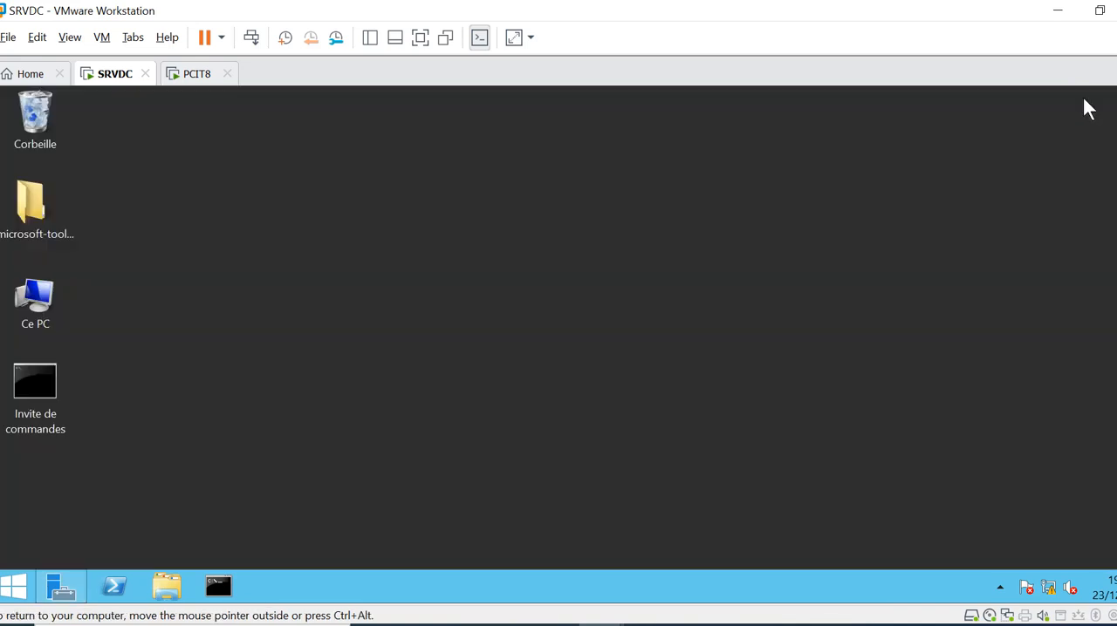
{"action": "right_click", "coordinate": [39, 312]}
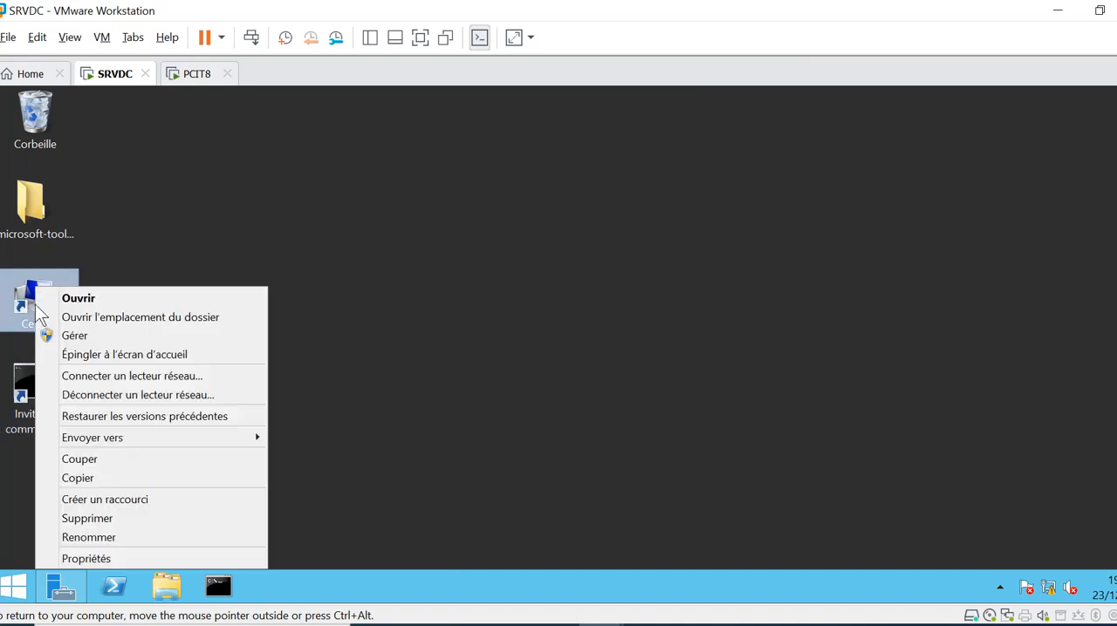
{"action": "left_click", "coordinate": [75, 336]}
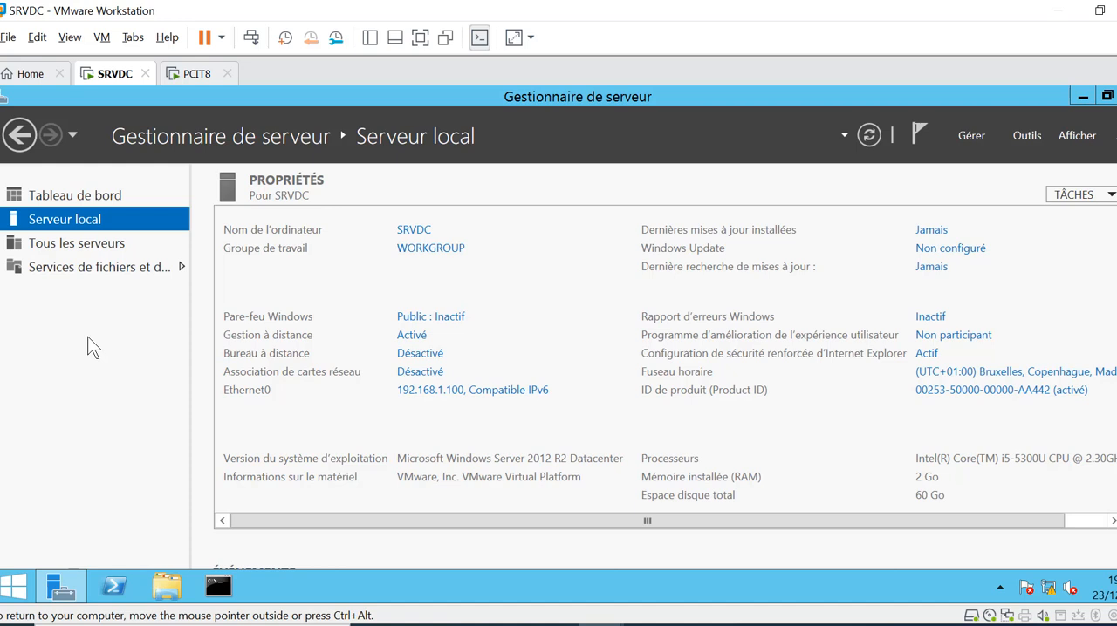
Open Gestion de l'ordinateur from Server Manager and display the Utilisateurs folder under Utilisateurs et groupes locaux
{"action": "left_click", "coordinate": [1027, 136]}
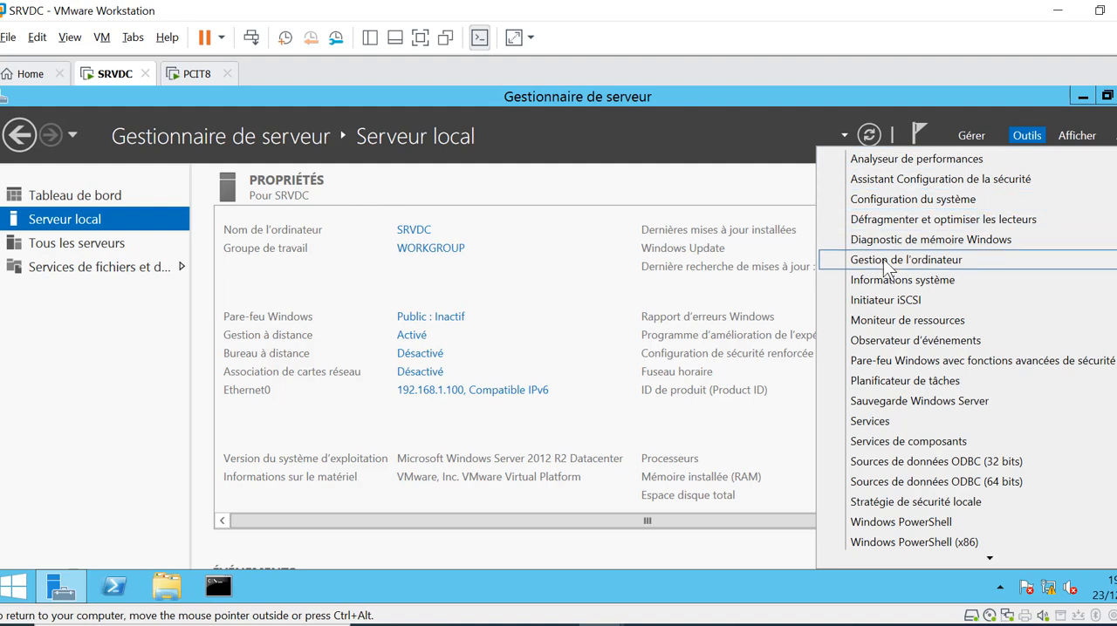
{"action": "left_click", "coordinate": [924, 261]}
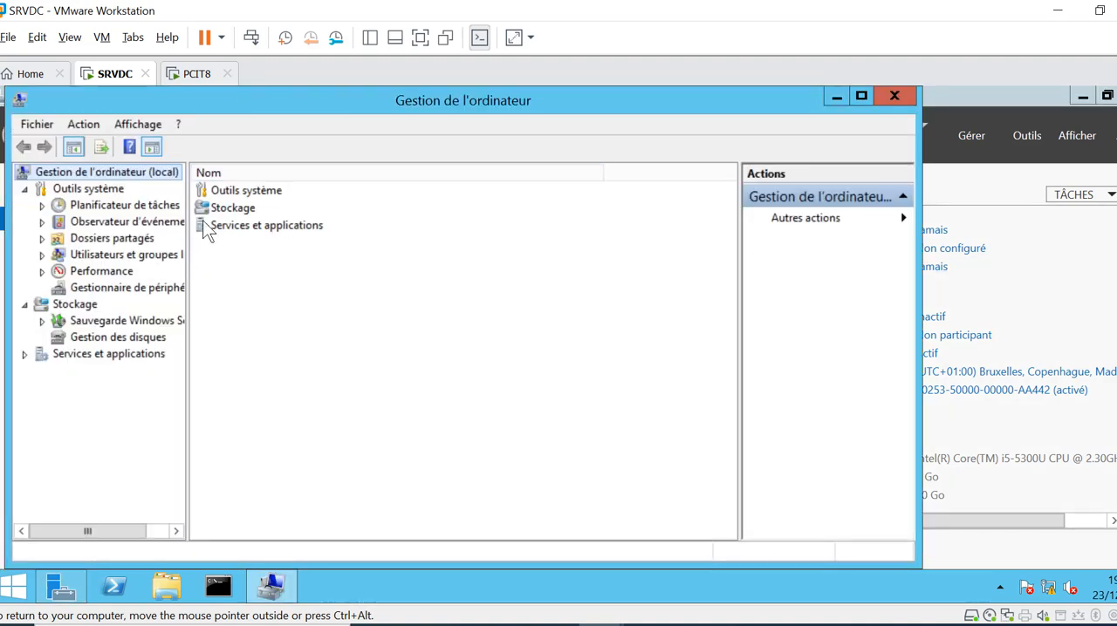
{"action": "left_click", "coordinate": [106, 258]}
{"action": "double_click", "coordinate": [105, 258]}
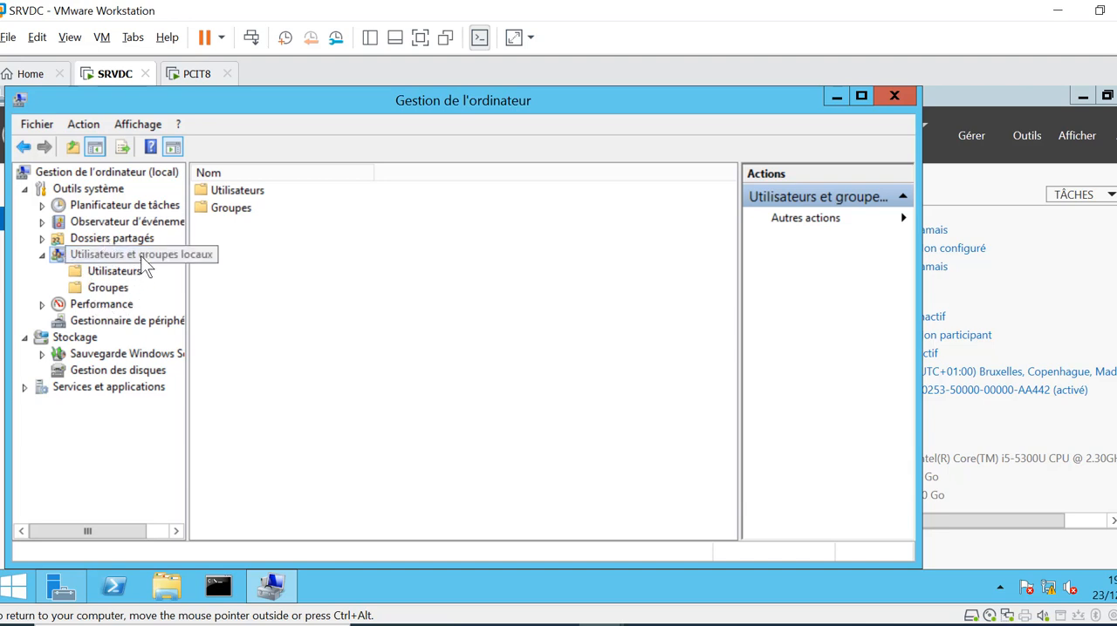
{"action": "left_click", "coordinate": [128, 271]}
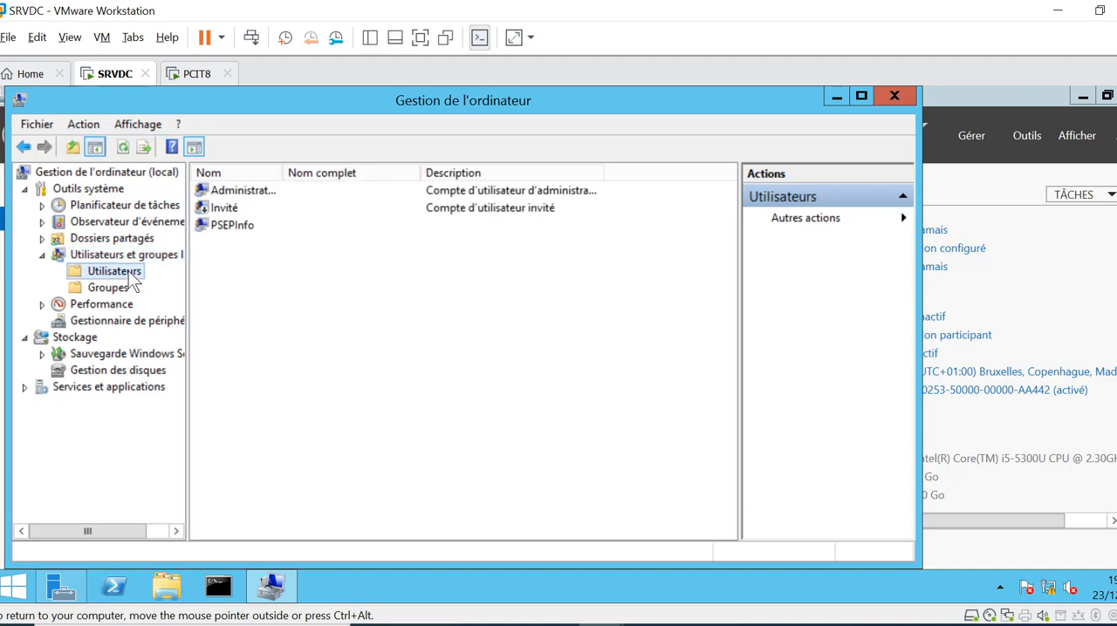
Show where the Administrateur account's password can be set, then close Gestion de l'ordinateur
{"action": "left_click", "coordinate": [247, 189]}
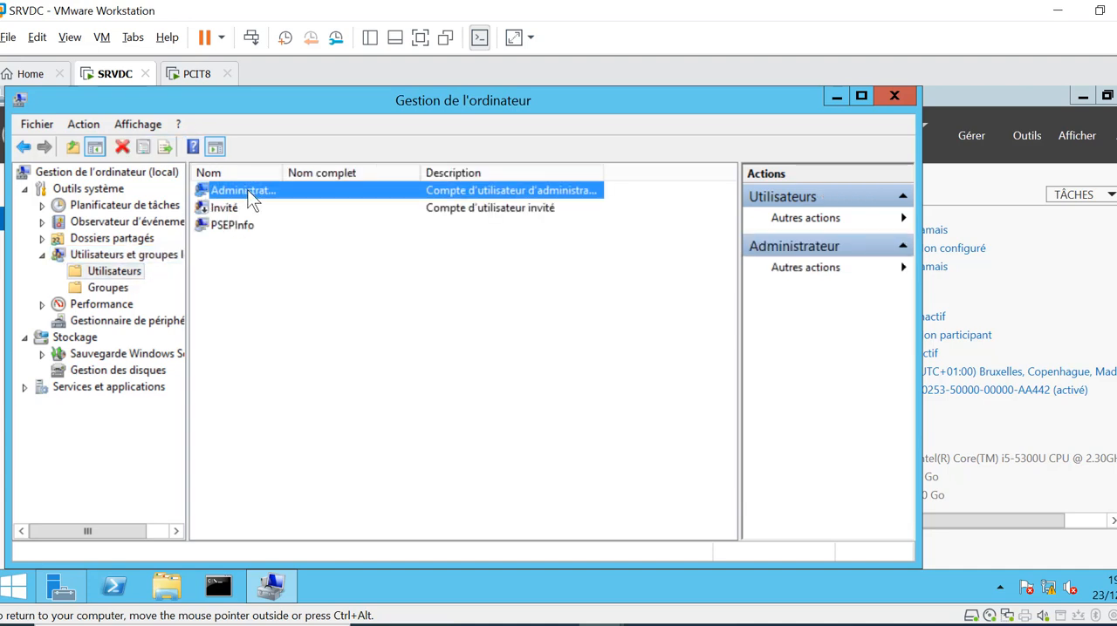
{"action": "right_click", "coordinate": [247, 190]}
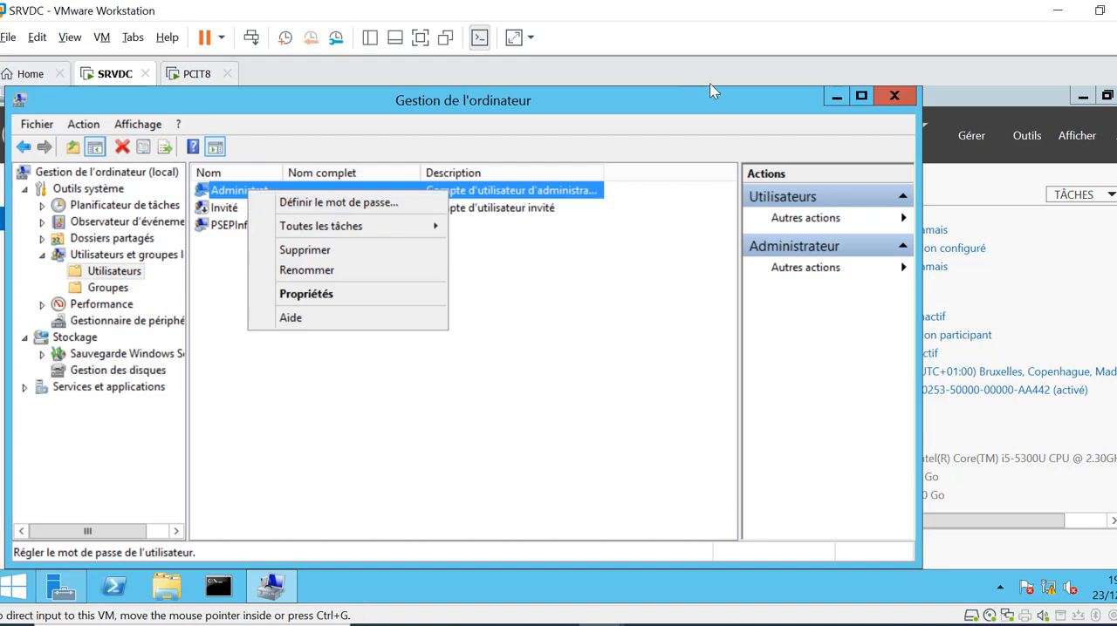
{"action": "left_click", "coordinate": [891, 98]}
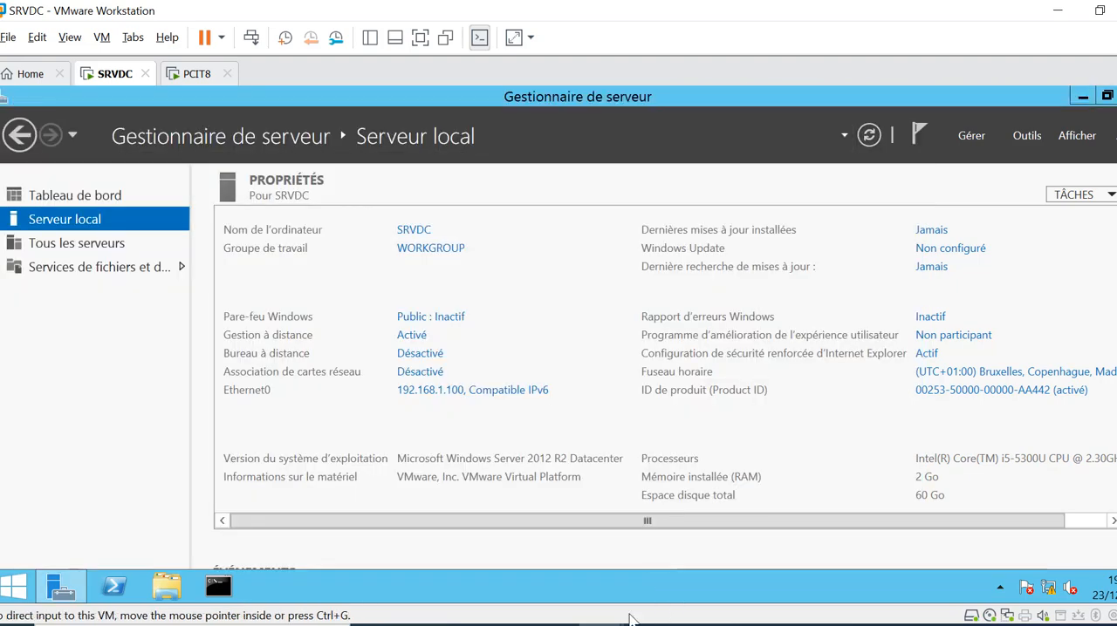
Switch to the Nom des machines document in Word and examine the composition of the SRVDC administrator password in the table
{"action": "left_click", "coordinate": [740, 625]}
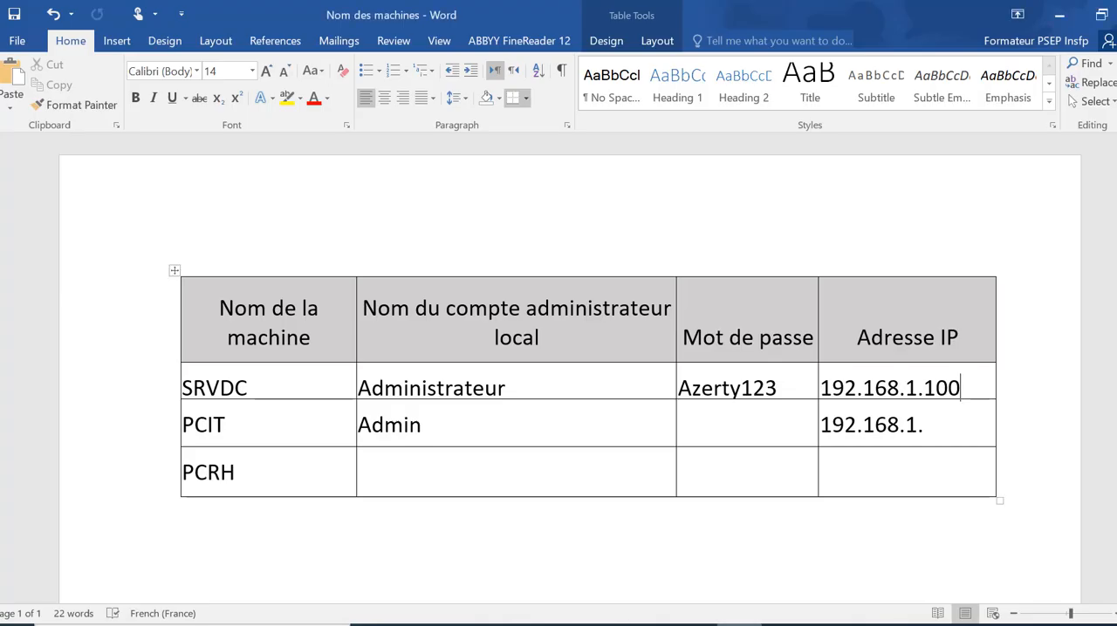
{"action": "left_click", "coordinate": [680, 387]}
{"action": "left_click_drag", "start_coordinate": [695, 388], "coordinate": [773, 386]}
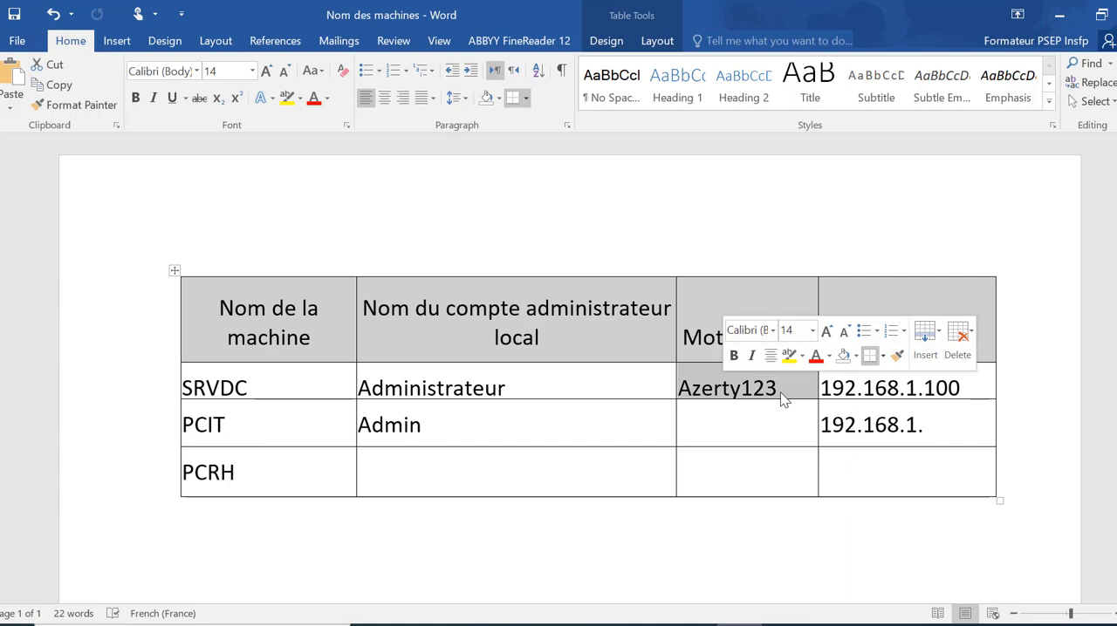
{"action": "left_click", "coordinate": [780, 392]}
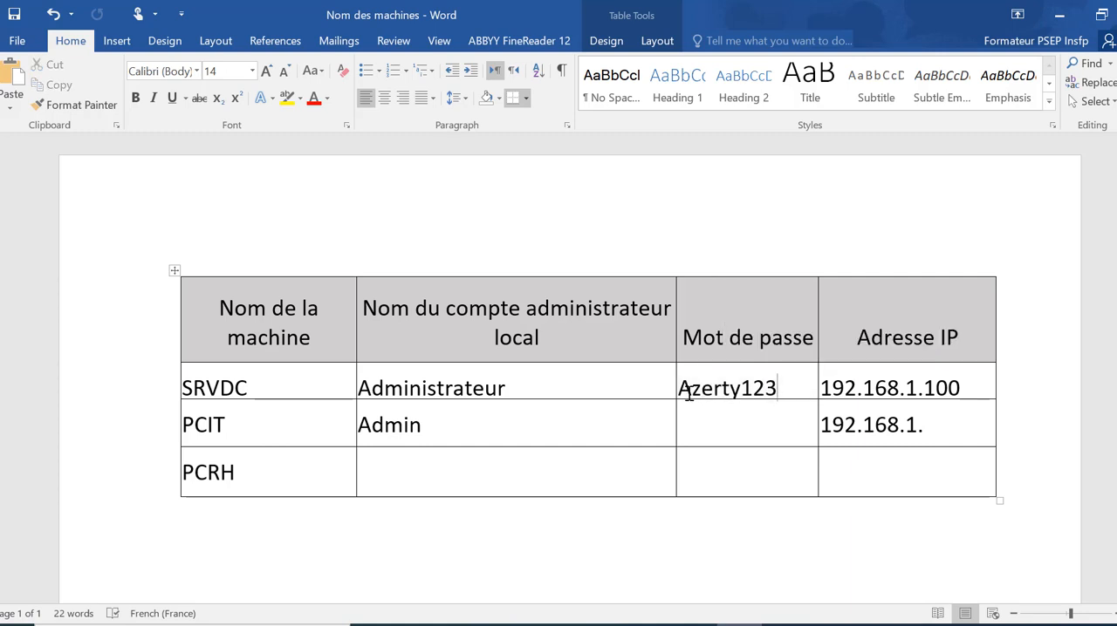
{"action": "left_click_drag", "start_coordinate": [740, 386], "coordinate": [788, 387]}
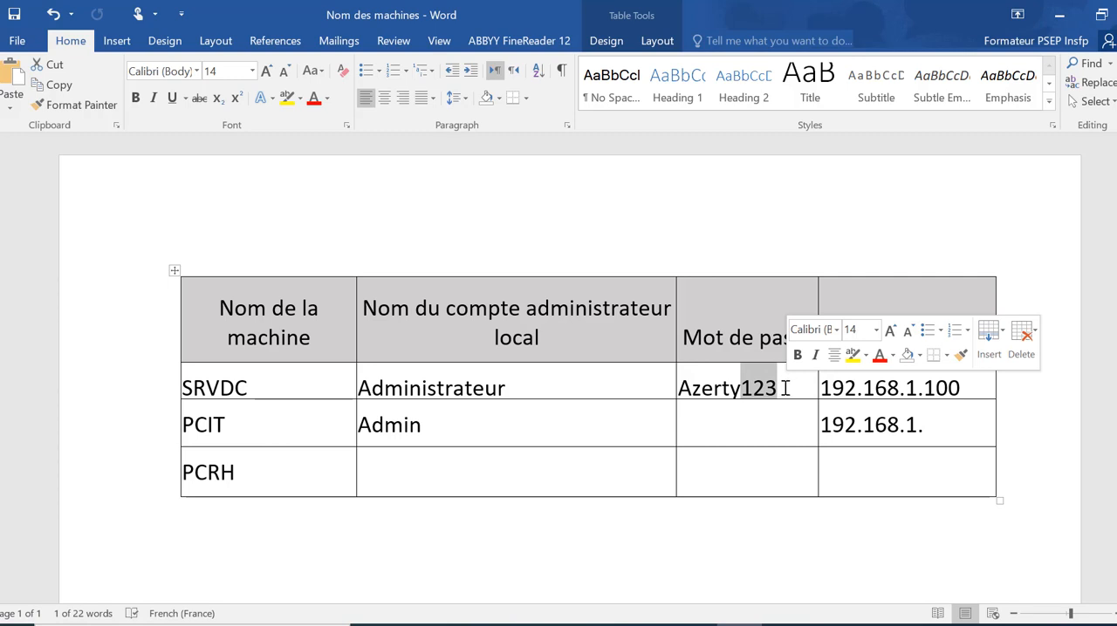
{"action": "left_click_drag", "start_coordinate": [680, 386], "coordinate": [753, 389]}
{"action": "left_click", "coordinate": [766, 391]}
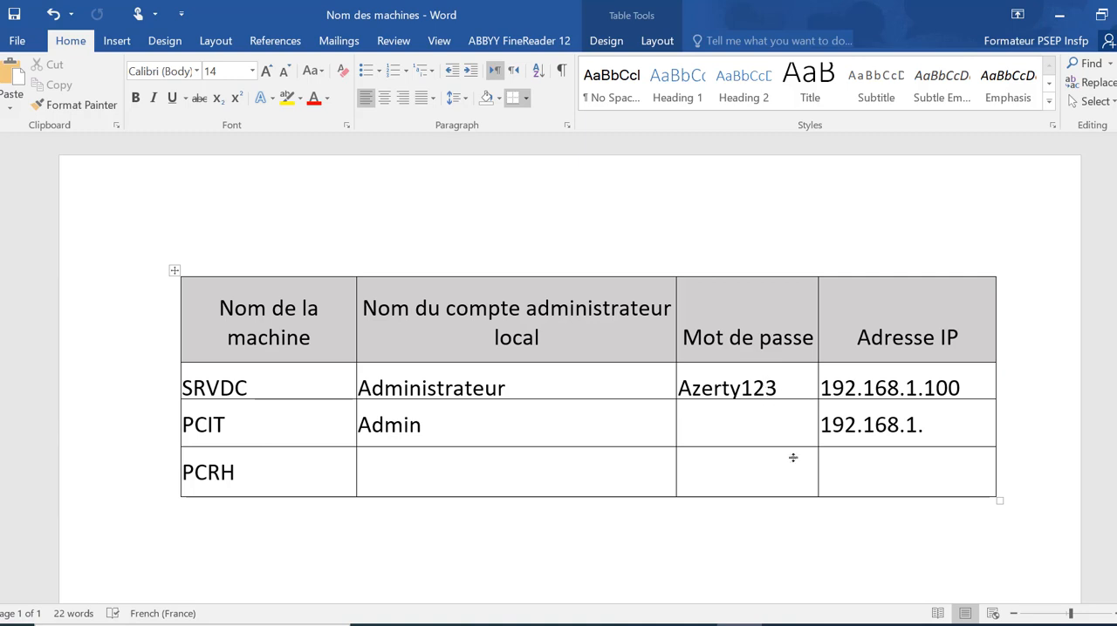
Return to the OneNote checklist and mark the Désactiver le pare feu item as done with the green highlighter pen
{"action": "left_click", "coordinate": [600, 624]}
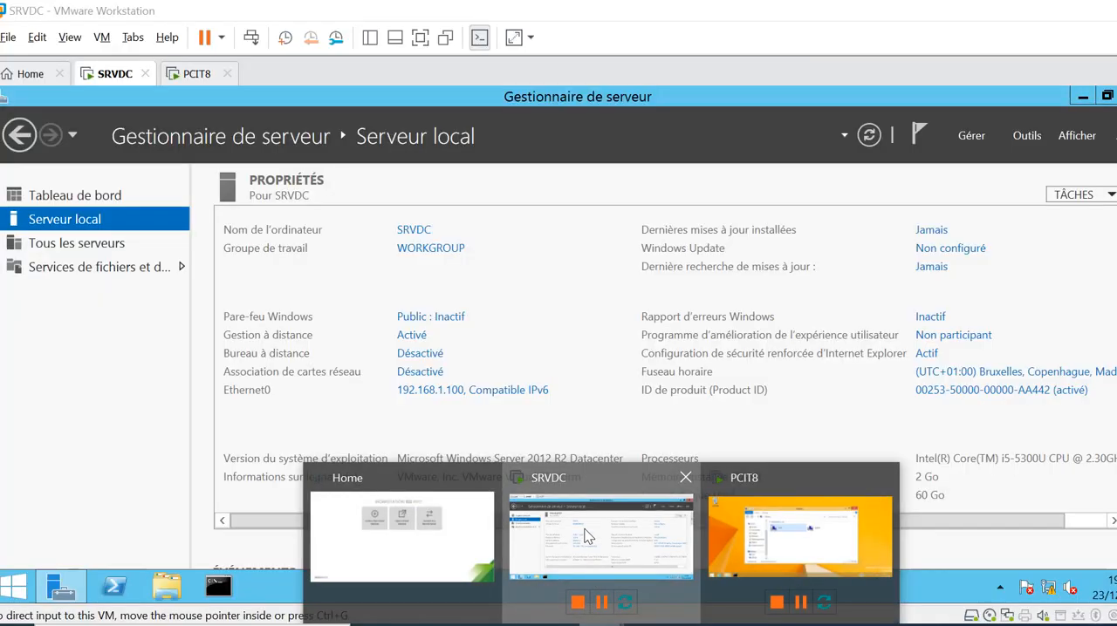
{"action": "left_click", "coordinate": [588, 535]}
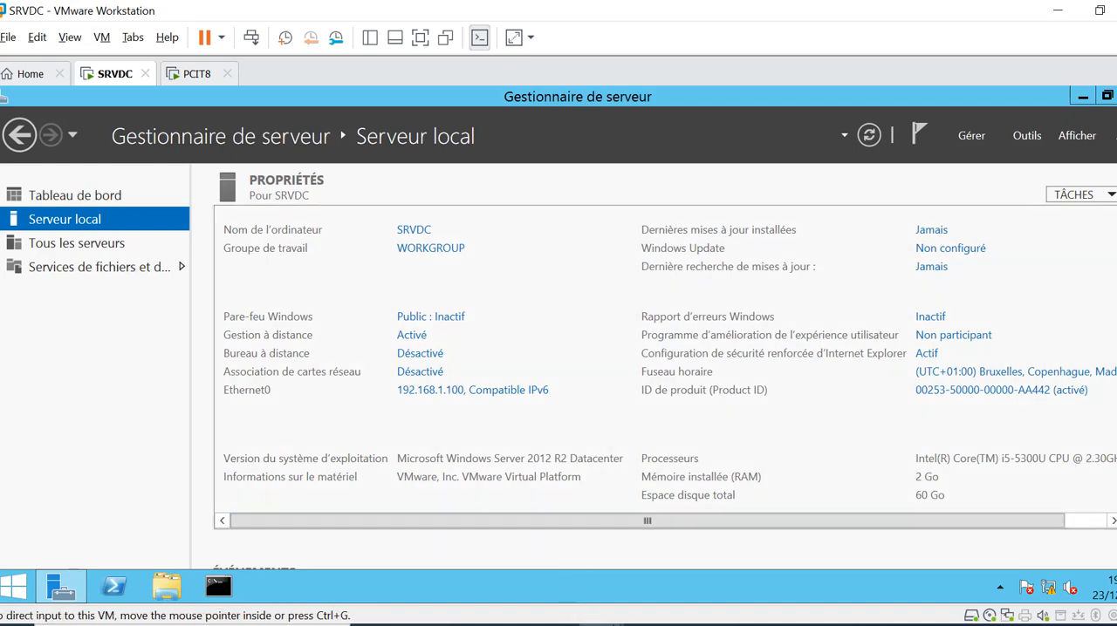
{"action": "left_click", "coordinate": [645, 625]}
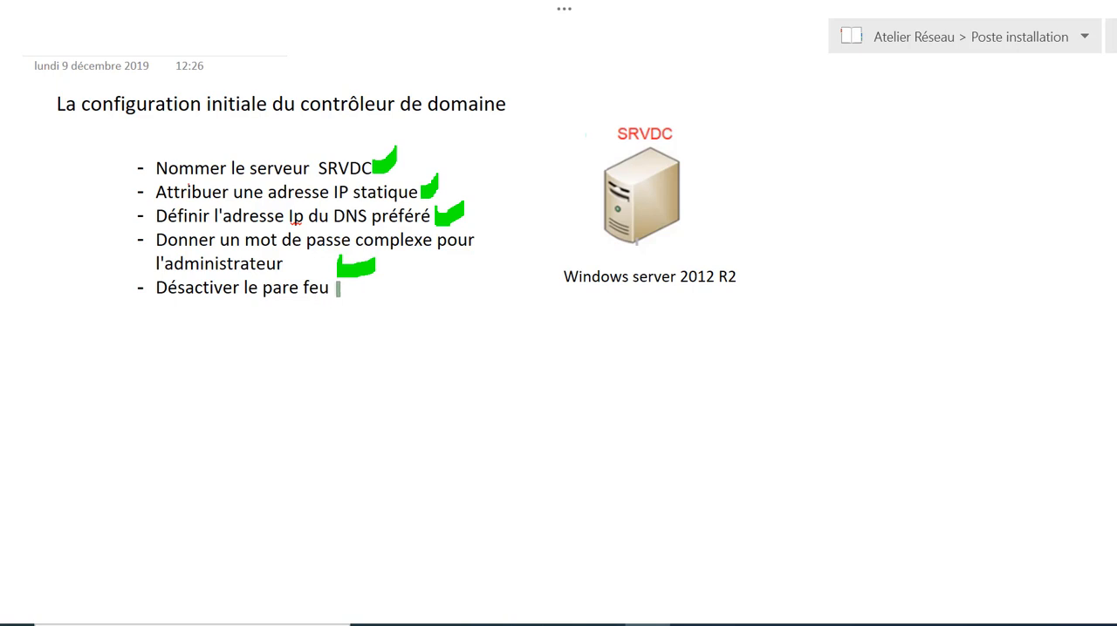
{"action": "left_click_drag", "start_coordinate": [337, 289], "coordinate": [380, 277]}
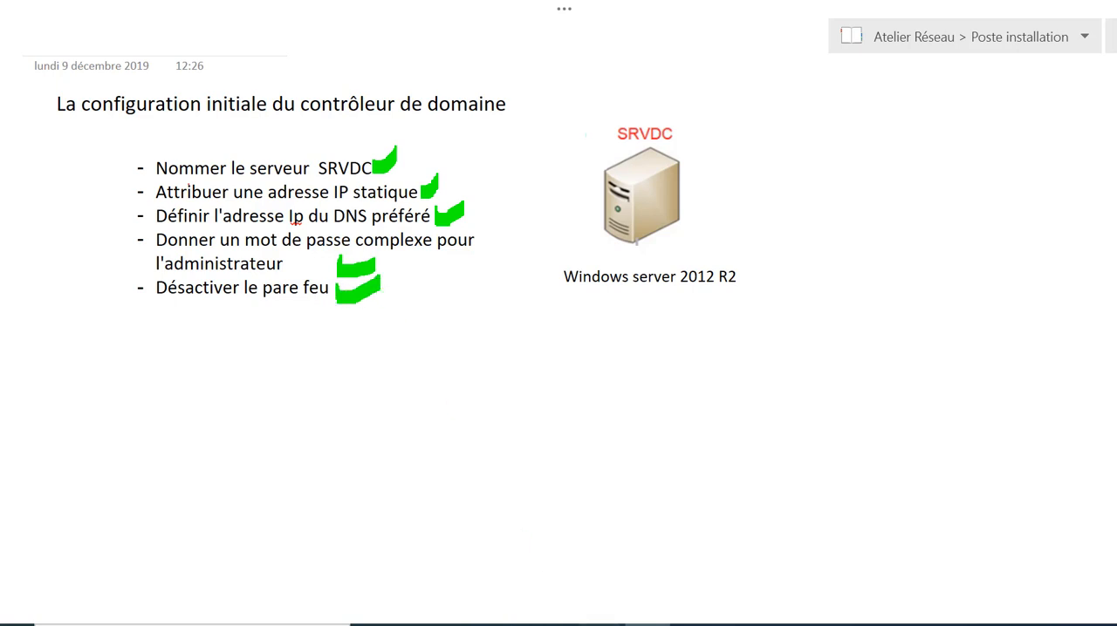
In the SRVDC virtual machine, confirm Désactiver le Pare-feu Windows for private and public networks, then close the firewall window
{"action": "mouse_move", "coordinate": [600, 624]}
{"action": "left_click", "coordinate": [586, 544]}
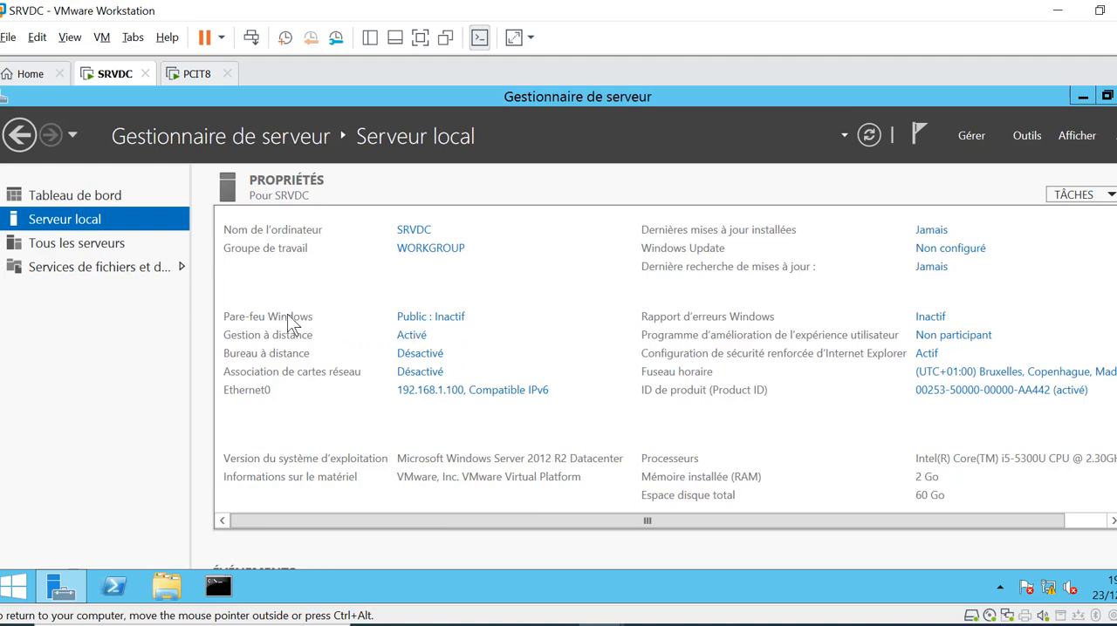
{"action": "left_click", "coordinate": [445, 319]}
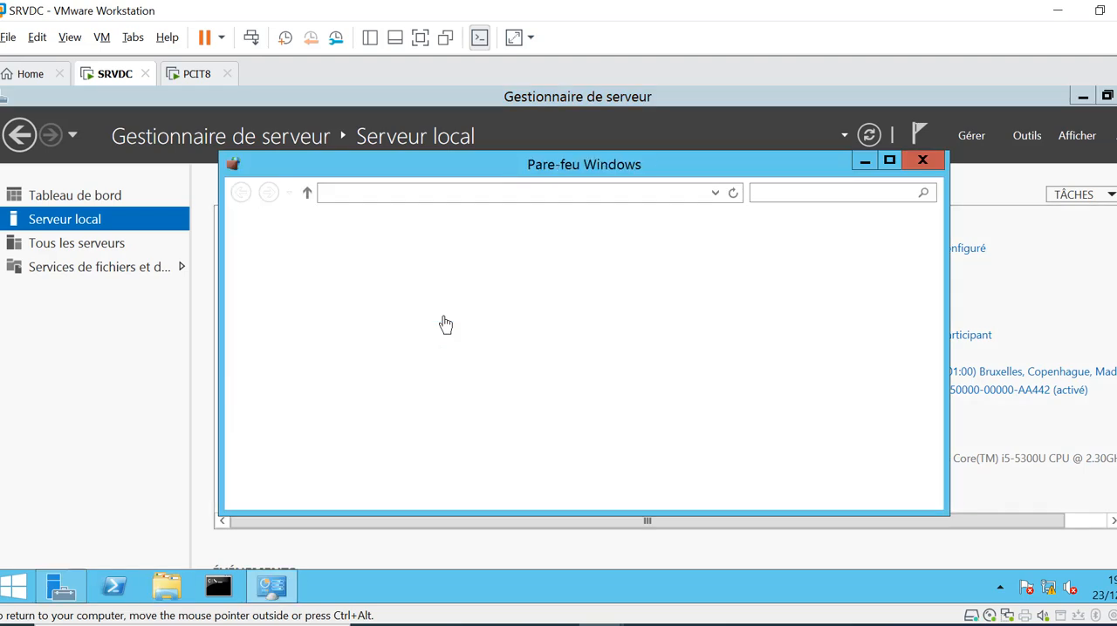
{"action": "left_click", "coordinate": [891, 159]}
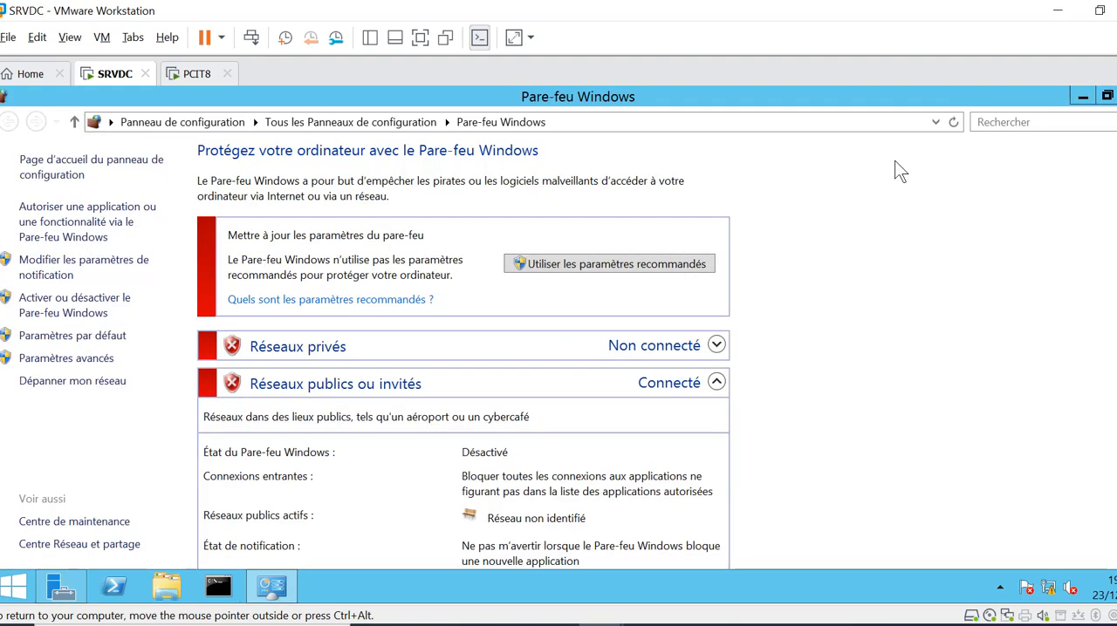
{"action": "left_click", "coordinate": [41, 312]}
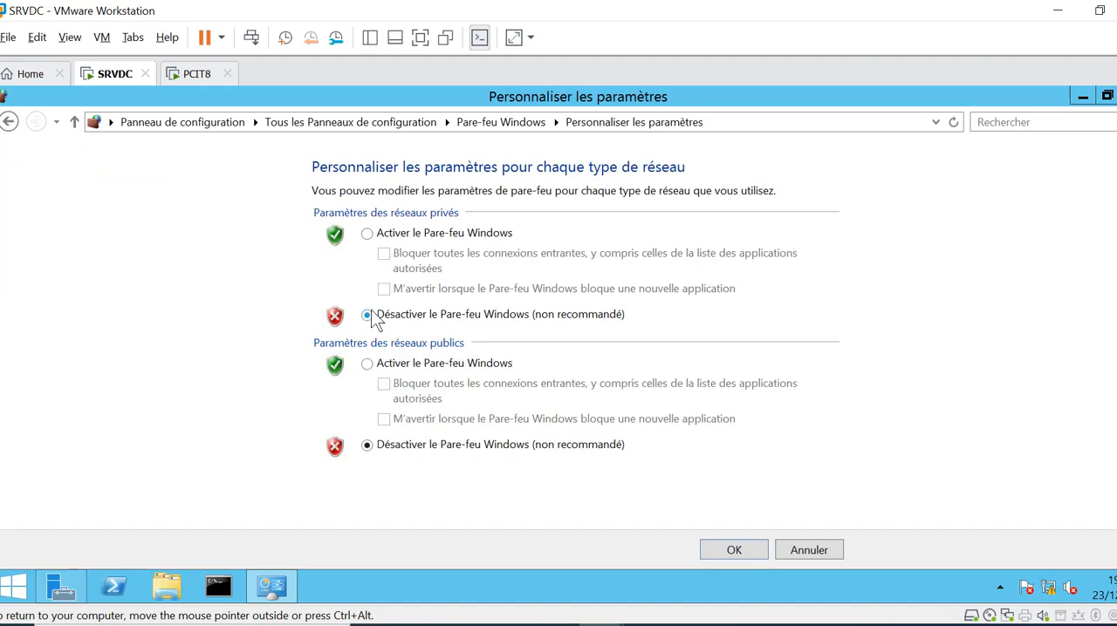
{"action": "left_click", "coordinate": [733, 551]}
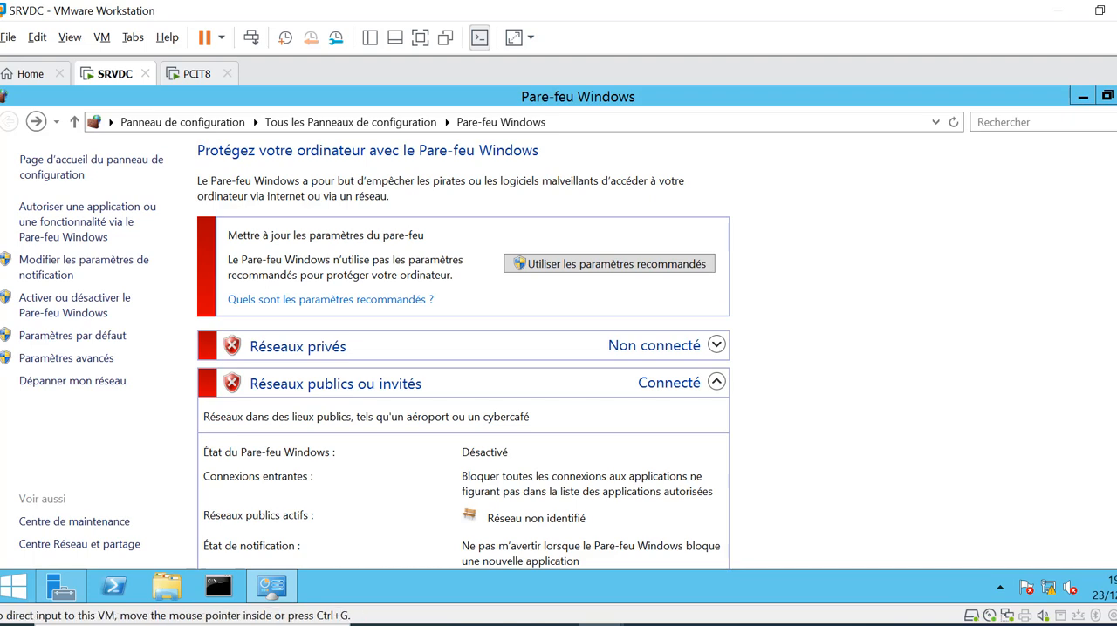
{"action": "left_click", "coordinate": [1116, 96]}
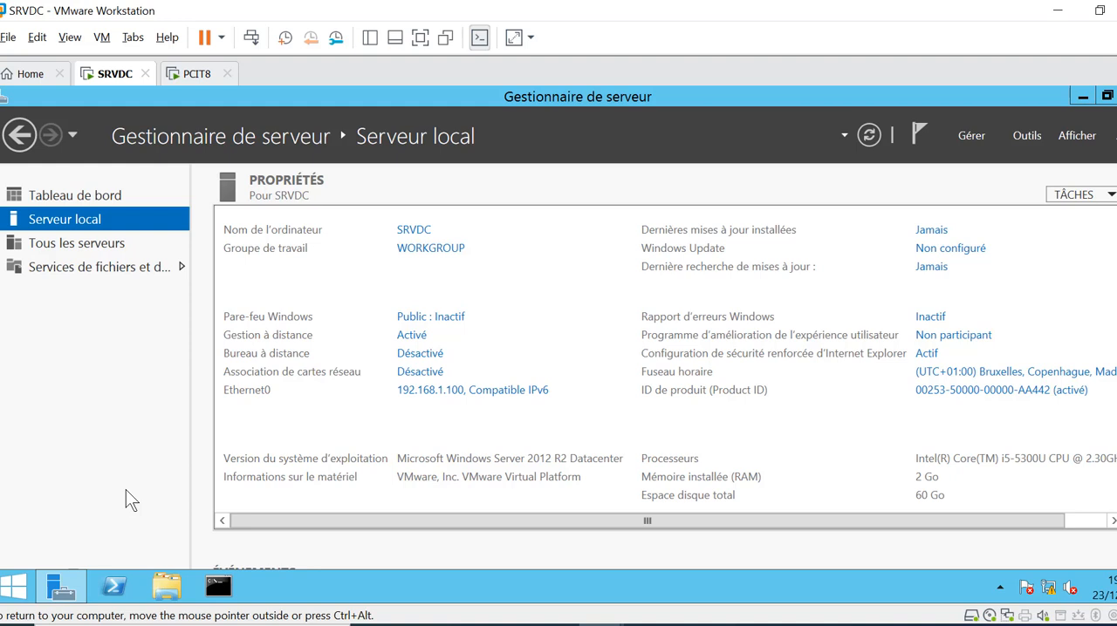
View the Tableau de bord in Server Manager, return to Serveur local, and minimize Server Manager
{"action": "key", "text": "ctrl+alt"}
{"action": "left_click", "coordinate": [52, 194]}
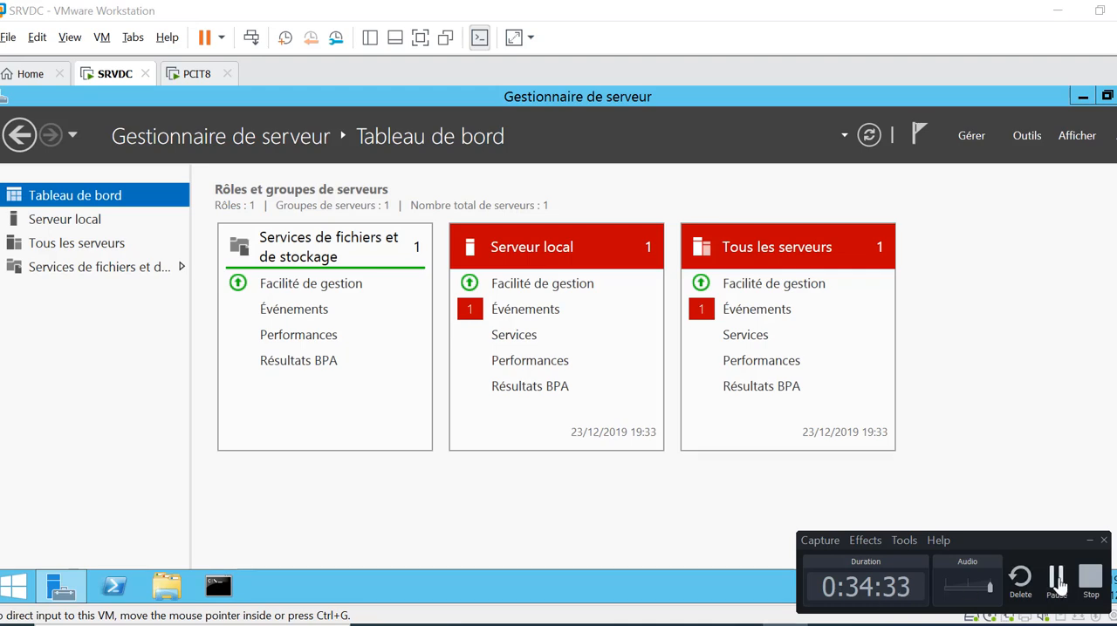
{"action": "left_click", "coordinate": [95, 225]}
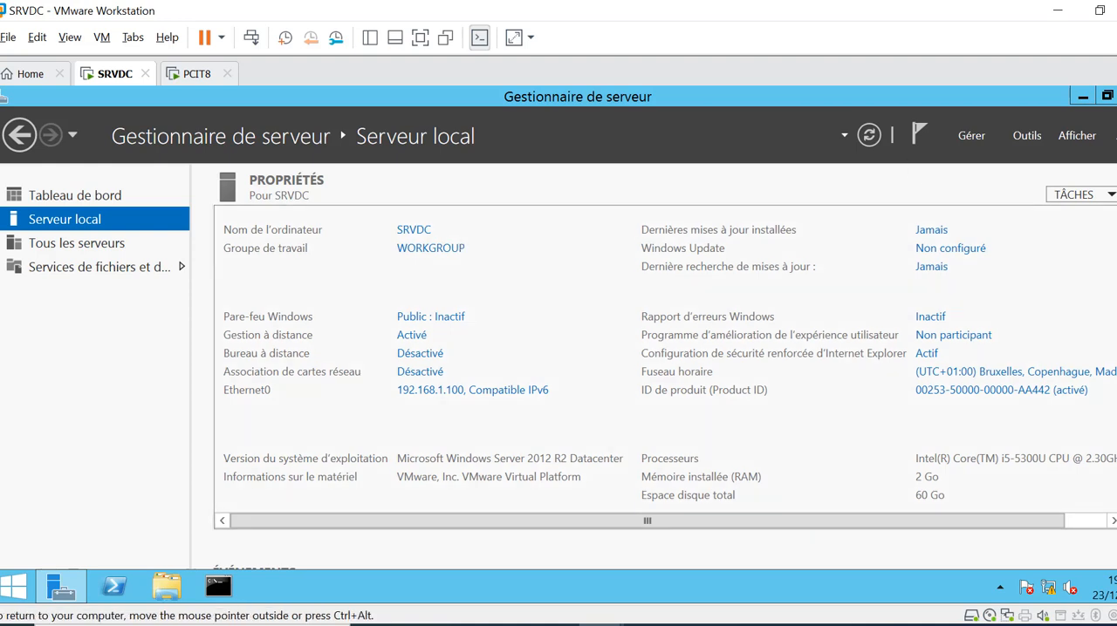
{"action": "left_click", "coordinate": [1082, 96]}
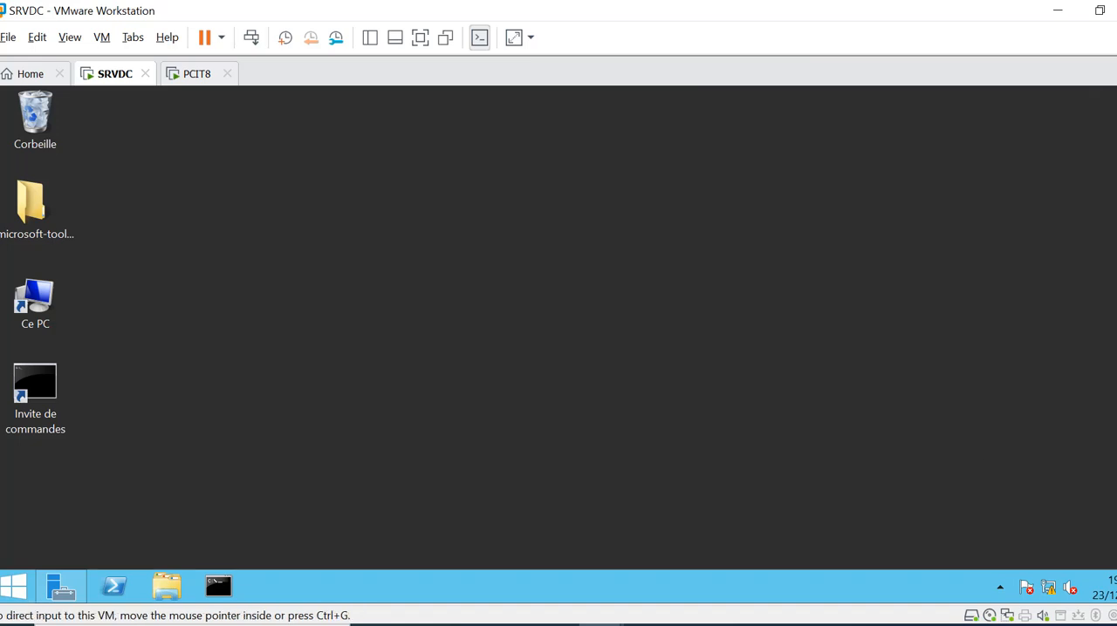
{"action": "left_click", "coordinate": [785, 625]}
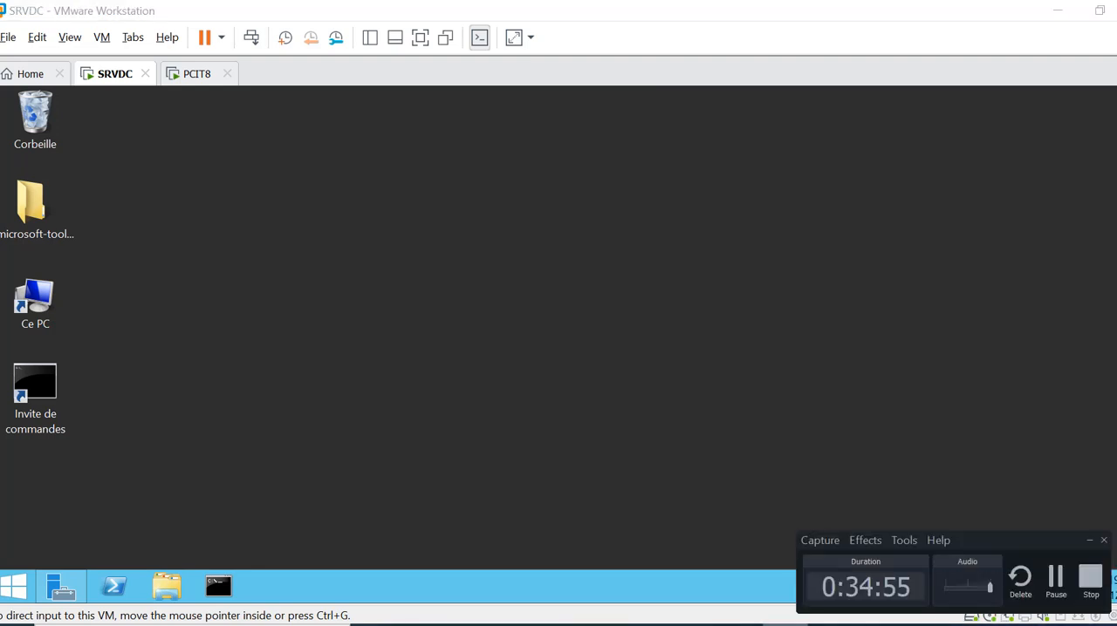